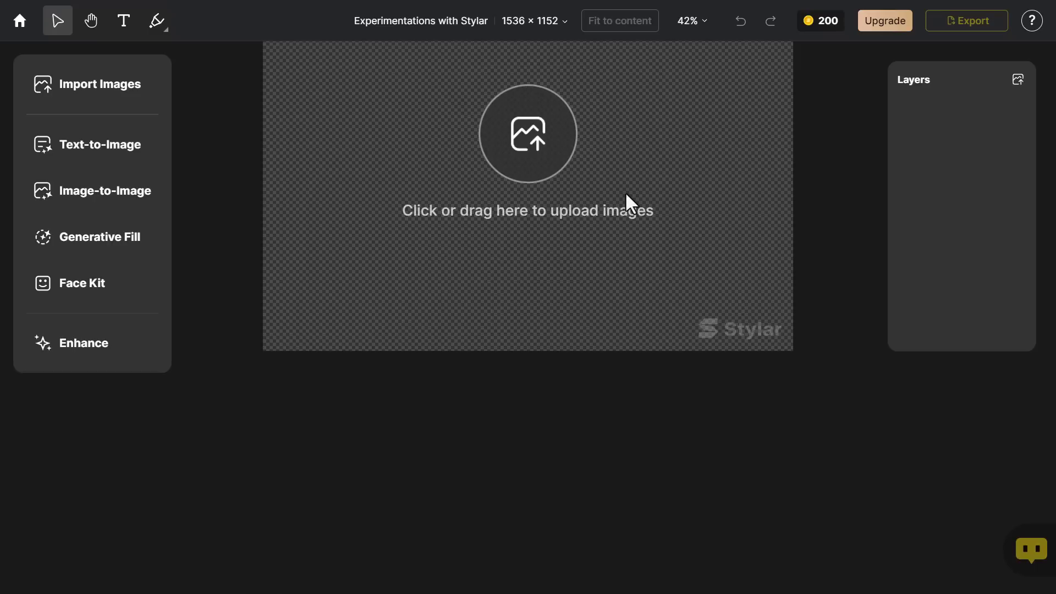
Center the blank canvas in the workspace and set its zoom to 50%.
click(91, 23)
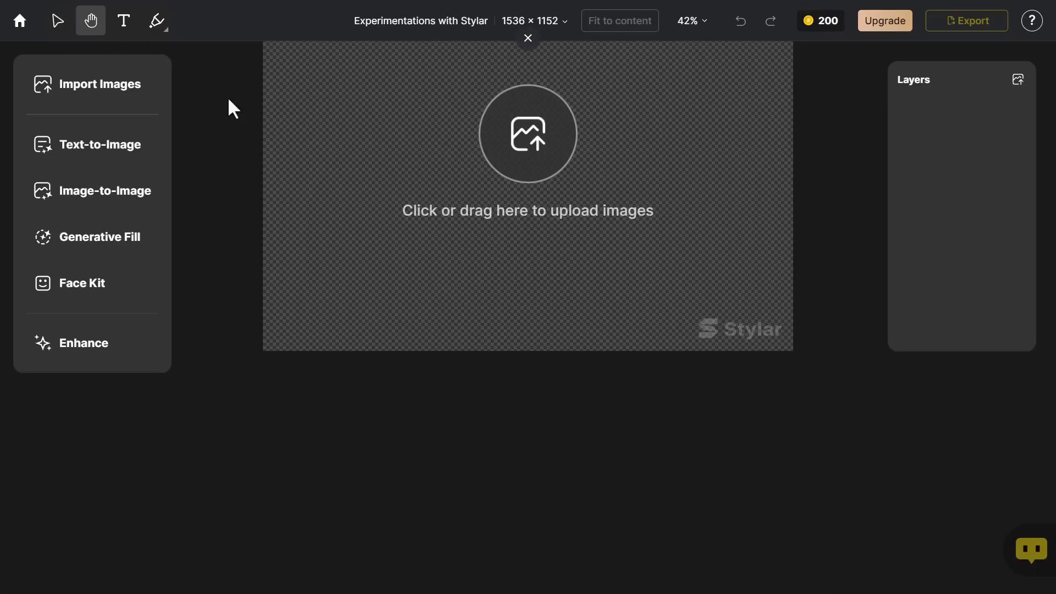
drag(486, 151, 500, 276)
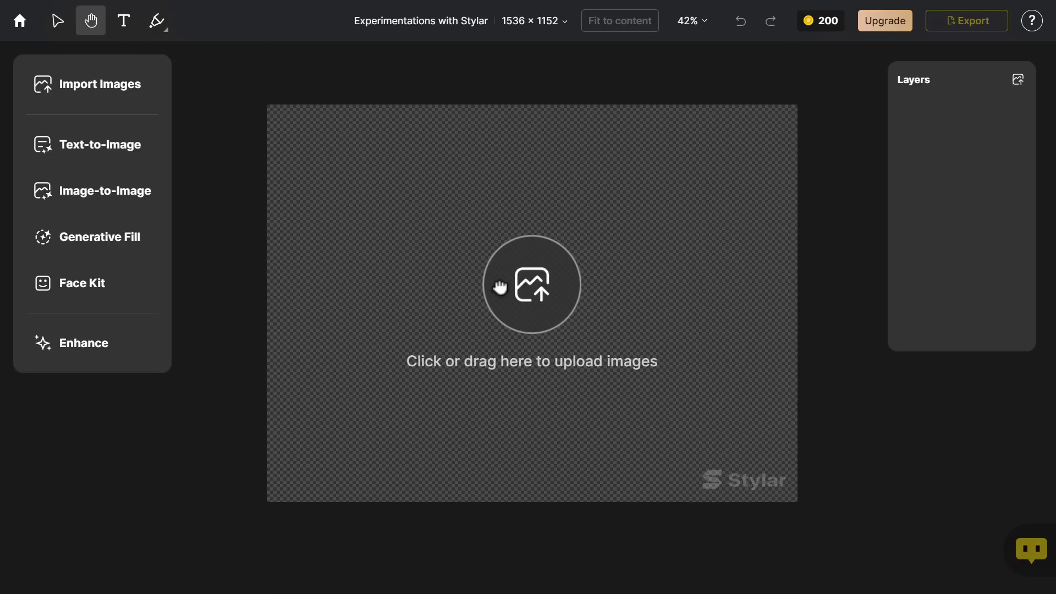
click(705, 27)
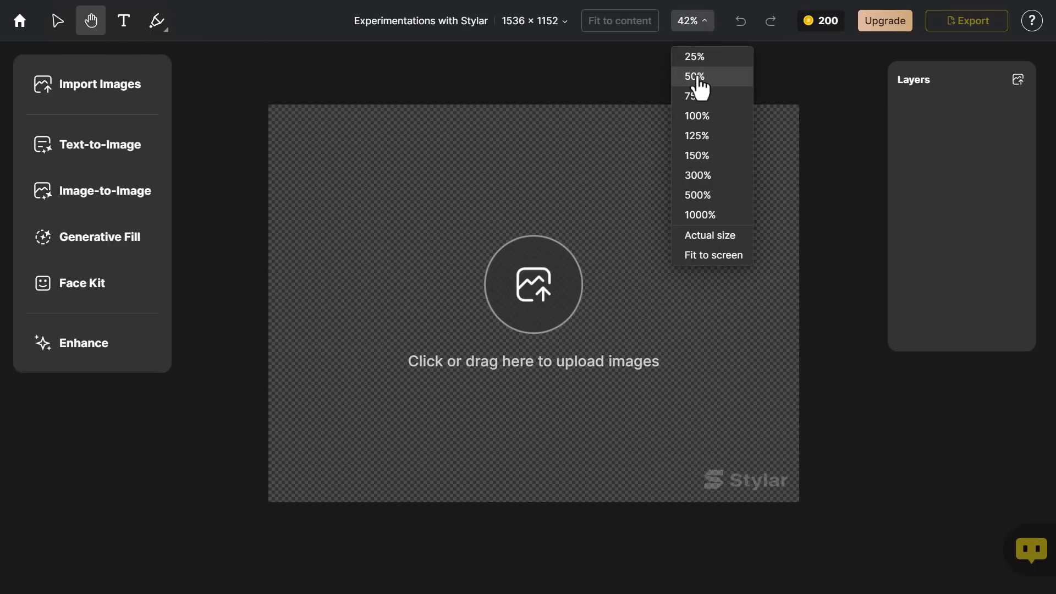
click(696, 77)
scroll(434, 245, down, 1)
scroll(434, 245, up, 5)
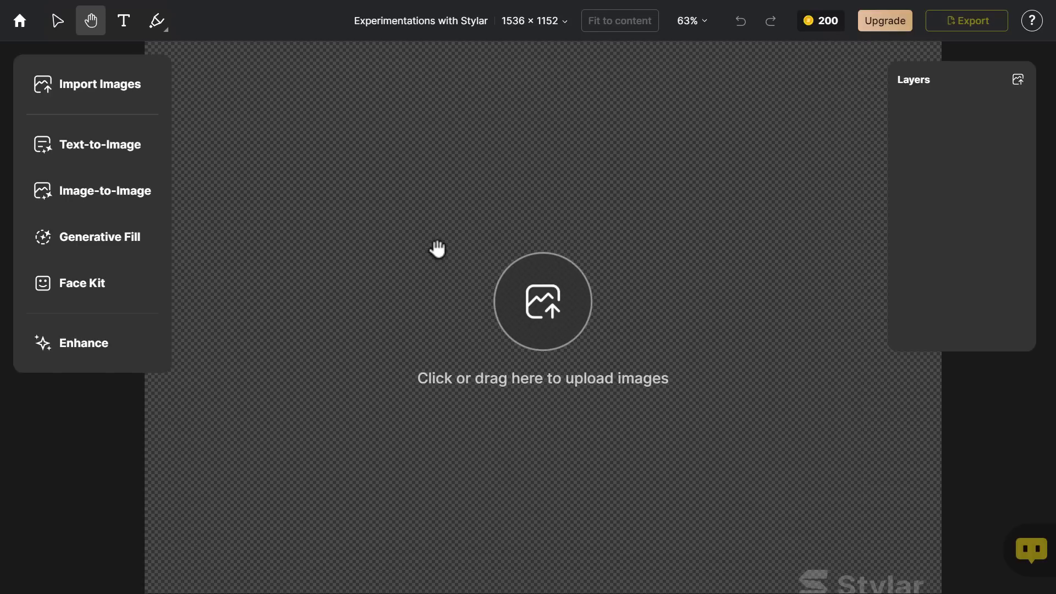
scroll(434, 245, down, 2)
scroll(437, 248, down, 2)
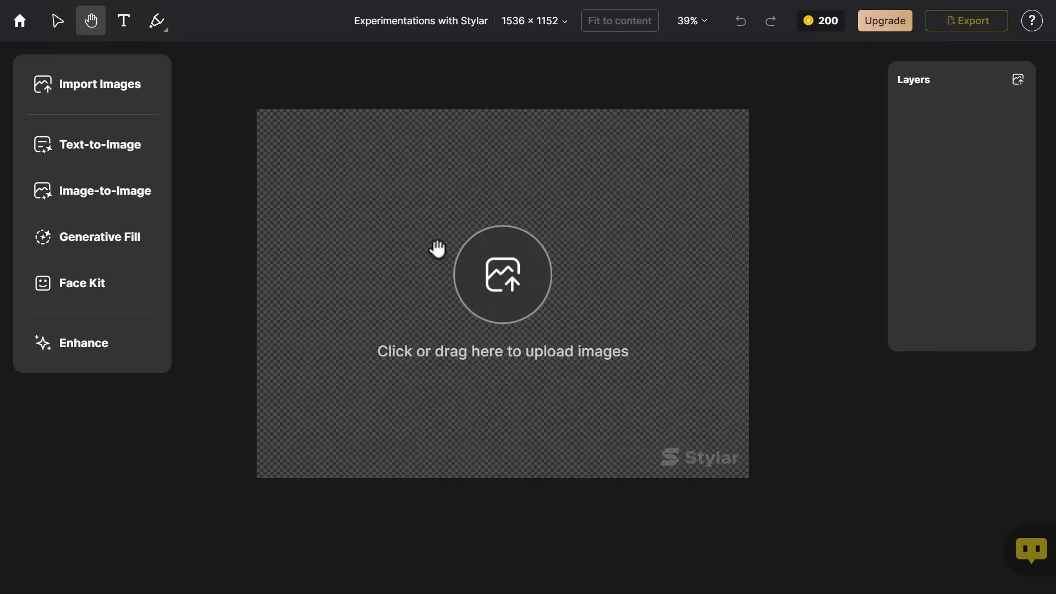
scroll(437, 248, up, 1)
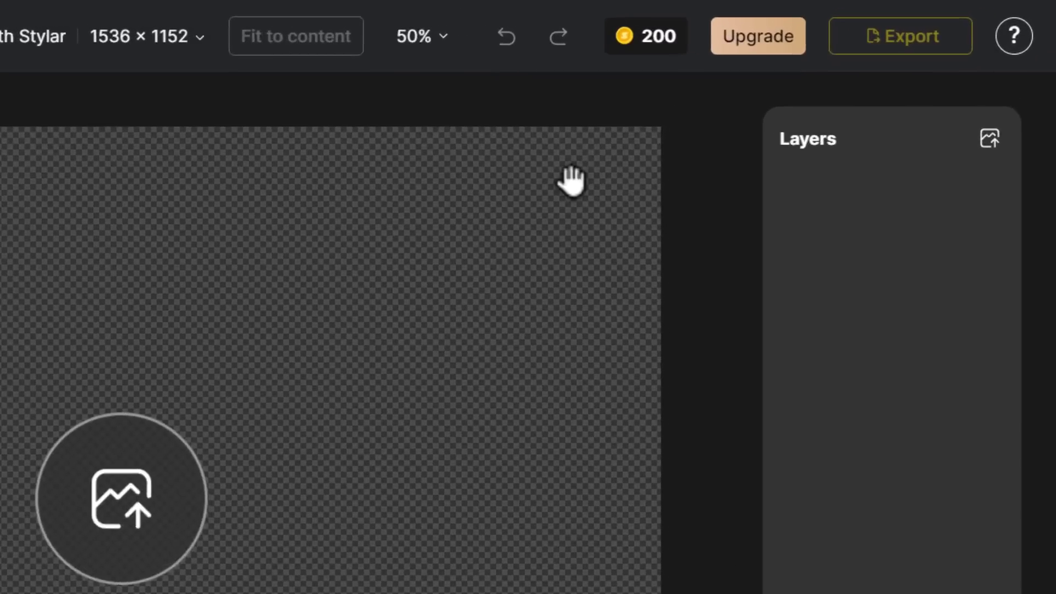
Check the account's credit balance and next reset day.
mouse_move(821, 28)
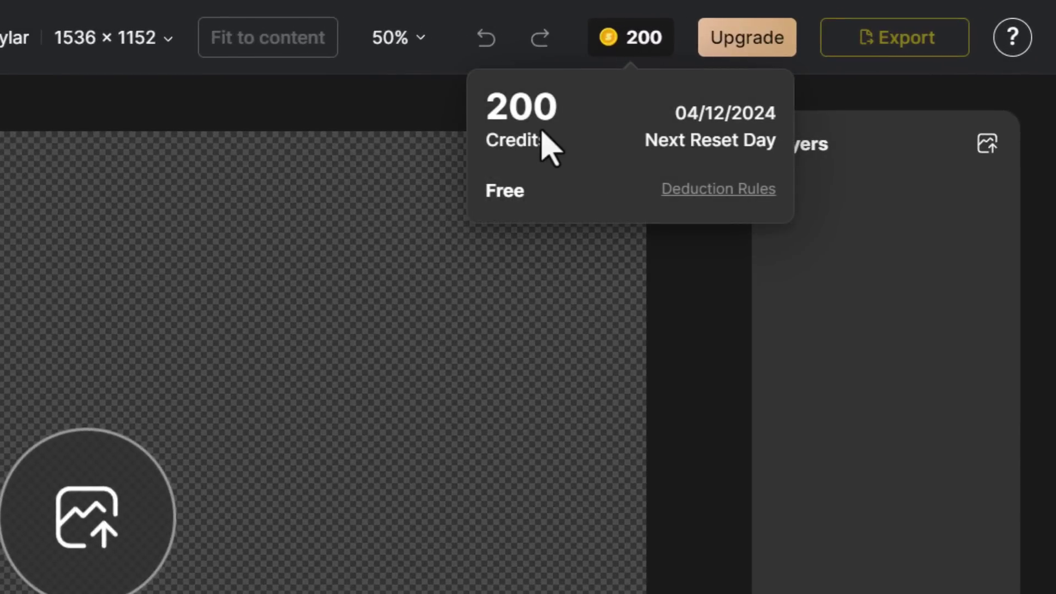
mouse_move(606, 35)
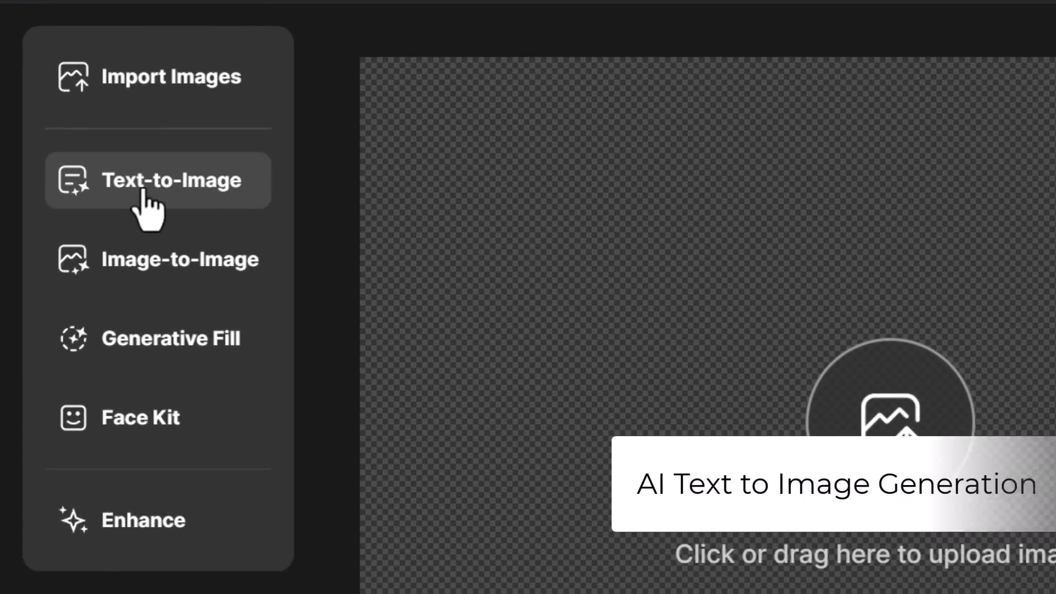
Start a Text-to-Image generation, browse the style categories and choose the Retro Sci-Fi style from Scene Design.
click(219, 191)
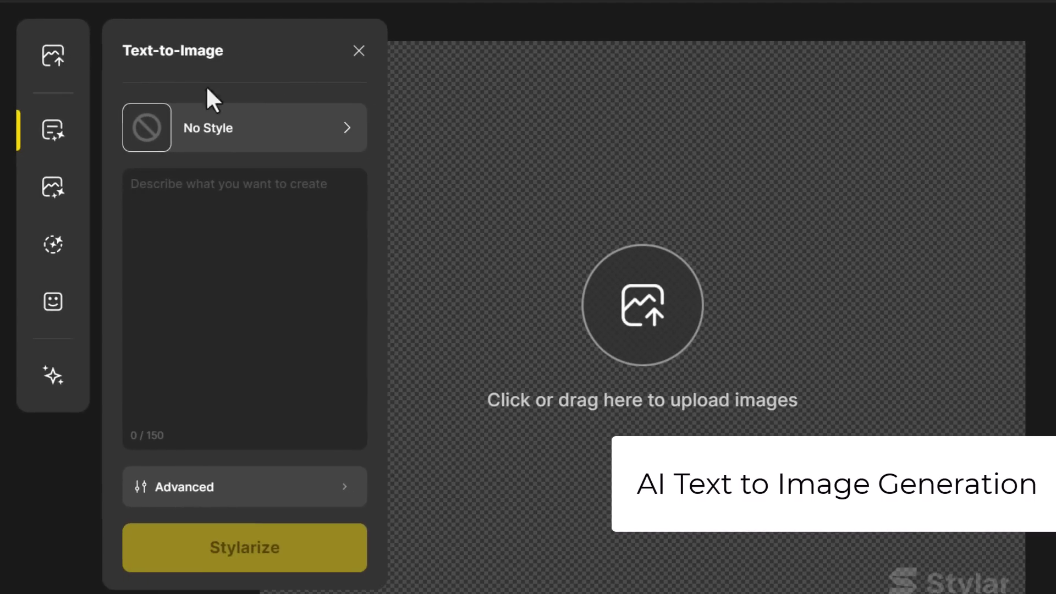
click(260, 138)
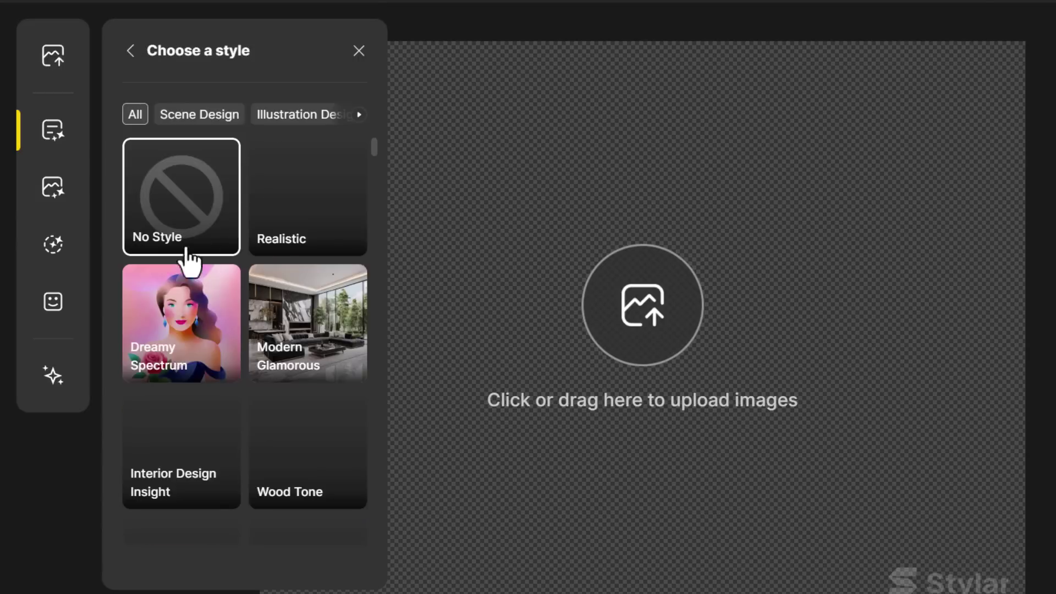
click(300, 115)
click(299, 116)
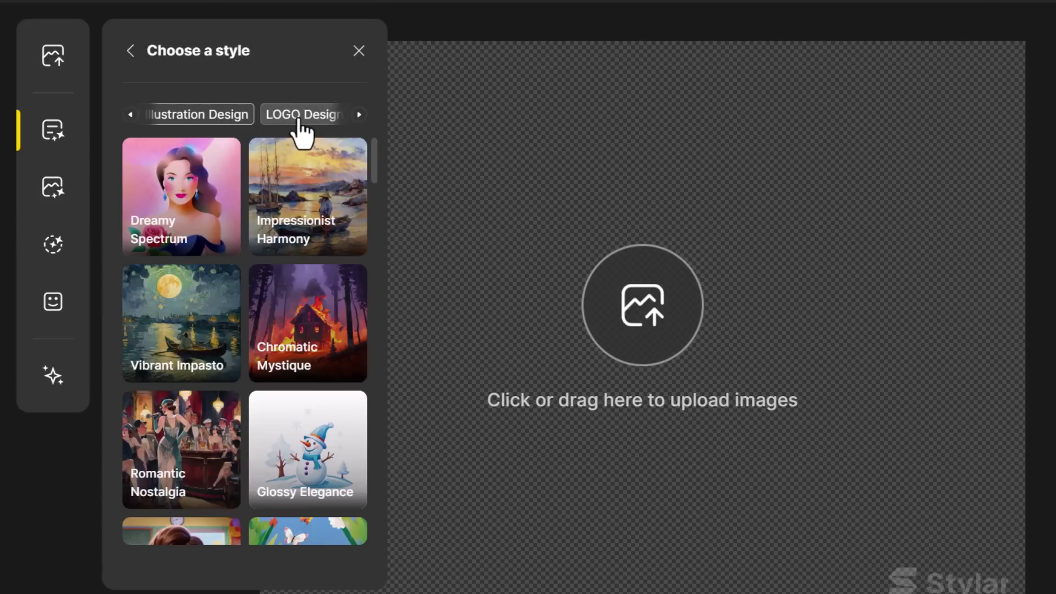
click(274, 117)
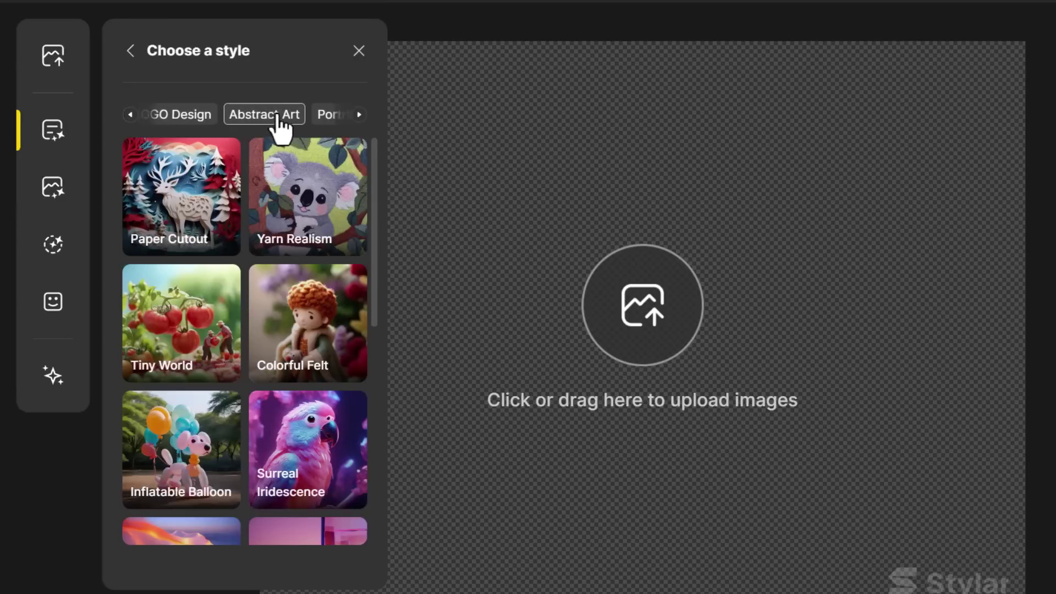
click(131, 115)
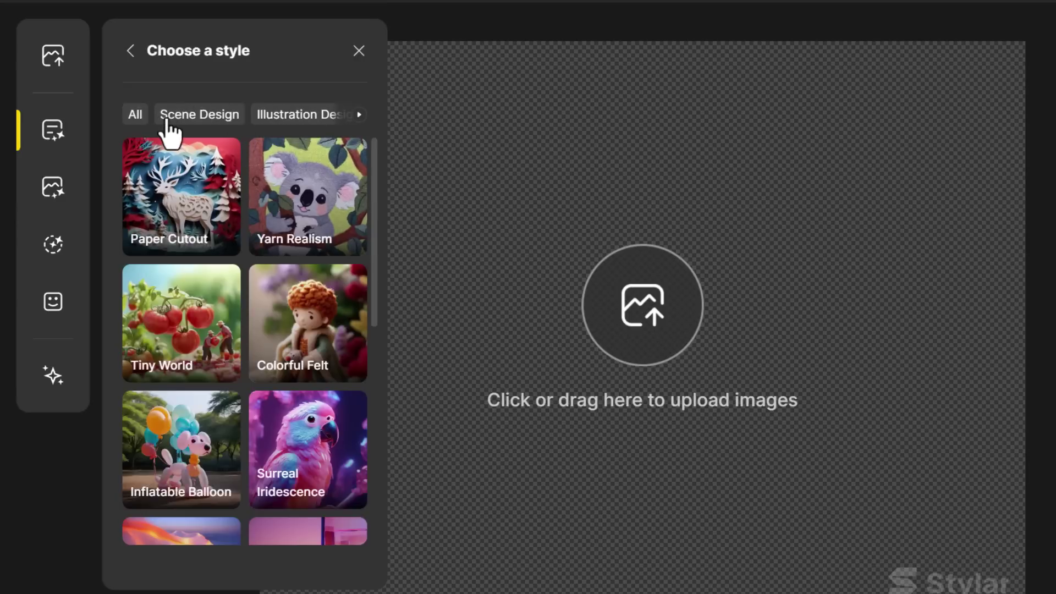
click(166, 117)
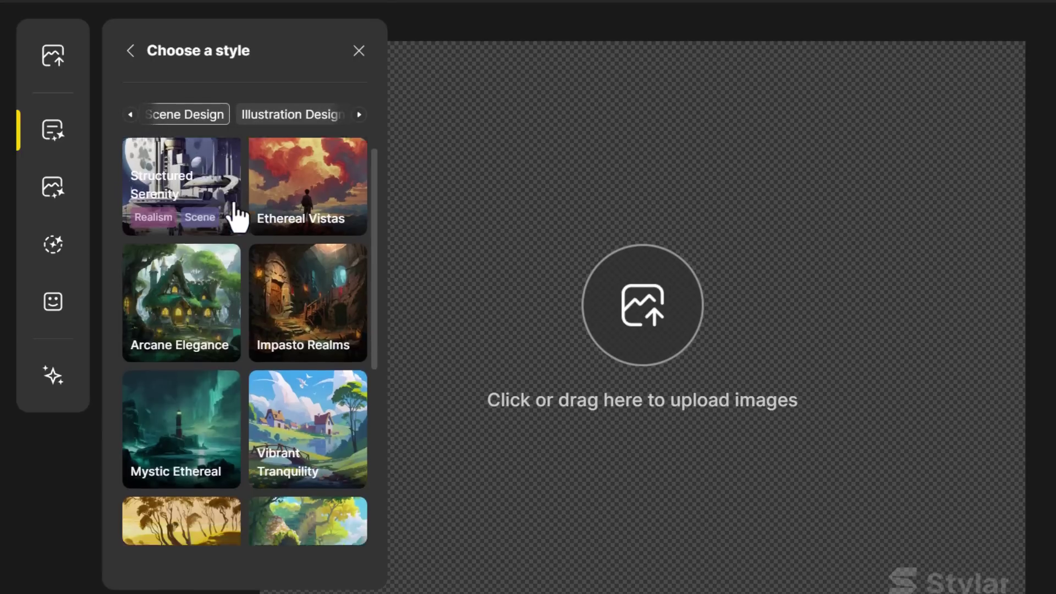
scroll(235, 209, down, 6)
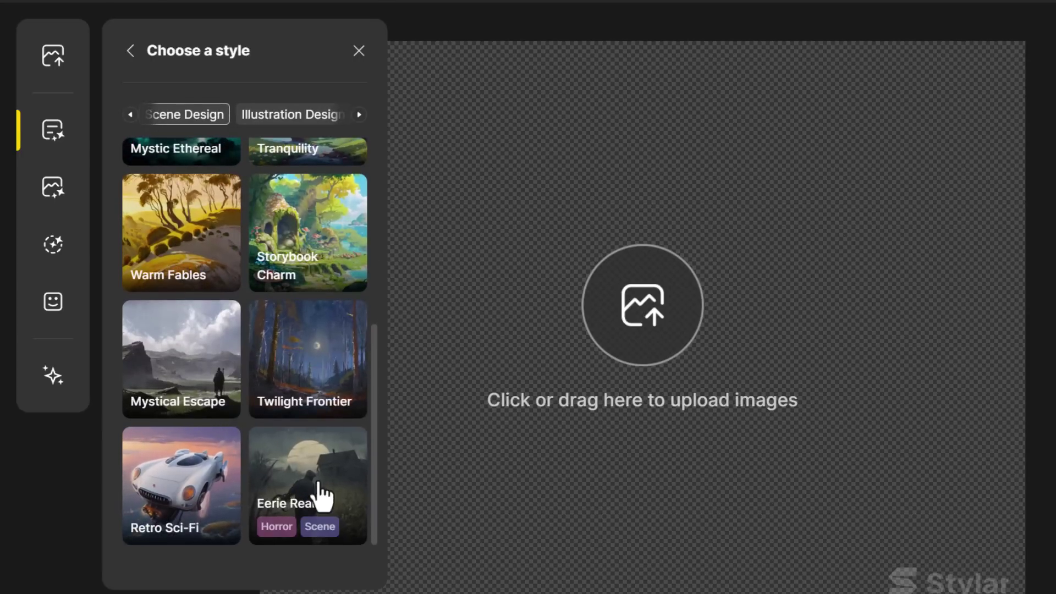
scroll(314, 467, up, 2)
scroll(264, 443, down, 2)
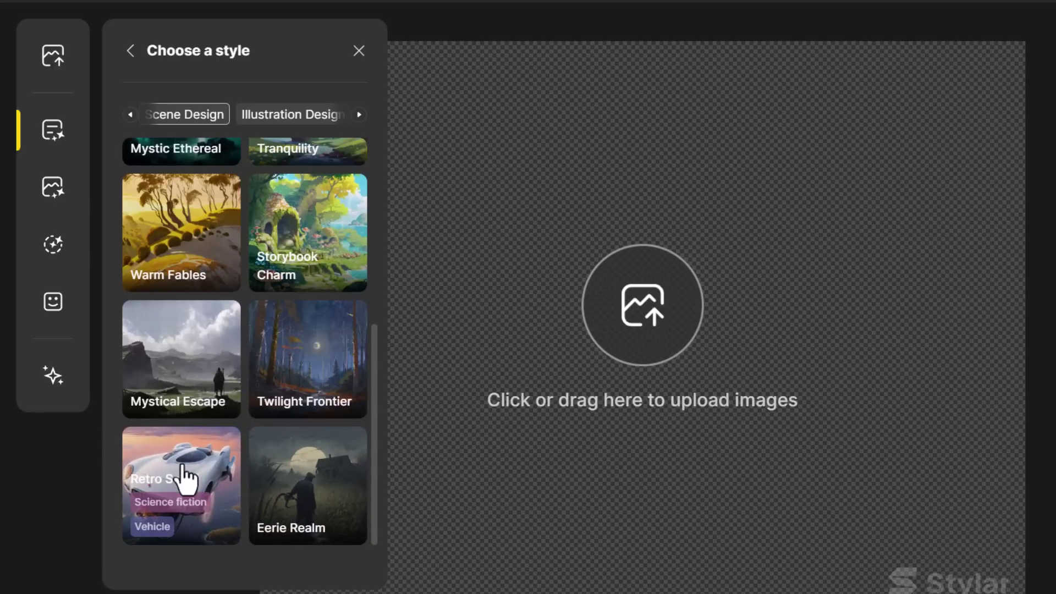
click(185, 477)
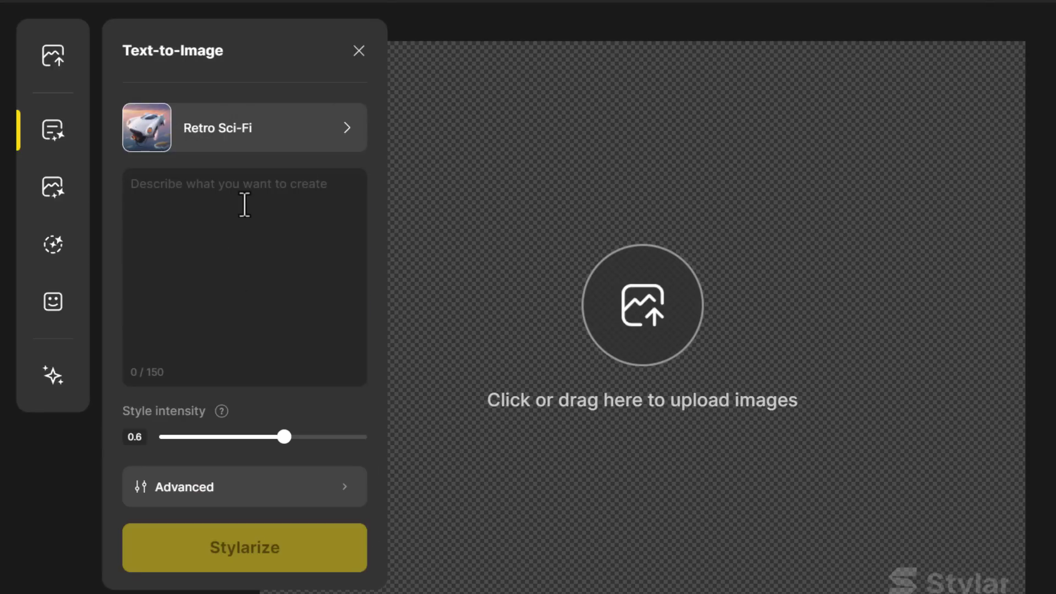
Generate images from the prompt "a futuristic robot playing an in open field, bright and sunny, surrounded by nature".
click(244, 205)
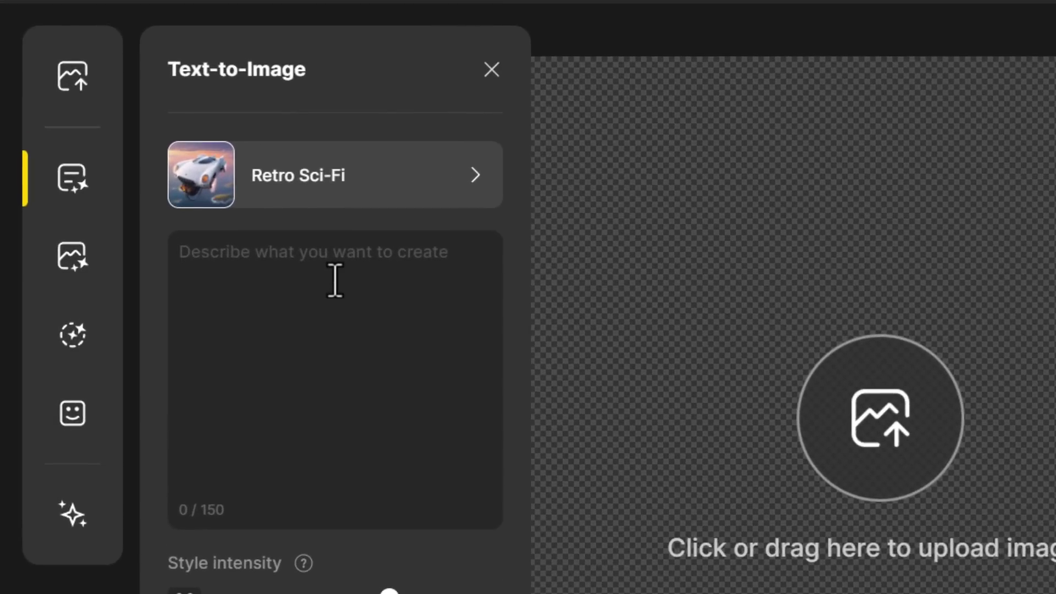
text(a futuristic robot playing an in open field)
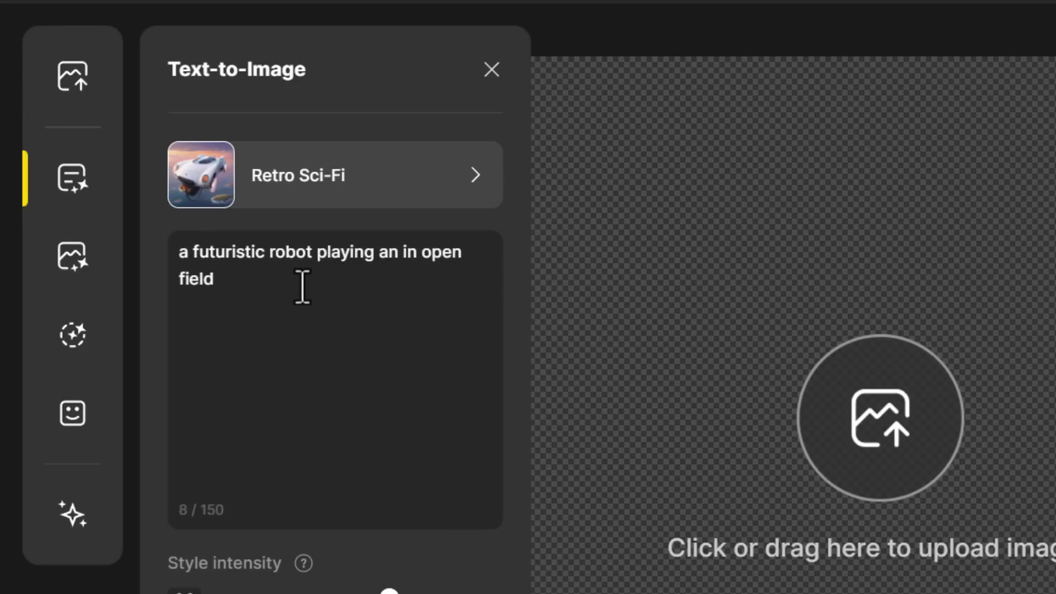
text(, bright and sunny, surrounded by nature)
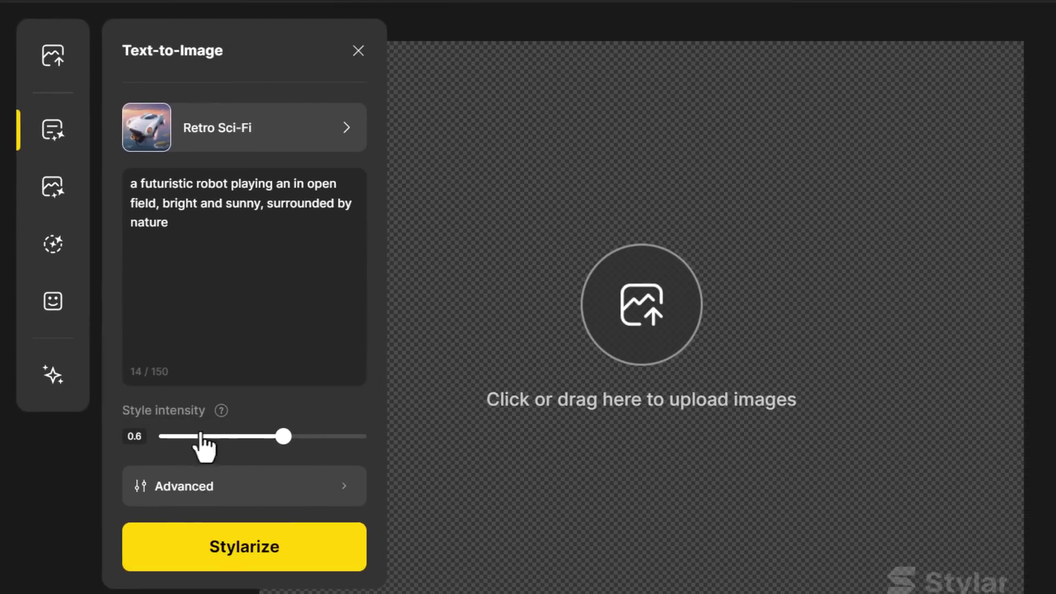
click(209, 485)
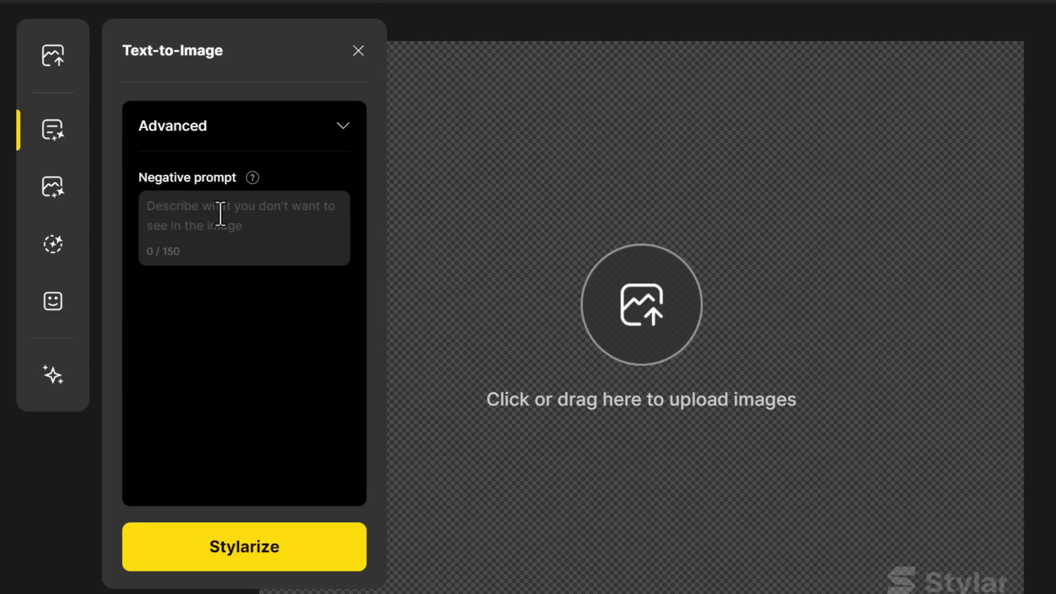
key(Escape)
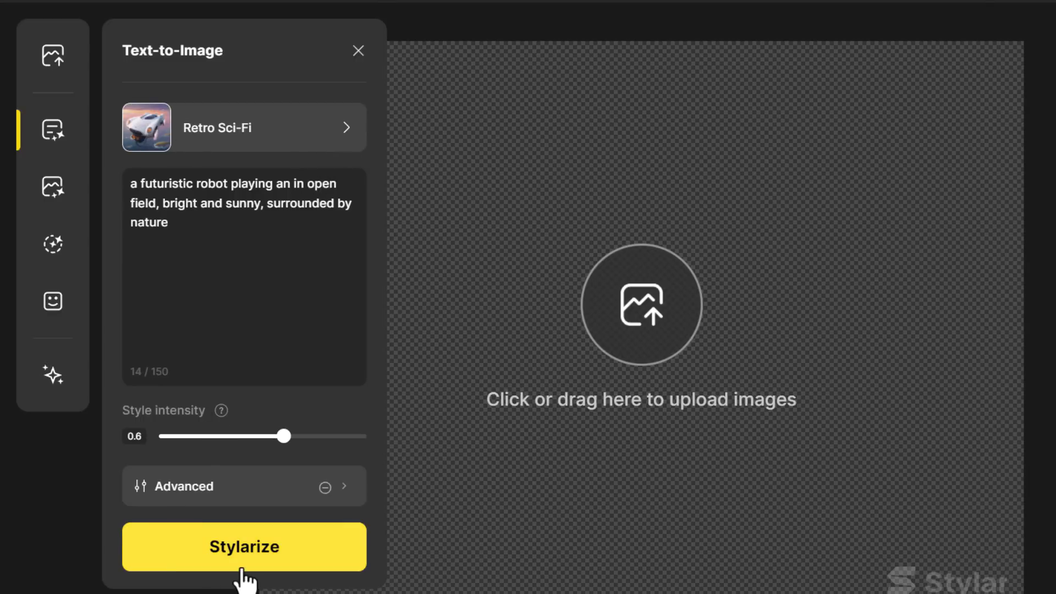
click(244, 546)
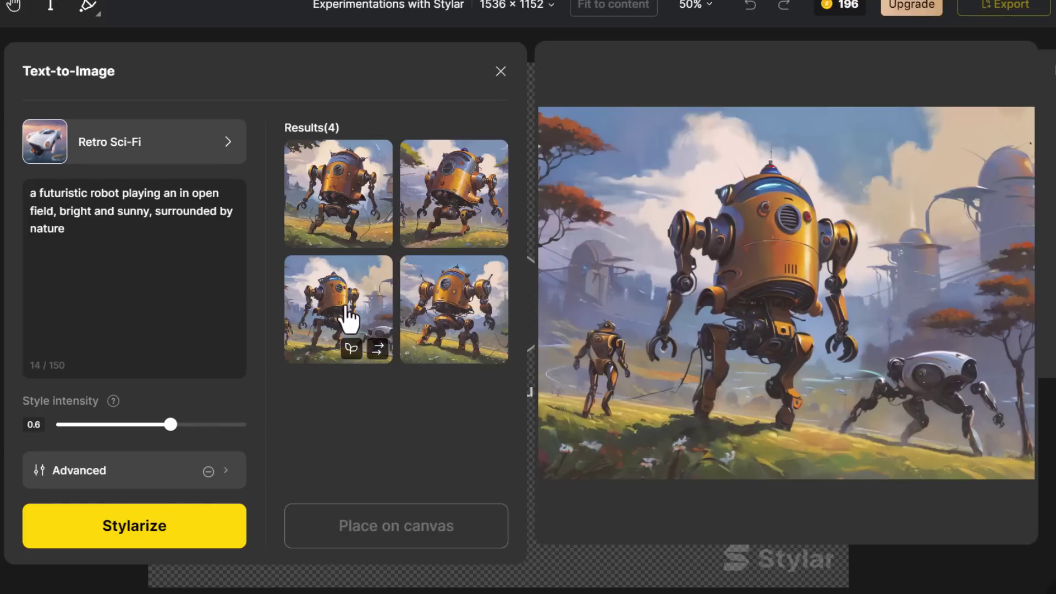
Place the fourth generated robot image on the canvas.
click(438, 330)
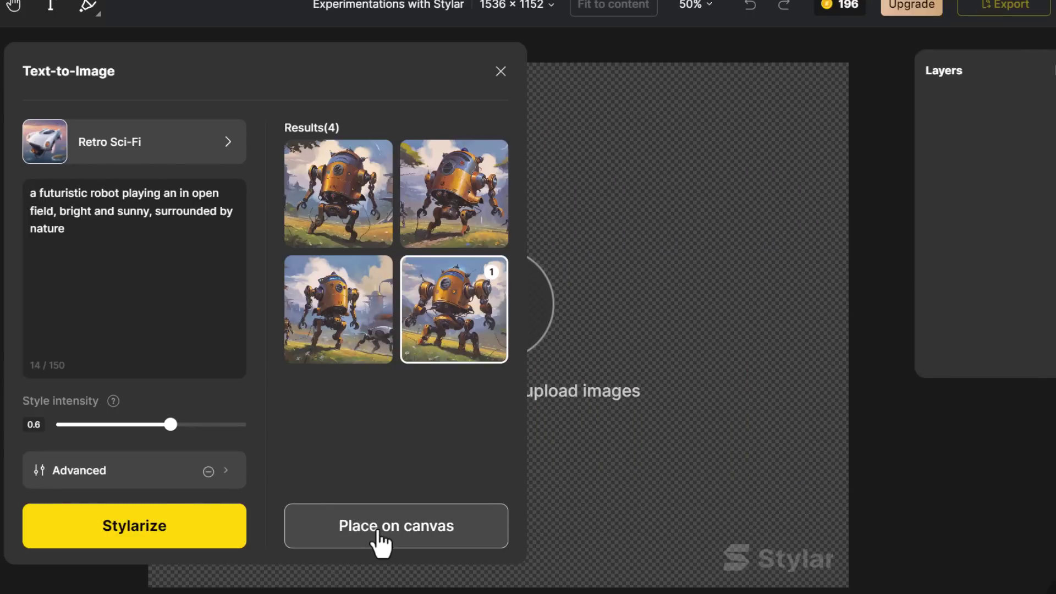
click(378, 532)
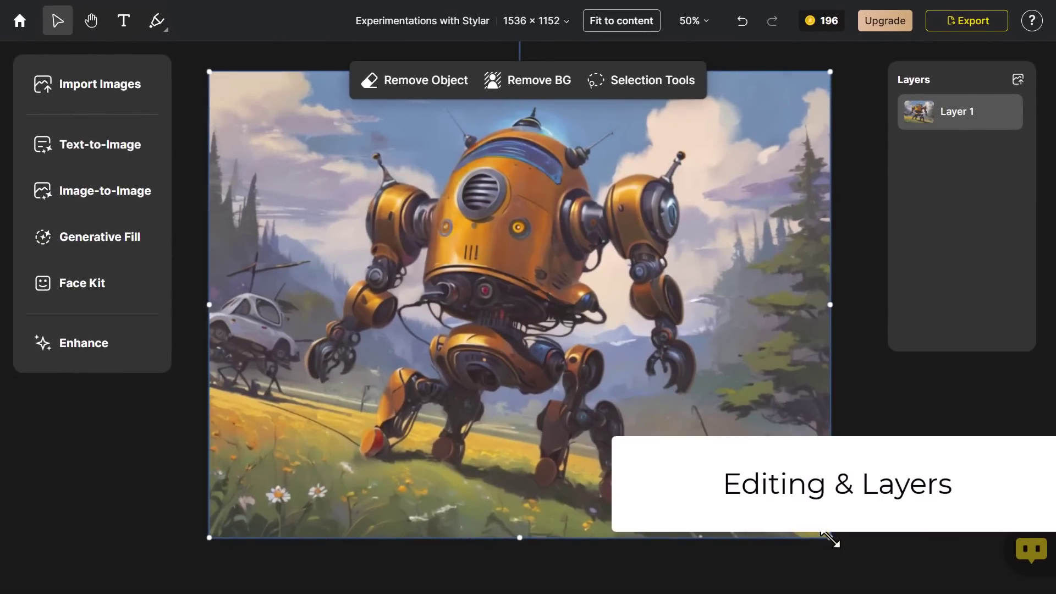
Try scaling the robot image down from its lower-right corner and shifting it on the canvas.
drag(829, 539, 655, 405)
mouse_move(530, 323)
mouse_down()
mouse_move(667, 347)
mouse_move(651, 371)
mouse_move(540, 306)
mouse_up()
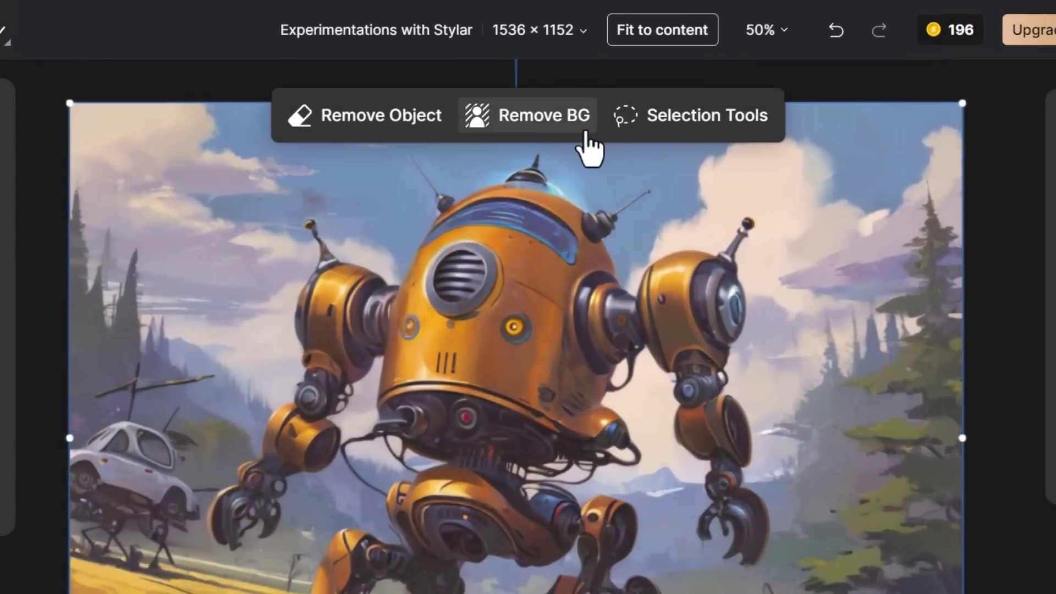
Brush over the white car and the legs beneath it with Remove Object and remove them from the image.
click(357, 118)
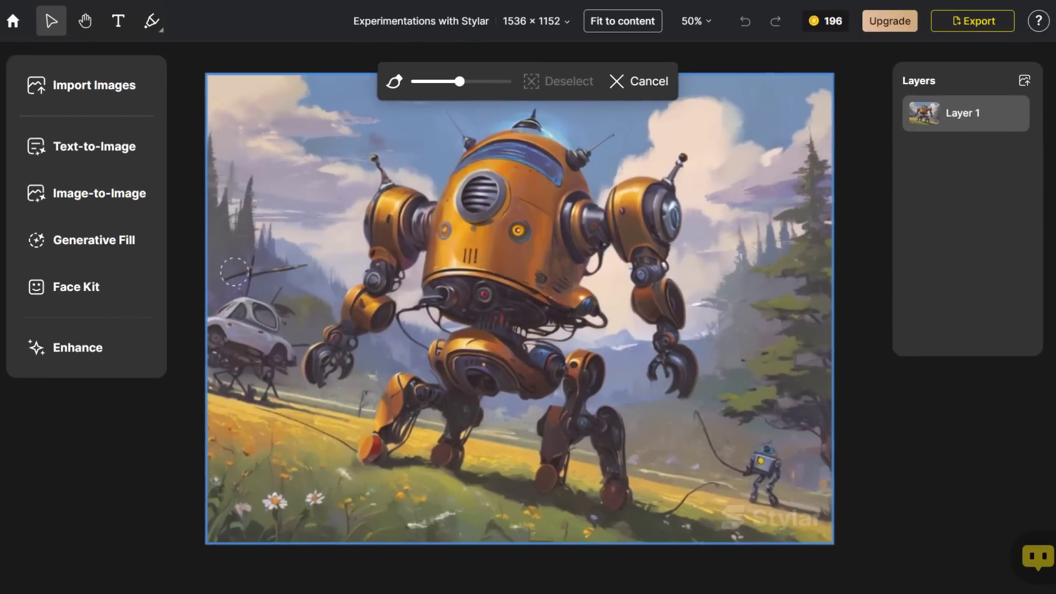
mouse_move(234, 271)
mouse_down()
mouse_move(299, 274)
mouse_move(236, 295)
mouse_move(270, 301)
mouse_up()
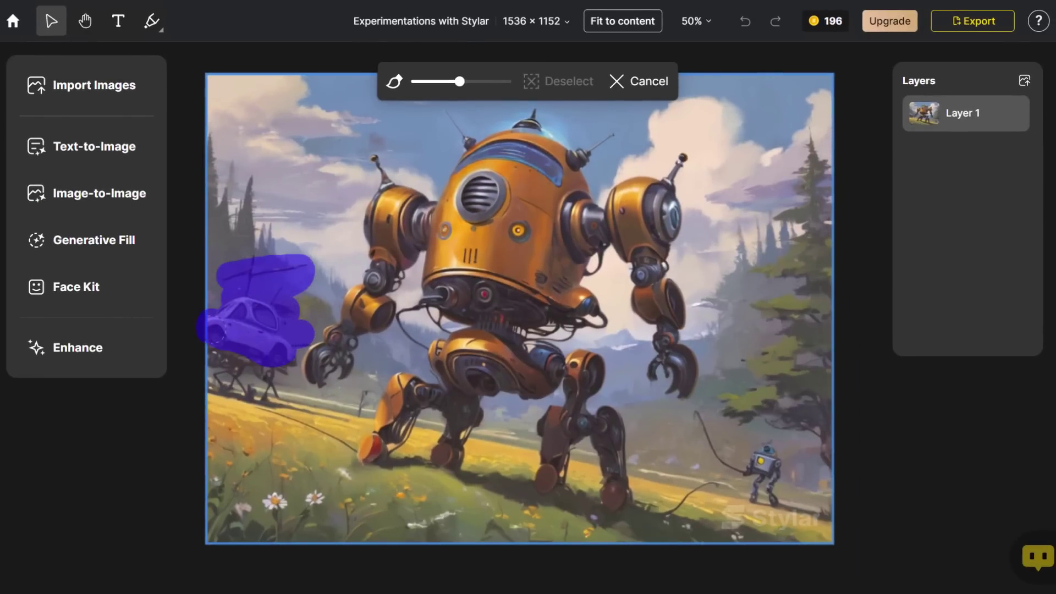
mouse_move(292, 352)
mouse_down()
mouse_move(266, 393)
mouse_move(226, 385)
mouse_up()
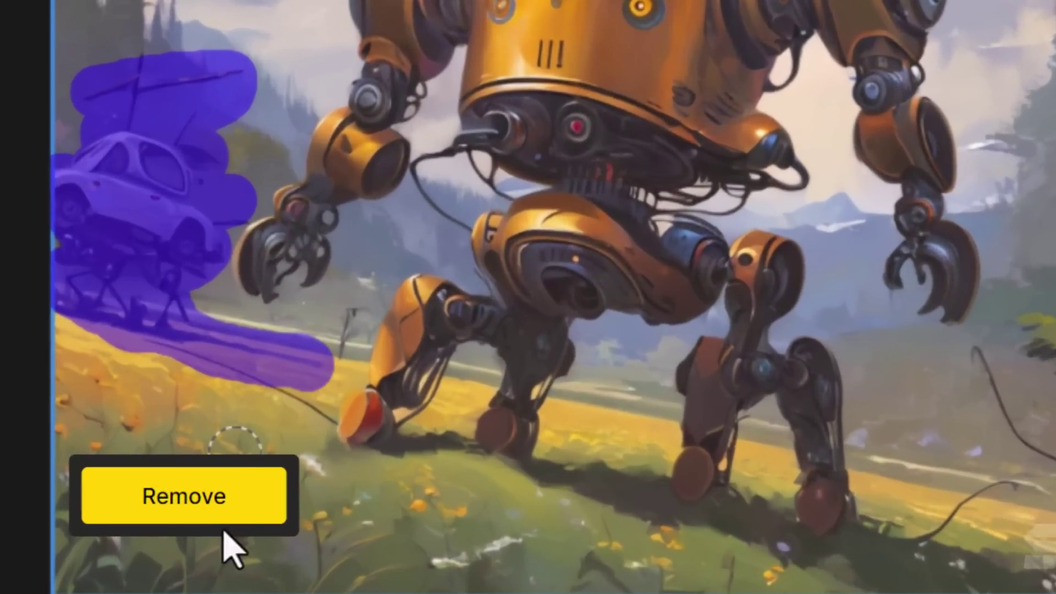
click(208, 507)
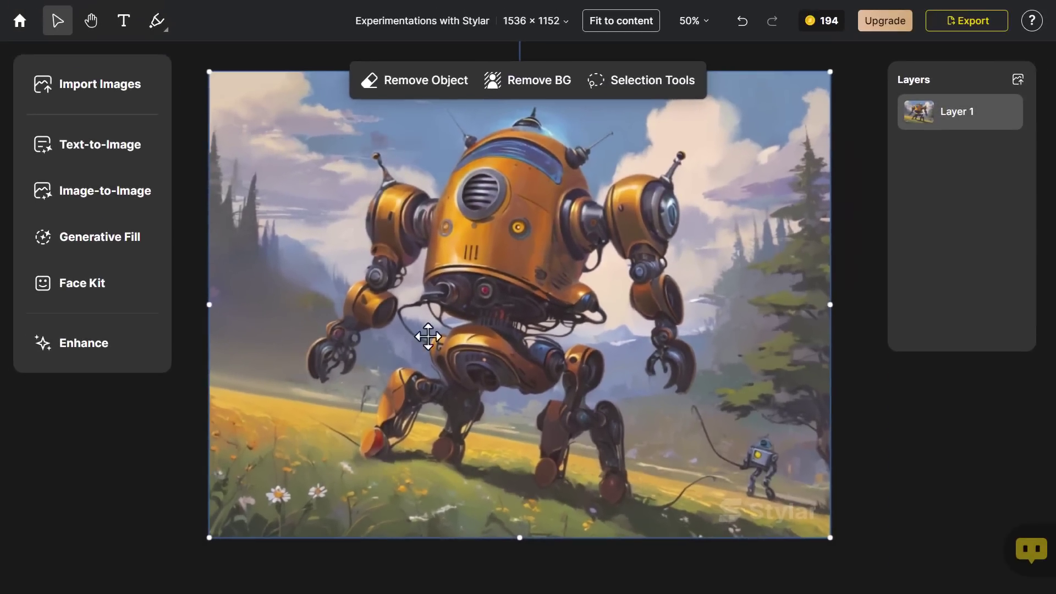
Lasso-select the small robot beside the tree, trimming the selection's upper edge with Subtract and extending it over the branches with Union.
click(679, 83)
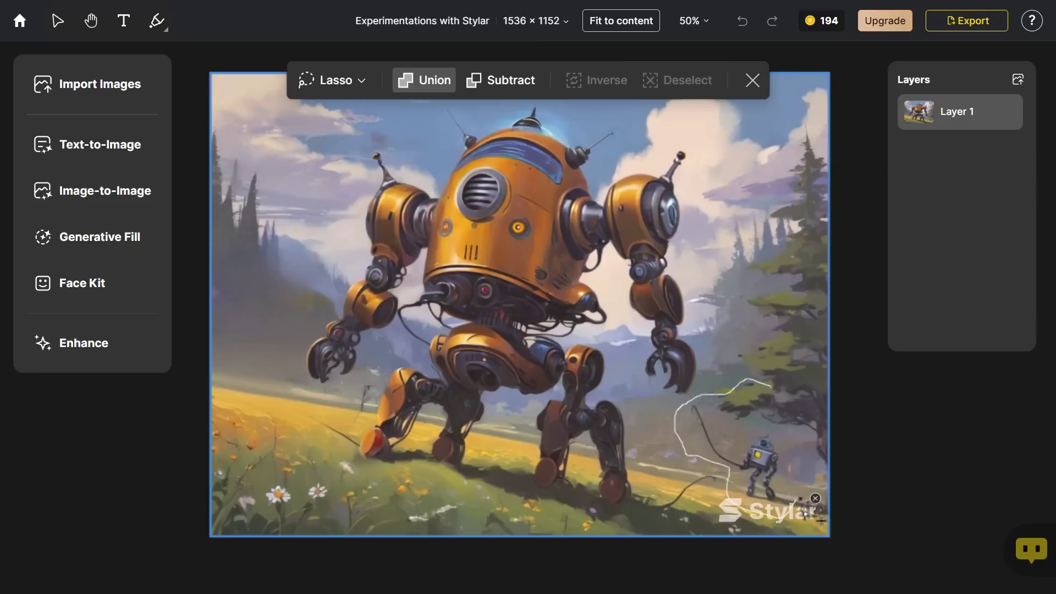
click(493, 82)
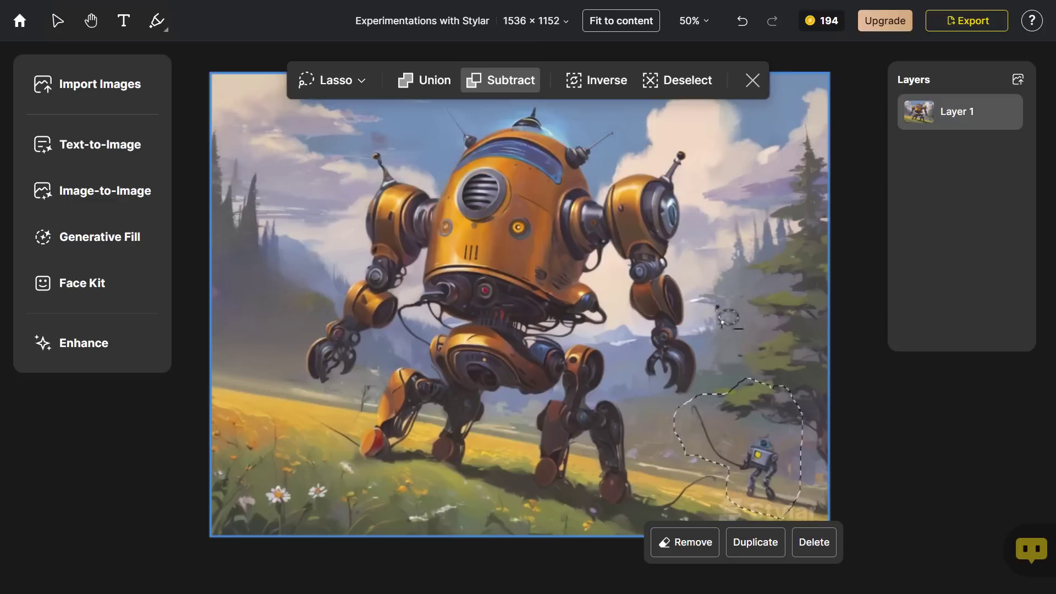
mouse_move(761, 358)
mouse_down()
mouse_move(778, 400)
mouse_move(765, 426)
mouse_up()
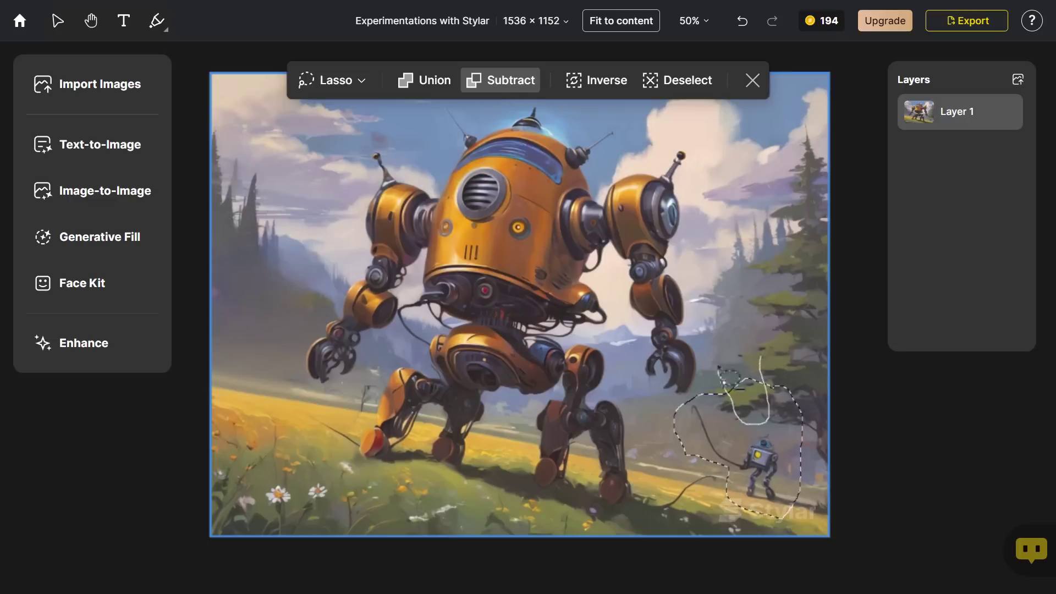
drag(737, 385, 766, 365)
click(407, 81)
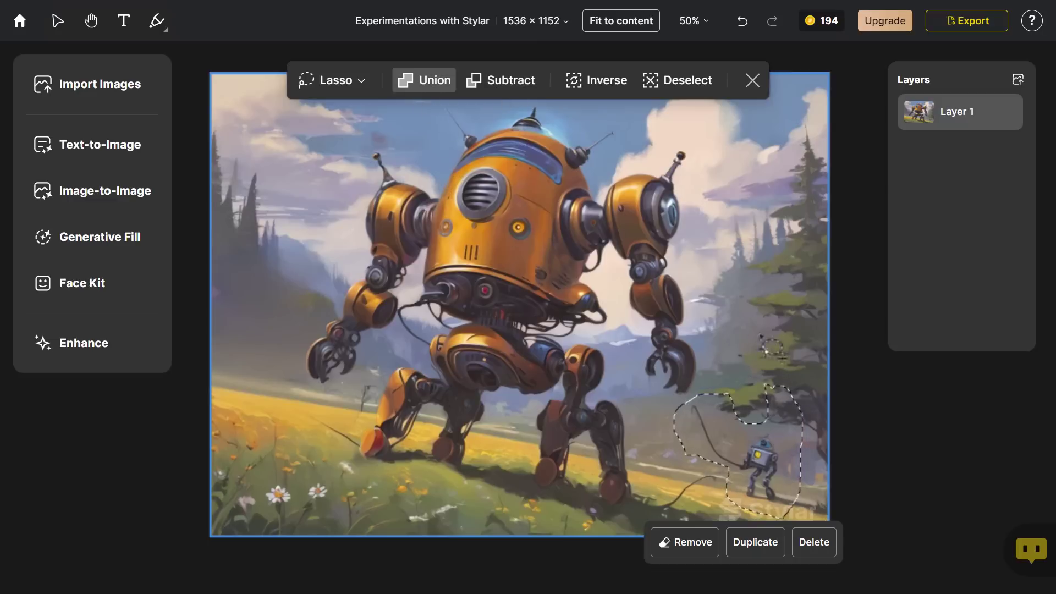
mouse_move(779, 422)
mouse_down()
mouse_move(775, 380)
mouse_move(720, 407)
mouse_move(768, 458)
mouse_move(777, 422)
mouse_up()
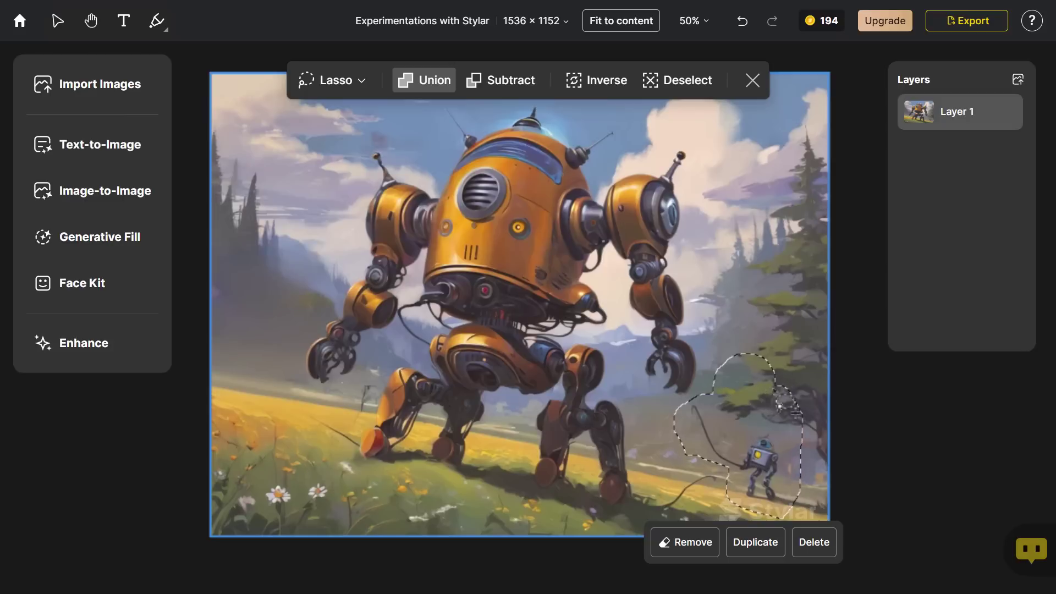
Delete the lassoed area around the small robot and undo that deletion.
click(363, 81)
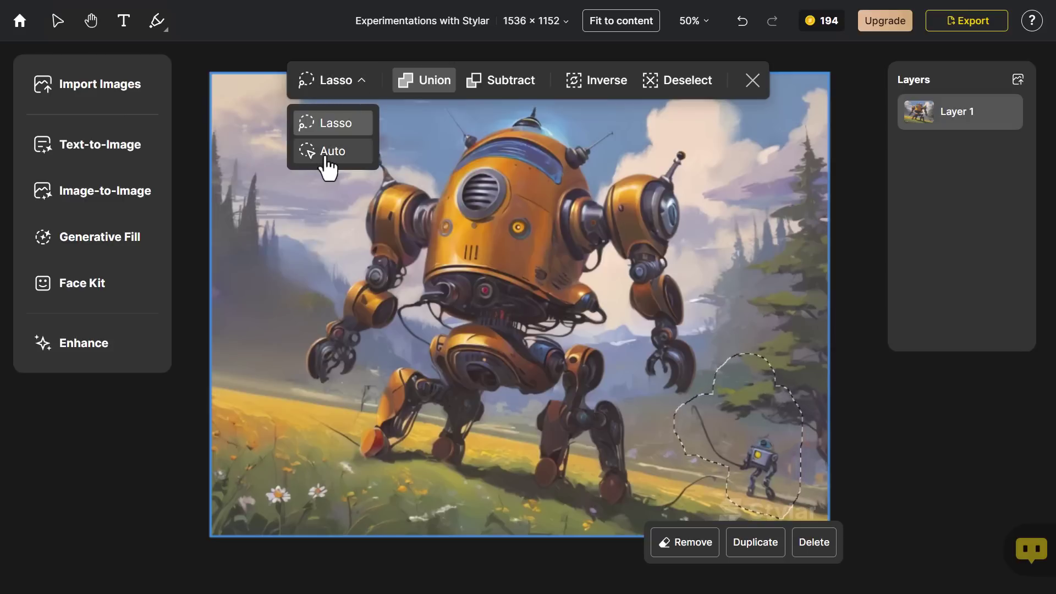
click(385, 77)
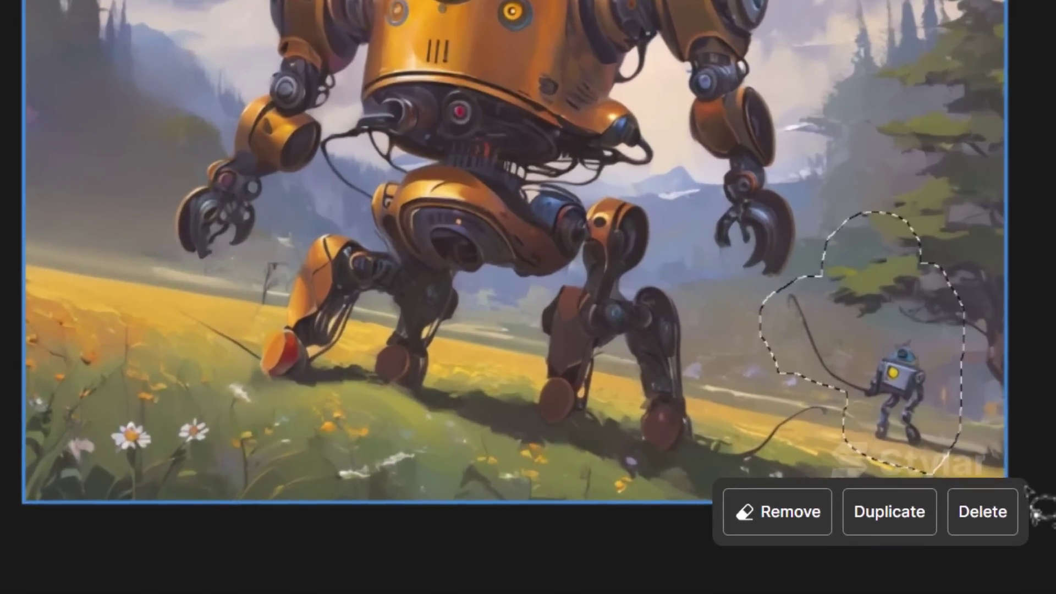
click(814, 541)
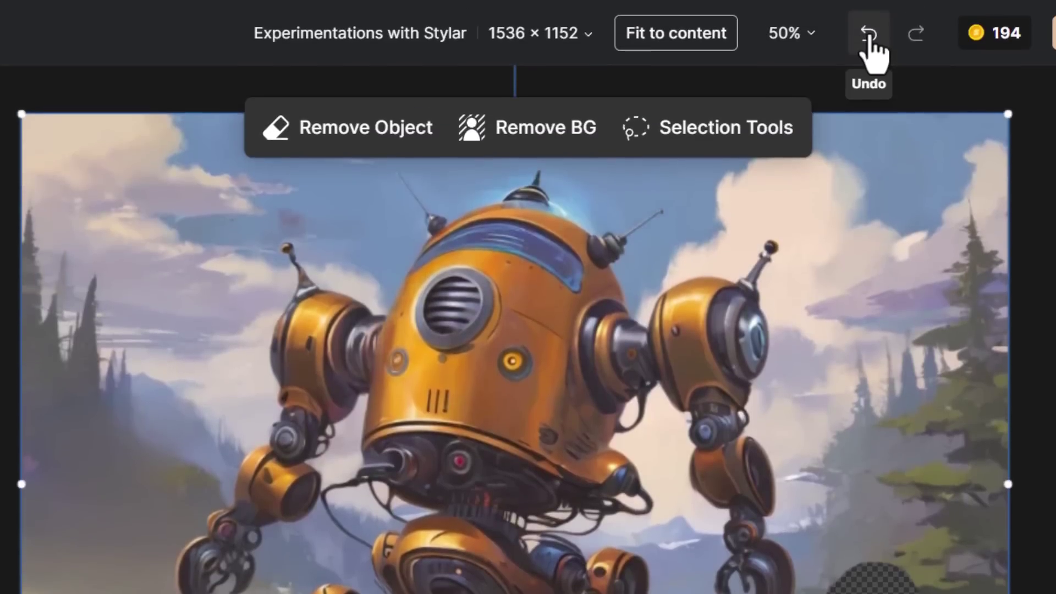
click(869, 35)
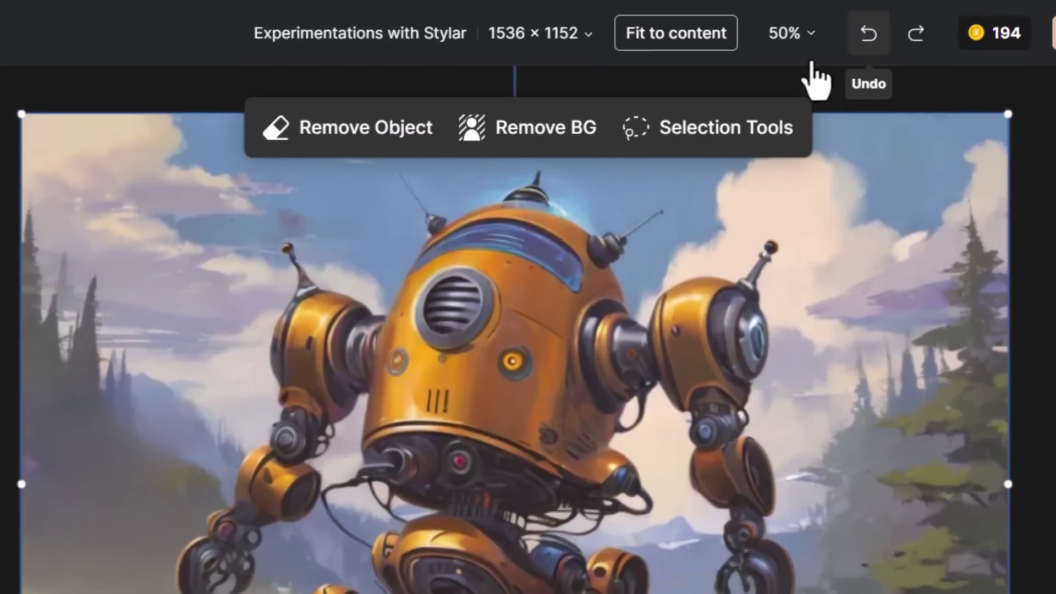
Select the small robot beside the tree with the Auto selection tool and duplicate it.
click(684, 132)
click(228, 130)
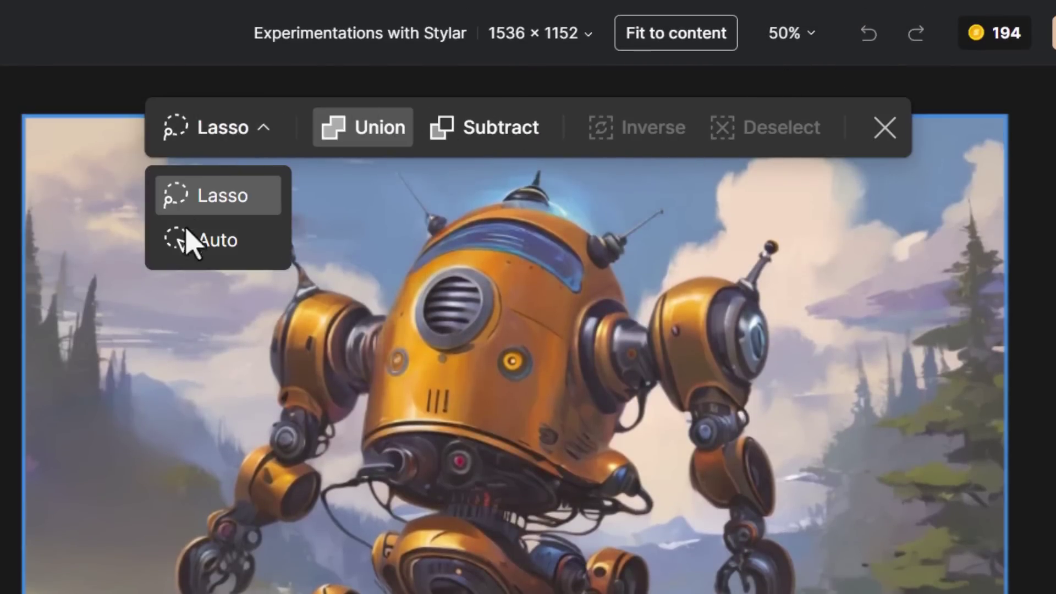
click(205, 266)
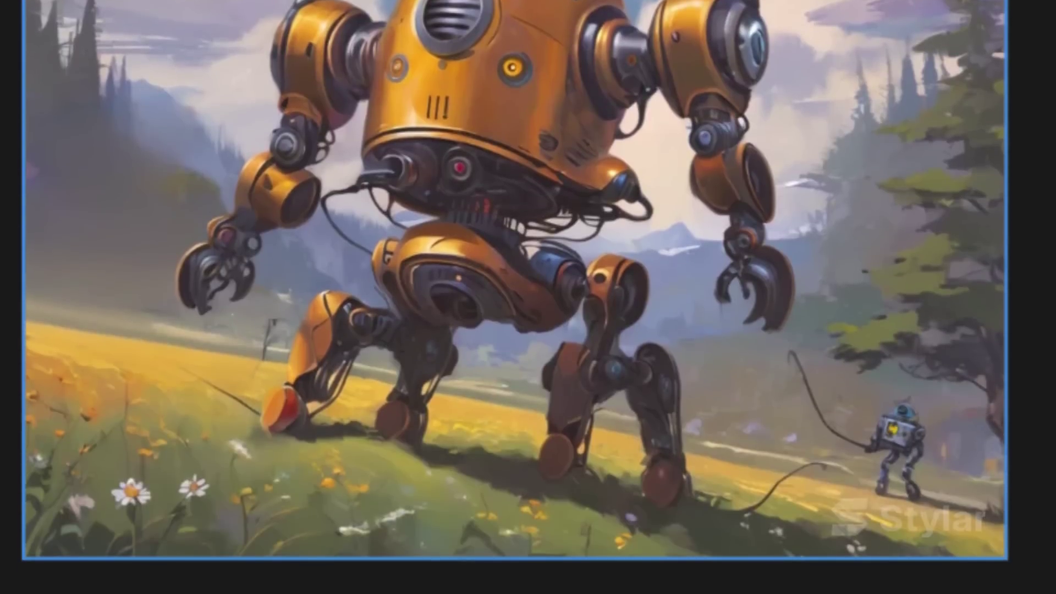
click(920, 450)
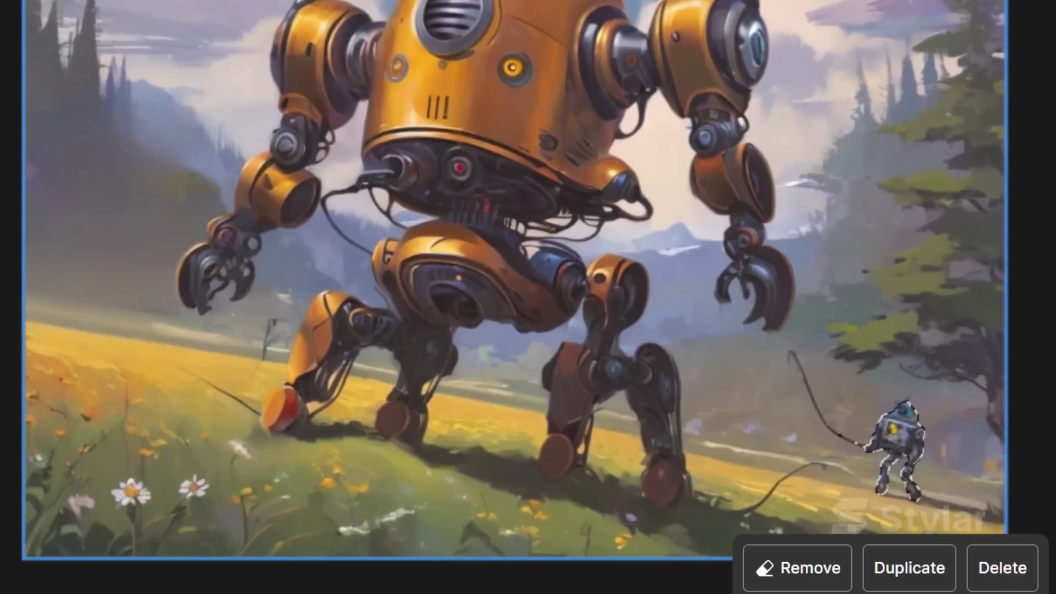
click(880, 575)
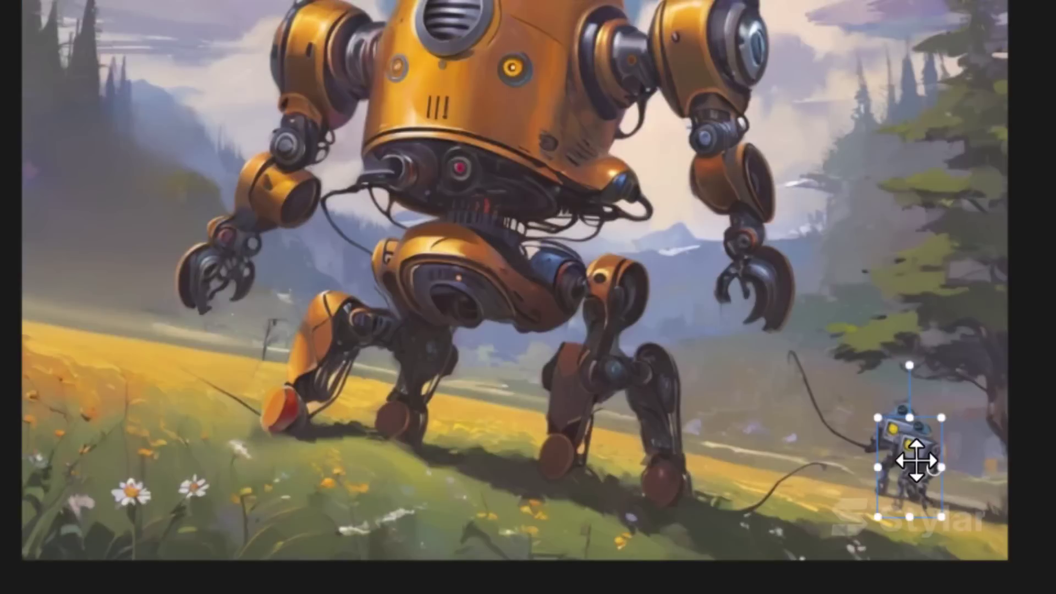
Try the duplicated robot enlarged beside the original and delete the copy.
drag(915, 462, 777, 475)
drag(811, 421, 872, 377)
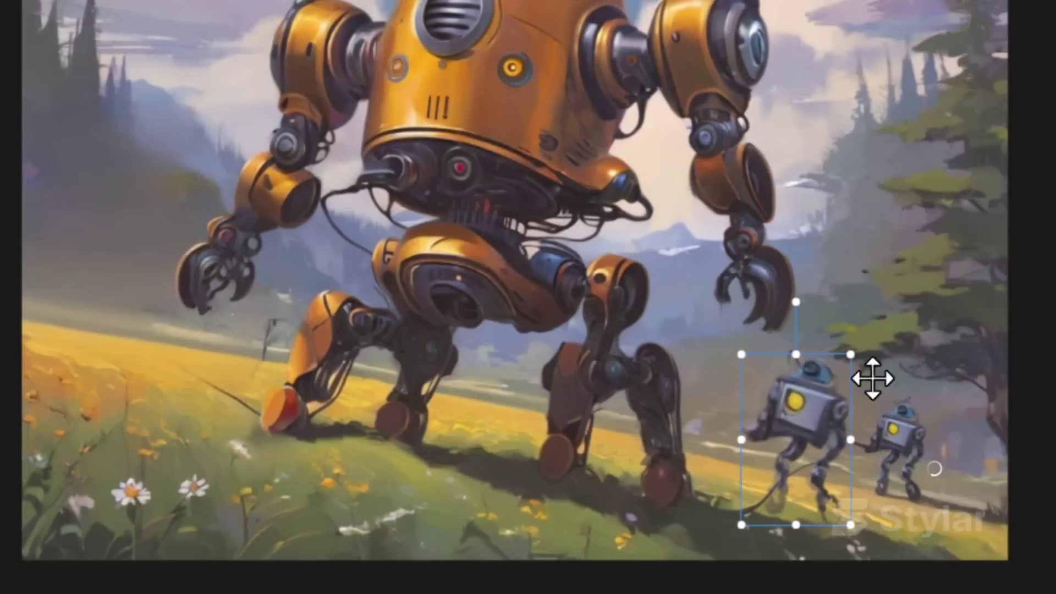
mouse_move(813, 395)
mouse_down()
mouse_move(771, 387)
mouse_move(819, 402)
mouse_up()
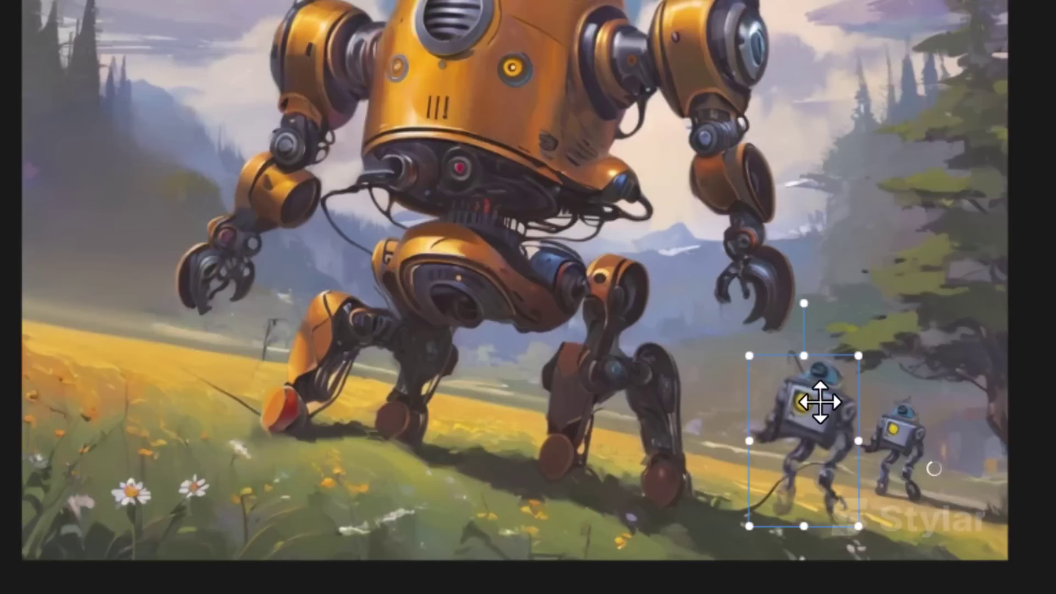
key(Delete)
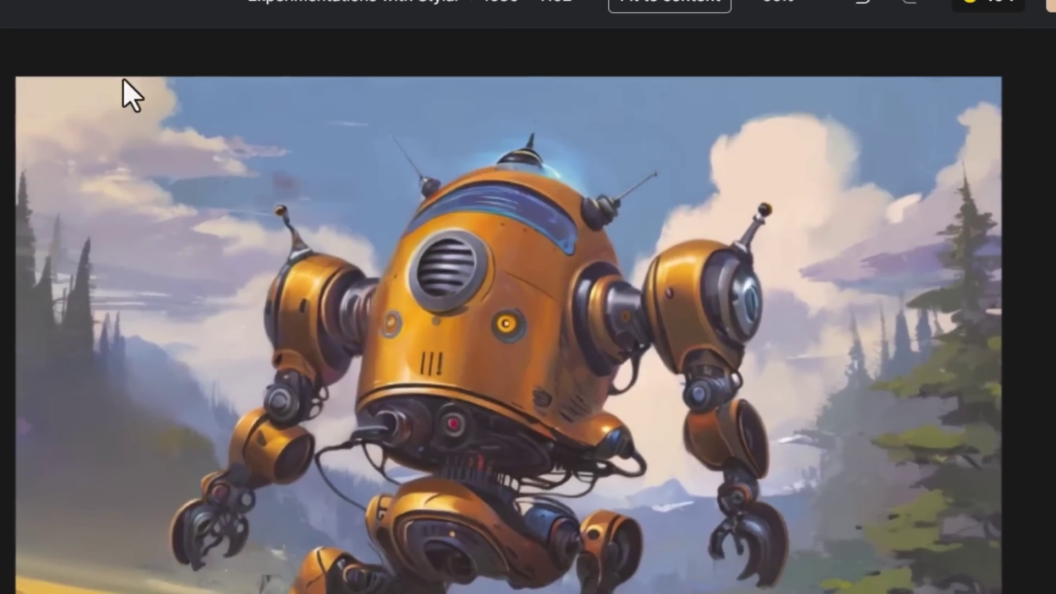
Auto-select the small robot beside the tree and remove it from the image with the background filled in.
click(264, 165)
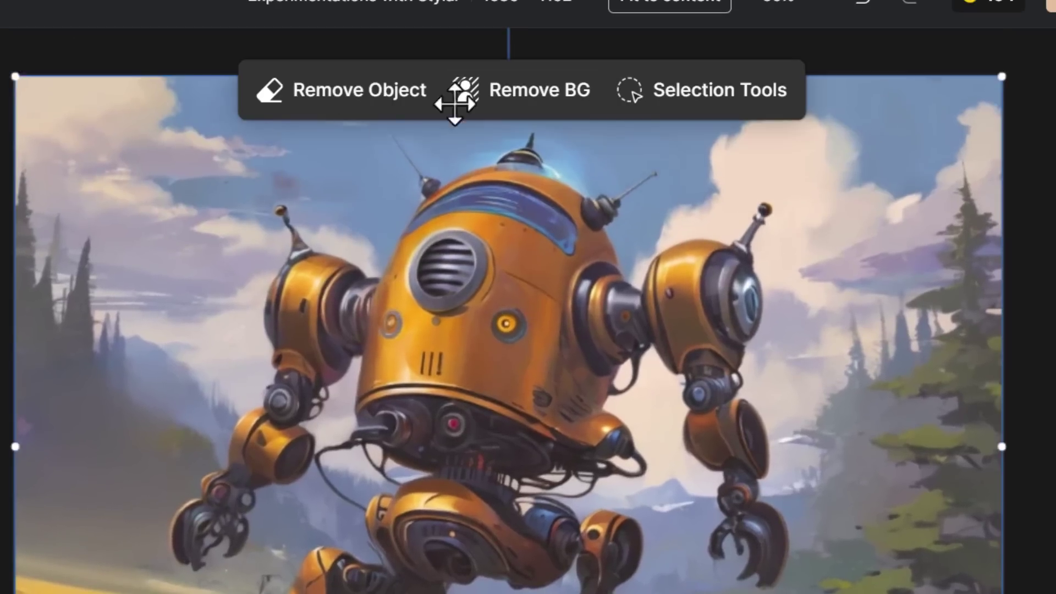
click(671, 106)
click(209, 93)
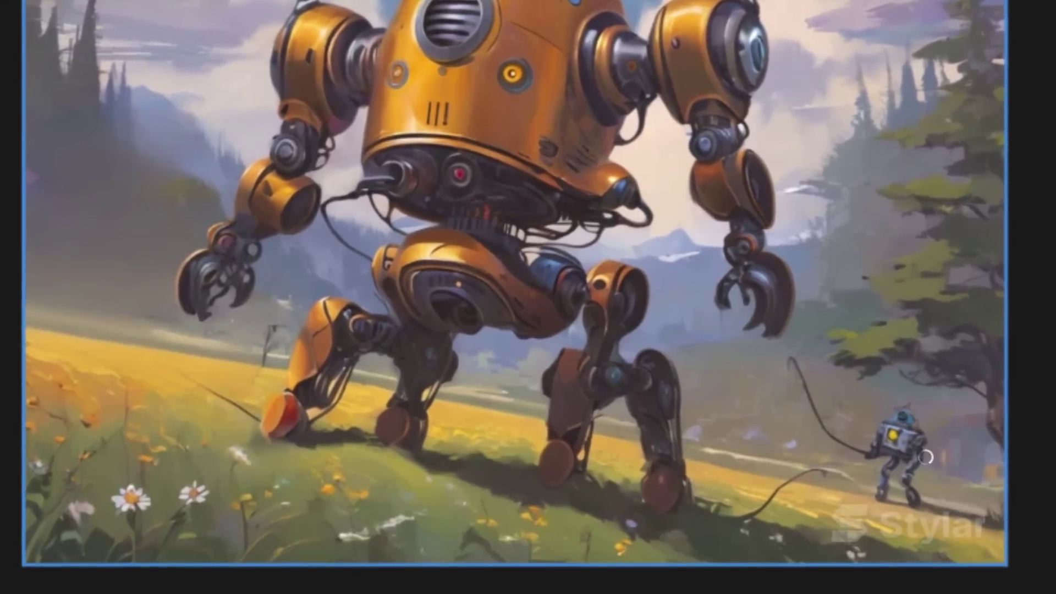
click(894, 448)
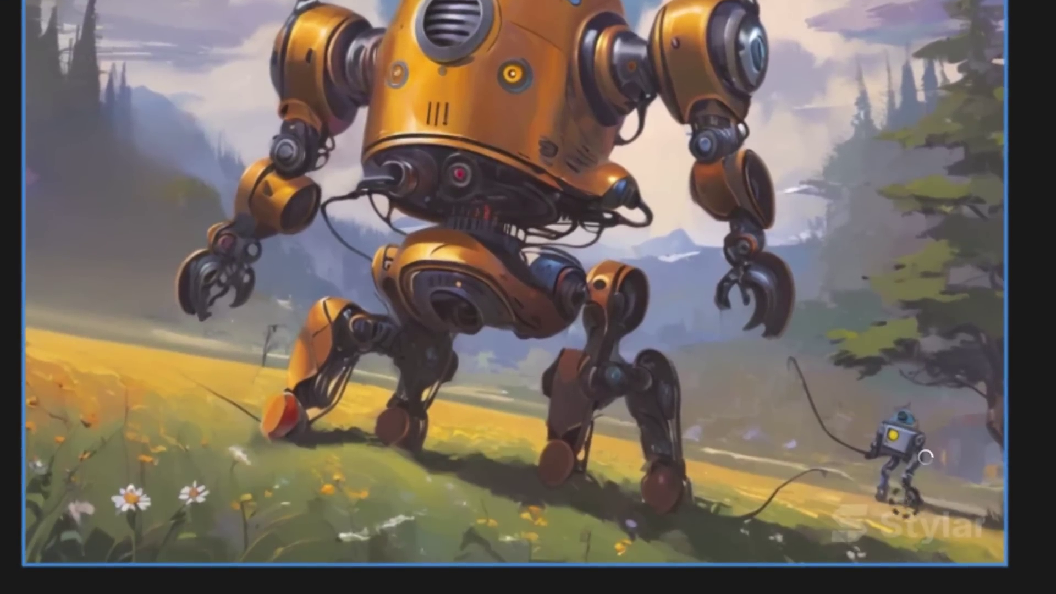
click(823, 576)
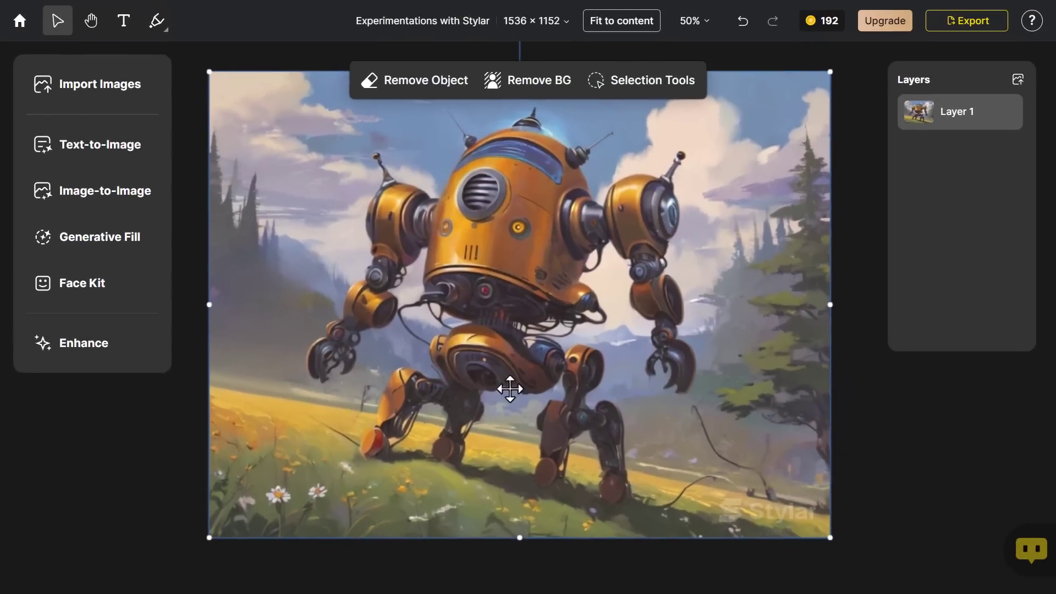
Remove the background from the large orange robot image.
click(543, 81)
click(841, 144)
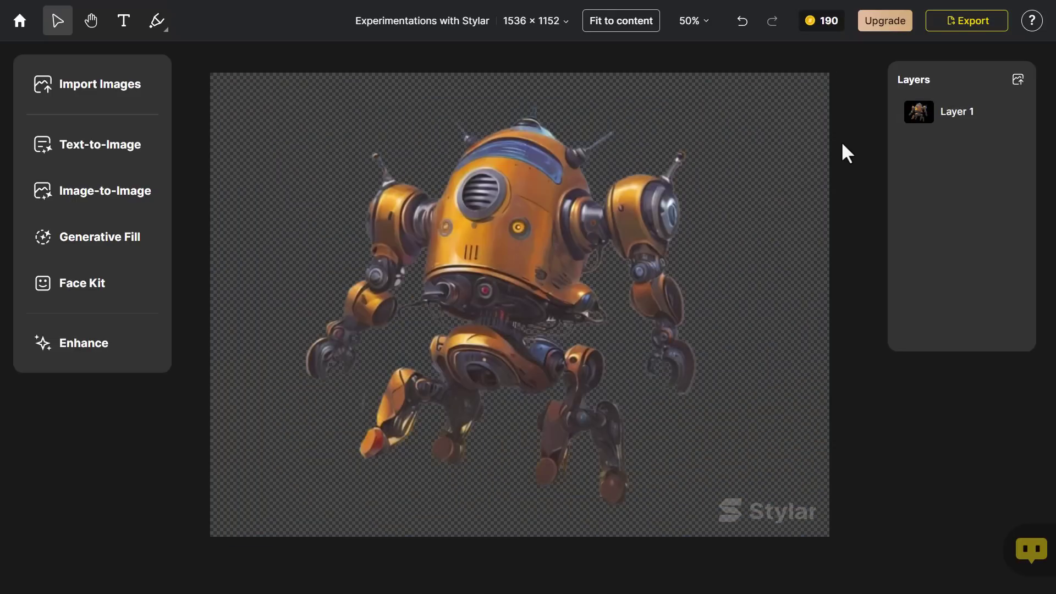
Shrink the cut-out robot to about two-thirds of the canvas width and place it near the canvas centre.
click(503, 273)
drag(520, 214, 498, 175)
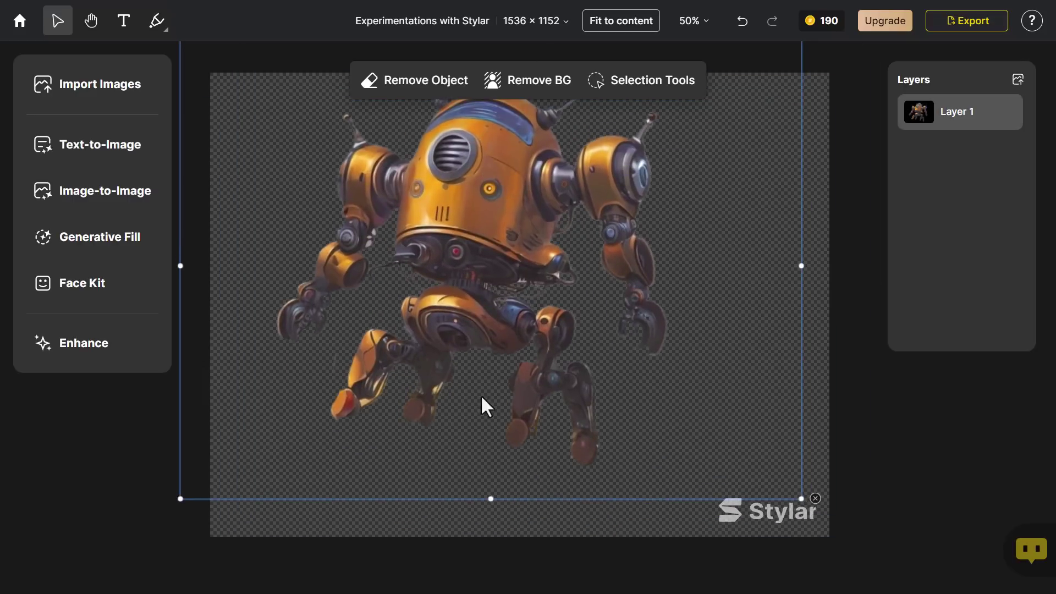
drag(482, 397, 572, 409)
drag(270, 508, 466, 366)
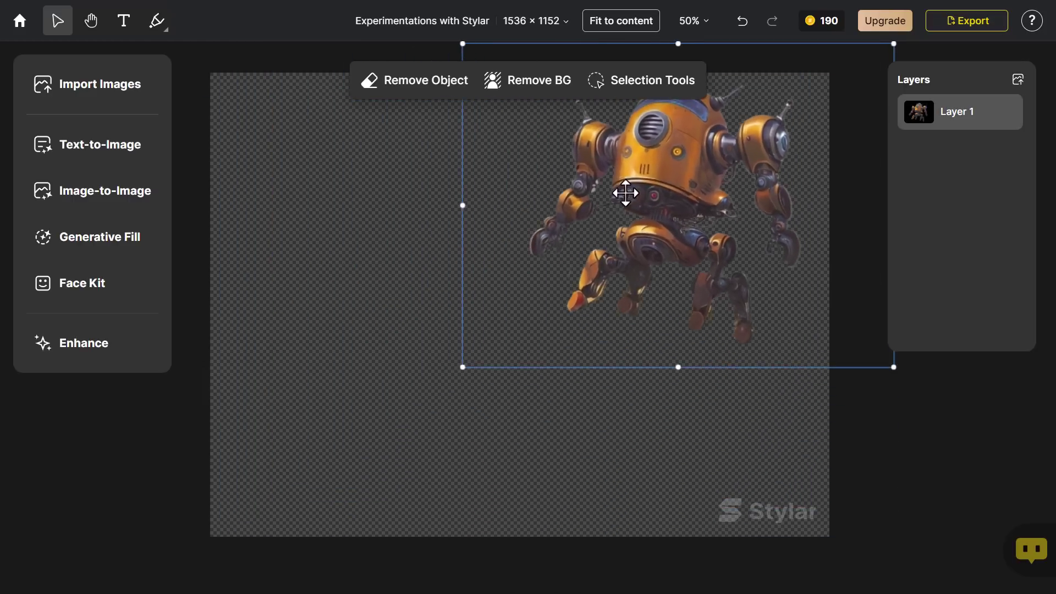
drag(626, 193, 443, 259)
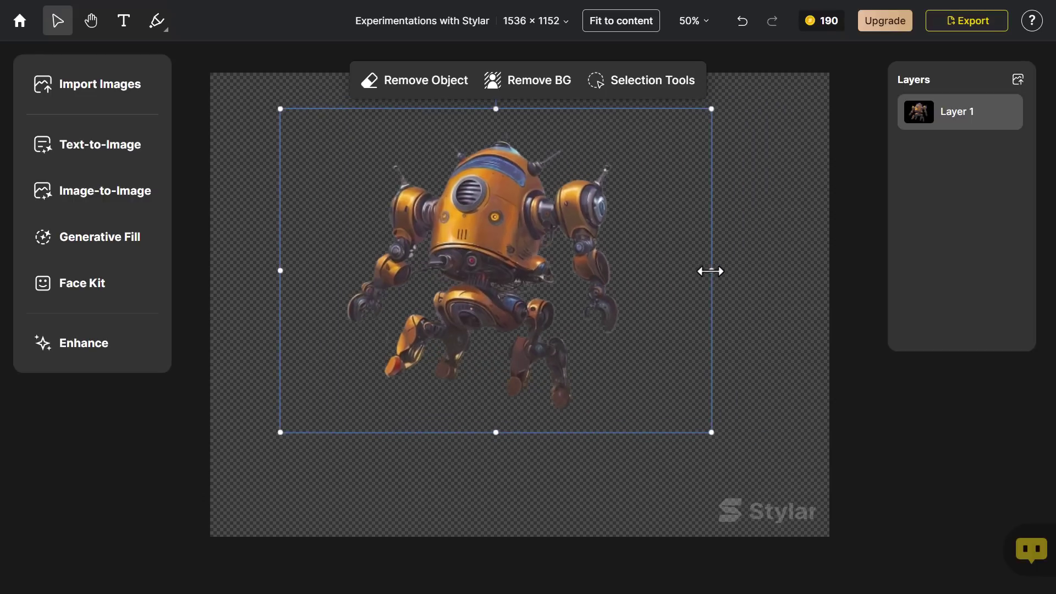
mouse_move(710, 271)
mouse_down()
mouse_move(637, 271)
mouse_move(693, 273)
mouse_up()
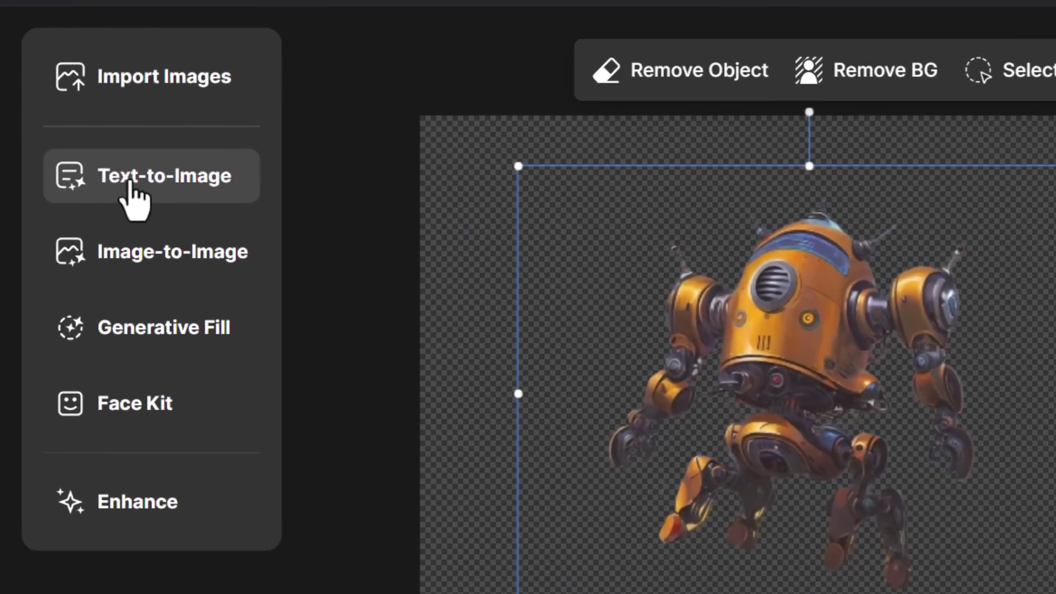
Generate Text-to-Image results in the Storybook Charm style from the prompt "an open field, bright and sunny, surrounded by nature".
click(79, 153)
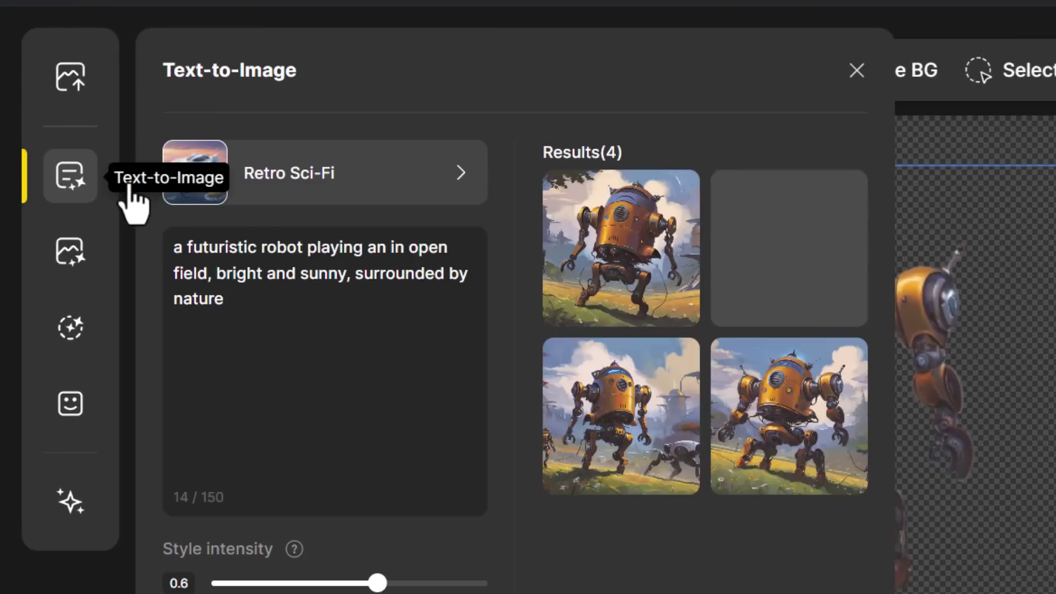
drag(278, 313, 171, 246)
click(261, 338)
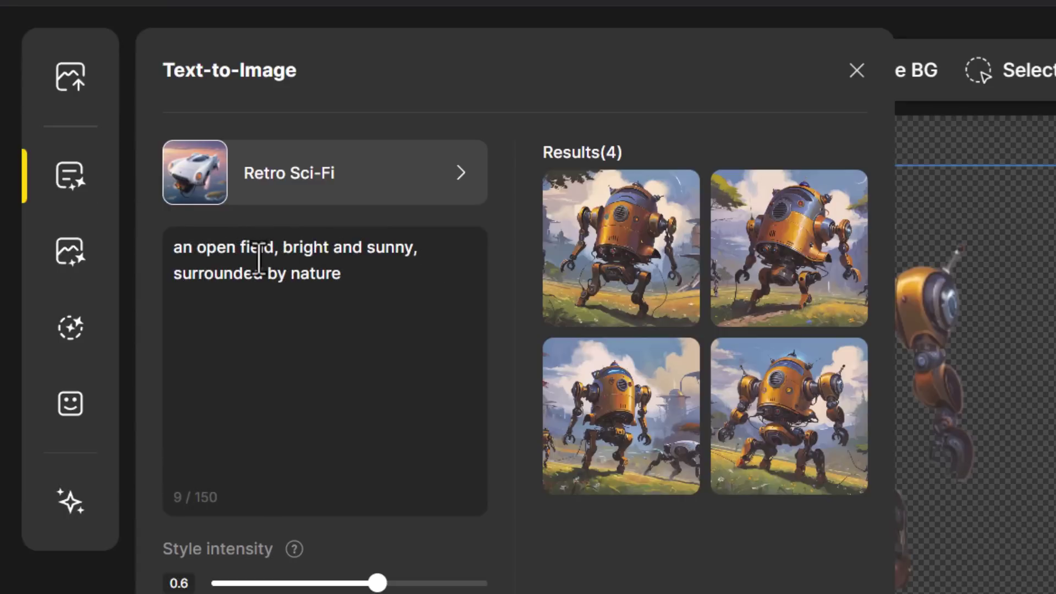
click(337, 173)
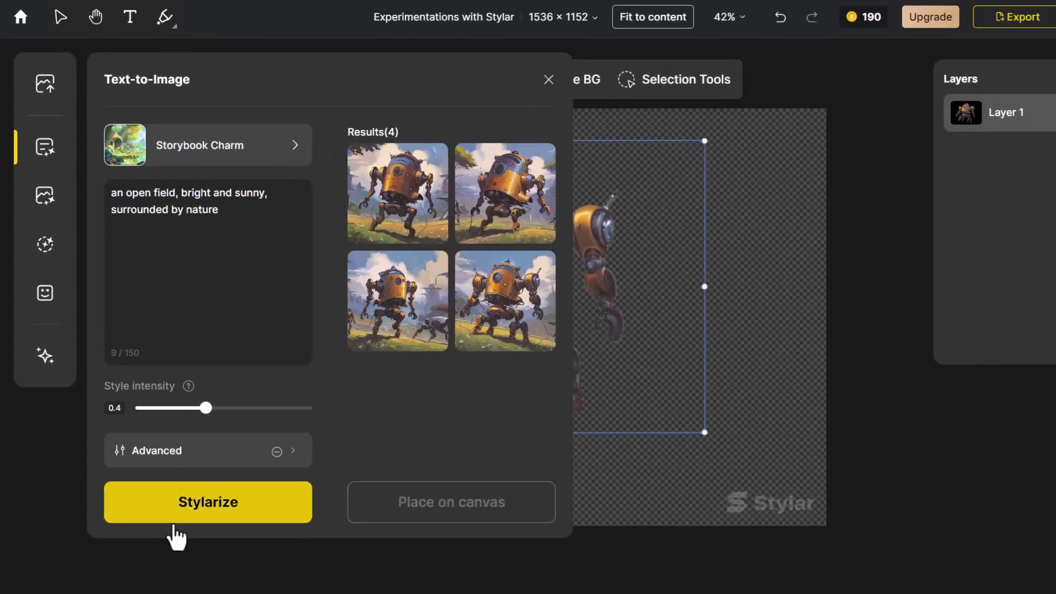
click(165, 495)
Place the third generated landscape, with the arched green rock and pink flowers, on the canvas.
scroll(446, 267, down, 2)
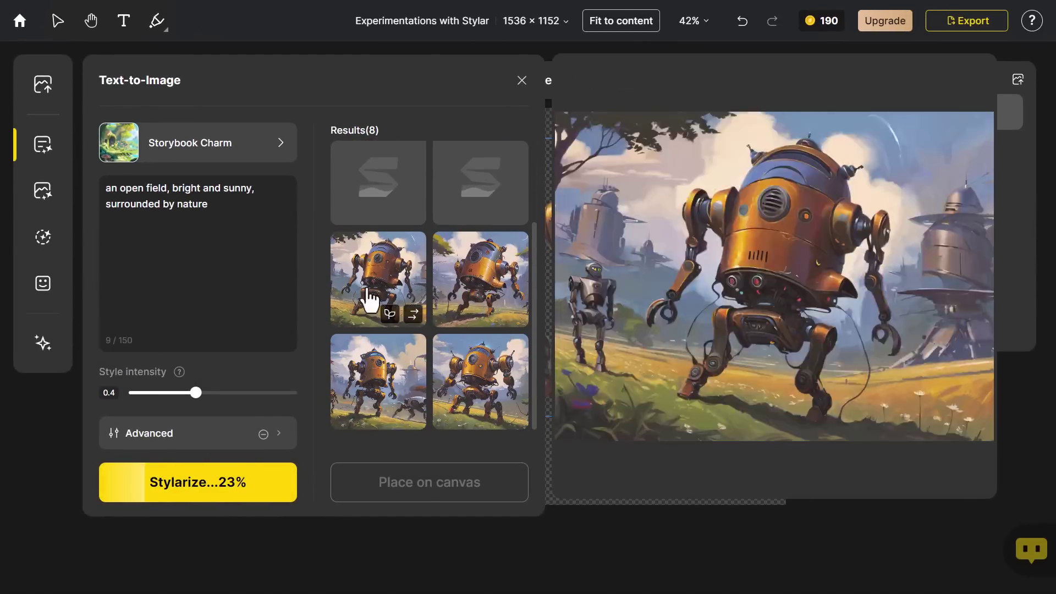
mouse_move(834, 23)
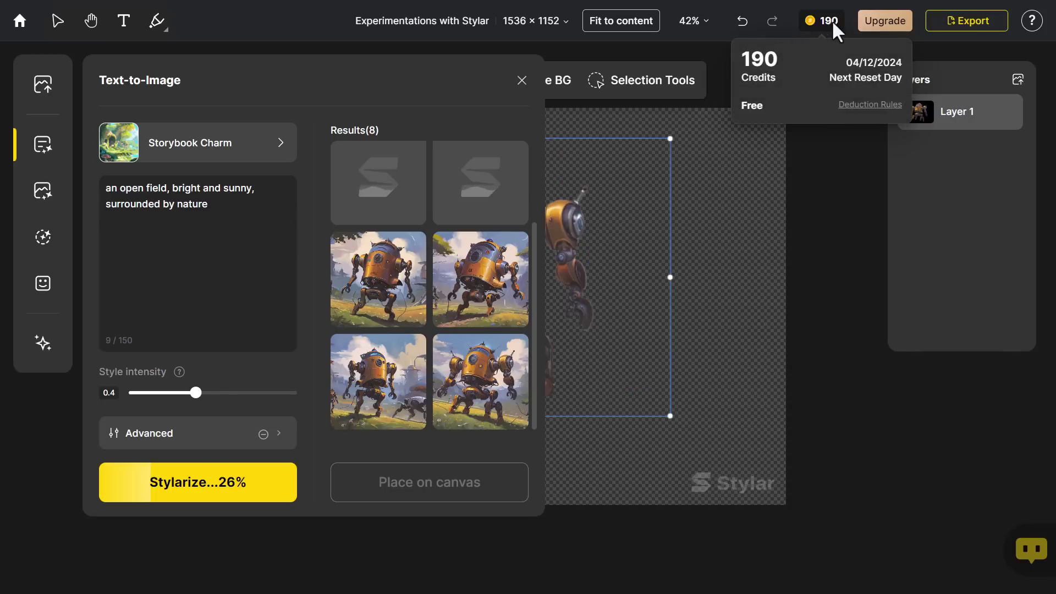
scroll(445, 308, up, 2)
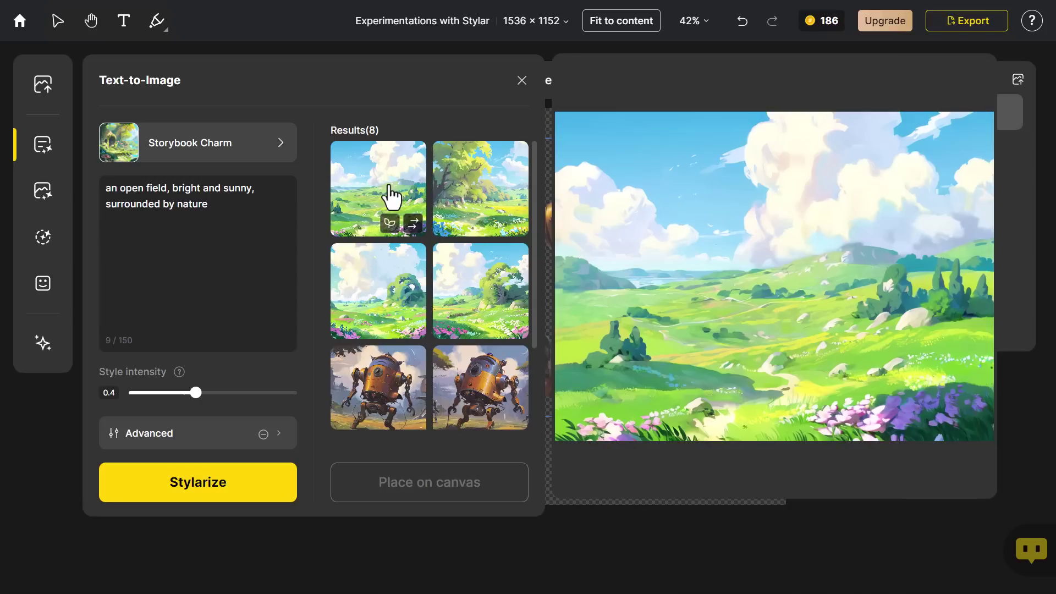
click(414, 328)
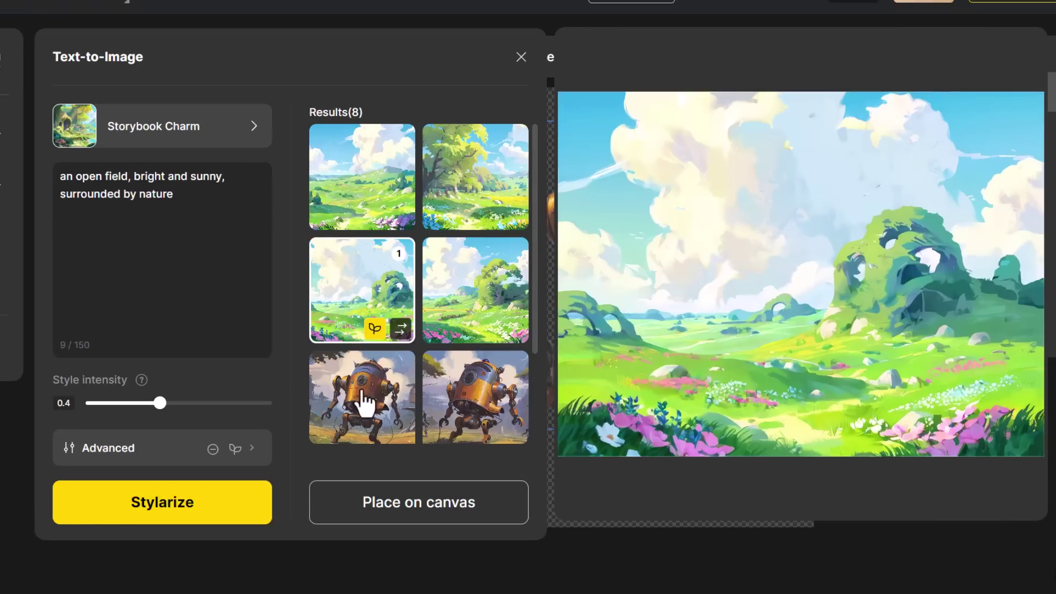
click(467, 488)
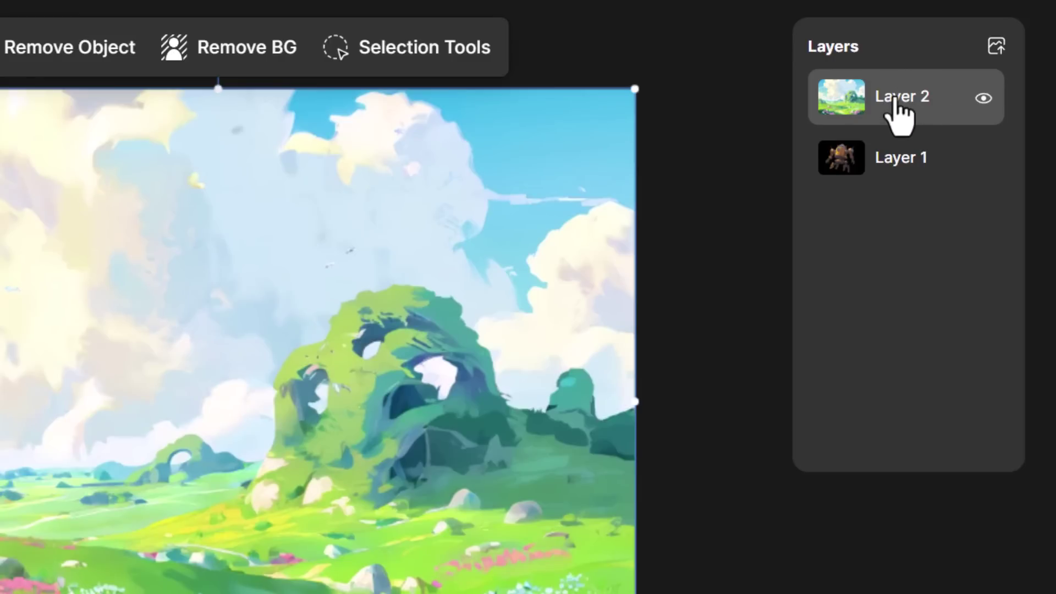
Move the landscape layer behind the robot layer and shift the robot lower so it stands on the meadow.
drag(909, 113, 919, 176)
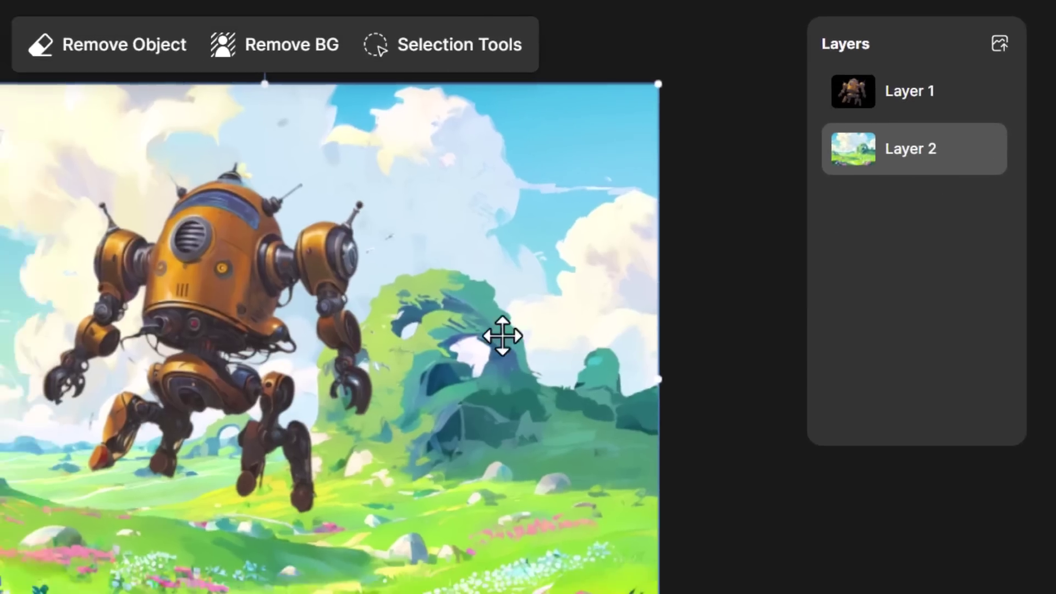
click(151, 312)
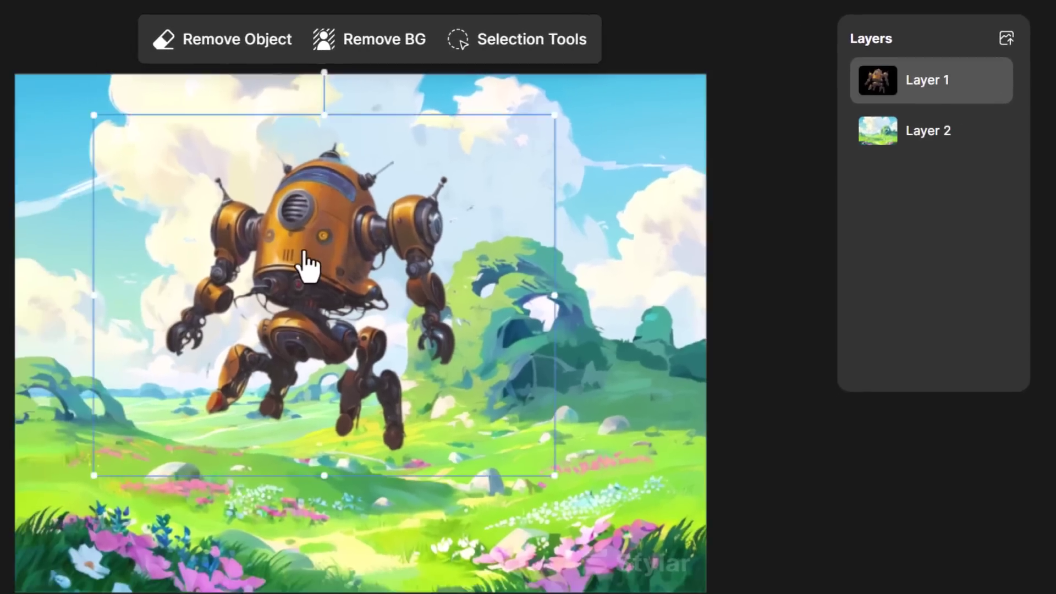
drag(307, 264, 382, 301)
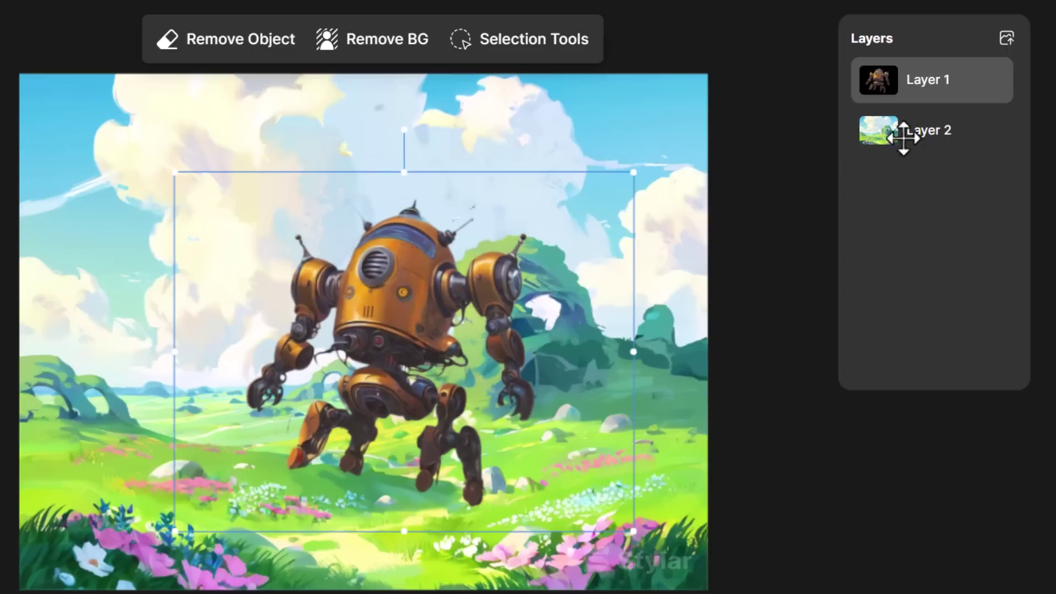
Hide and show the landscape layer again, and select the landscape and the robot in turn on the canvas.
click(995, 132)
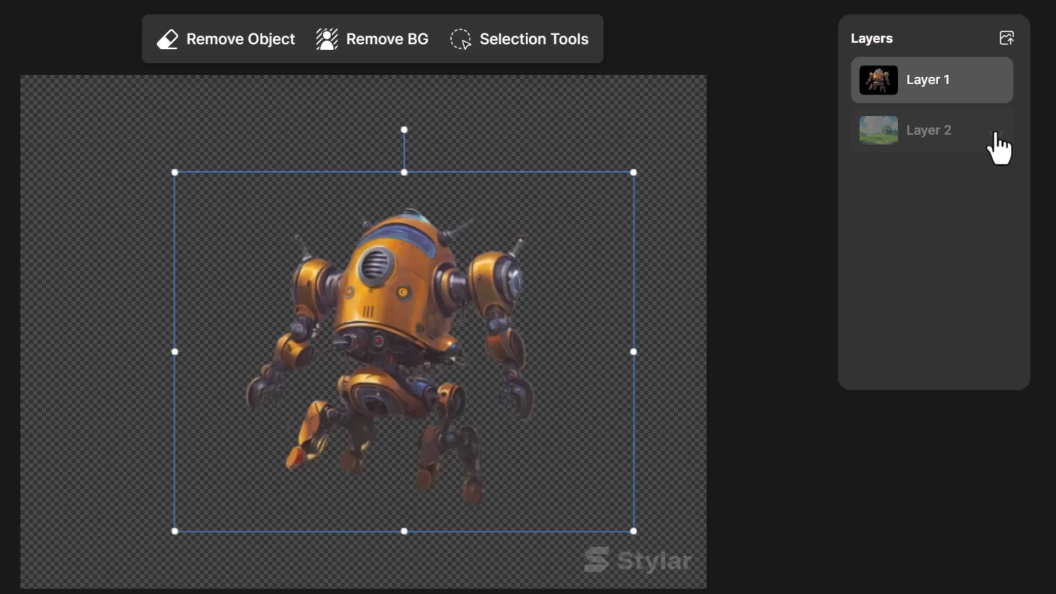
click(996, 135)
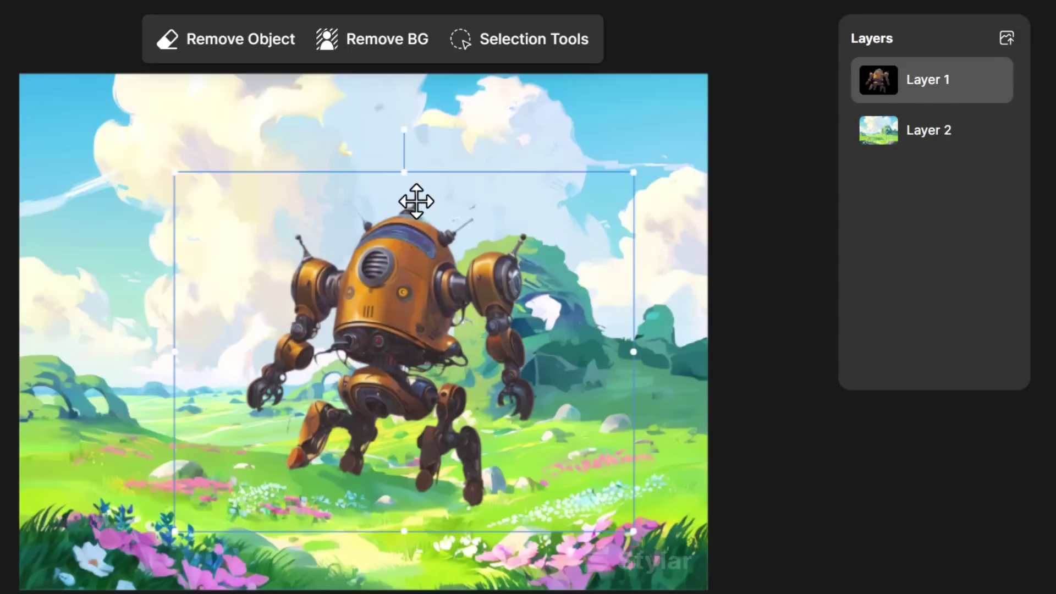
click(595, 135)
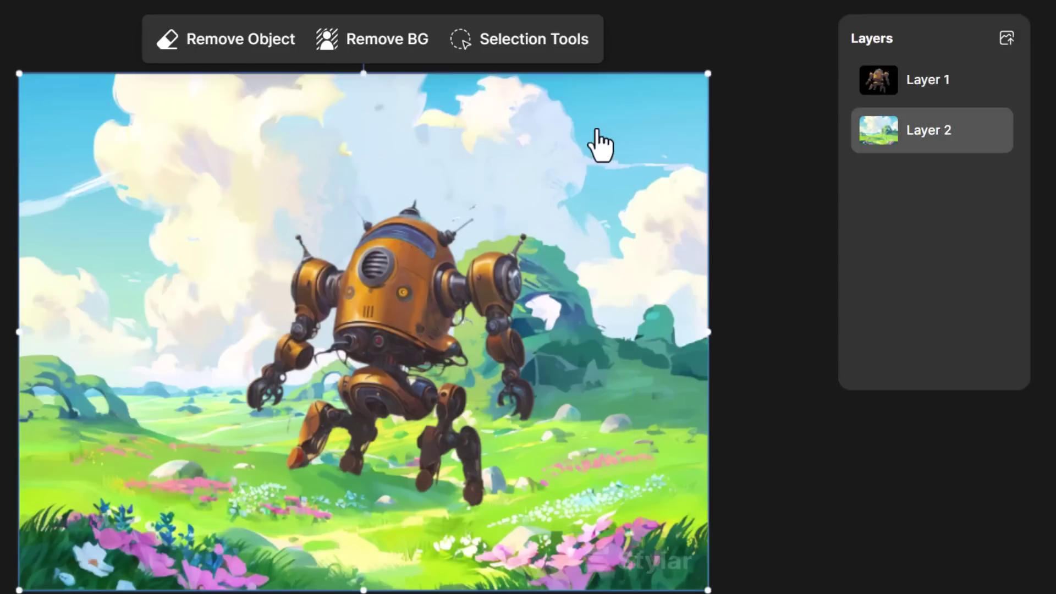
click(367, 301)
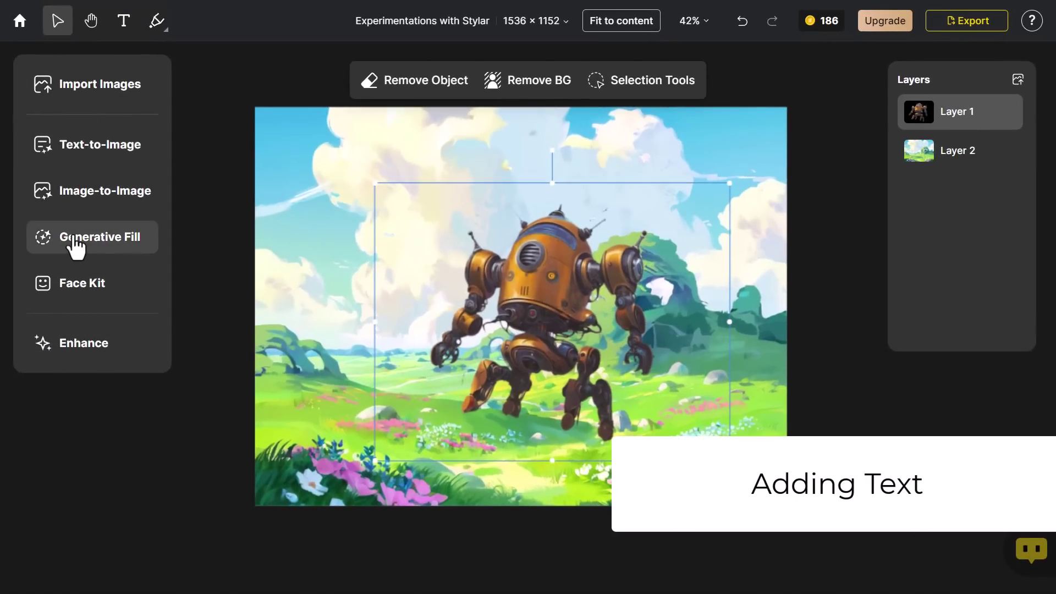
Add a text layer in the sky above the robot reading "Tech Vs Nature".
click(123, 23)
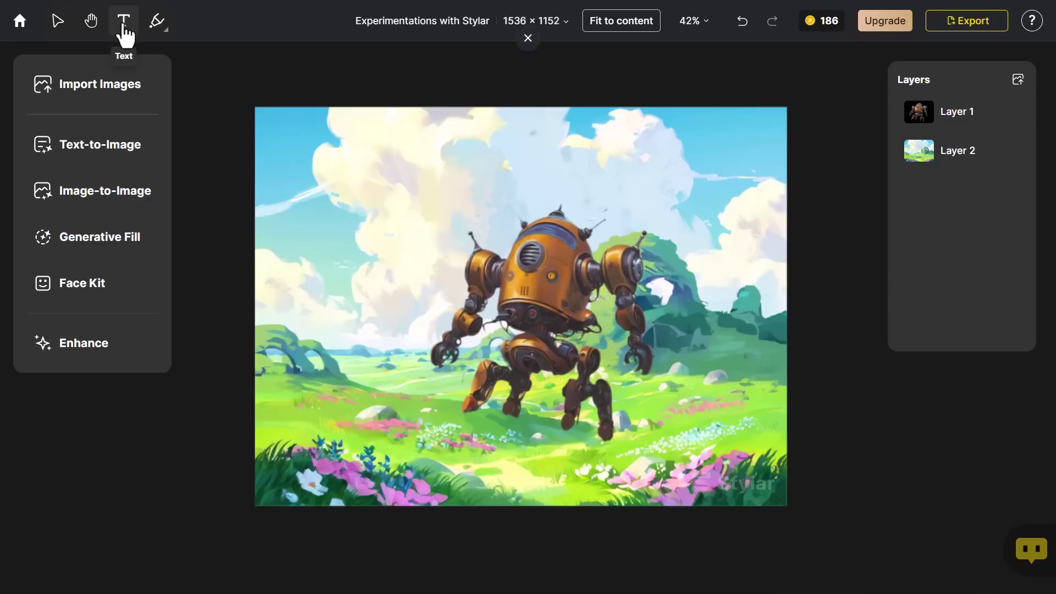
click(285, 155)
click(383, 188)
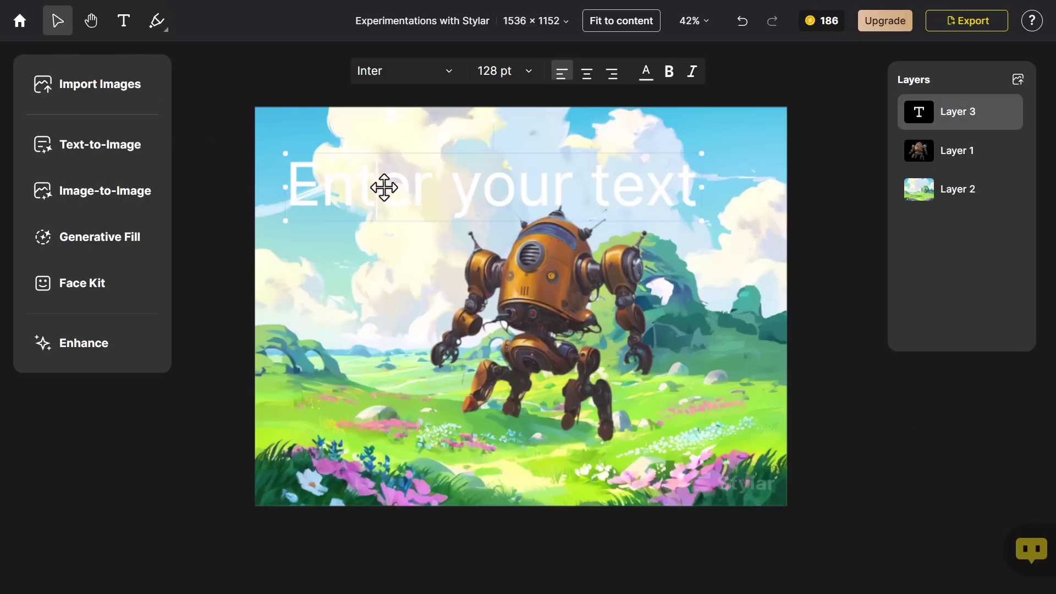
key(ctrl+a)
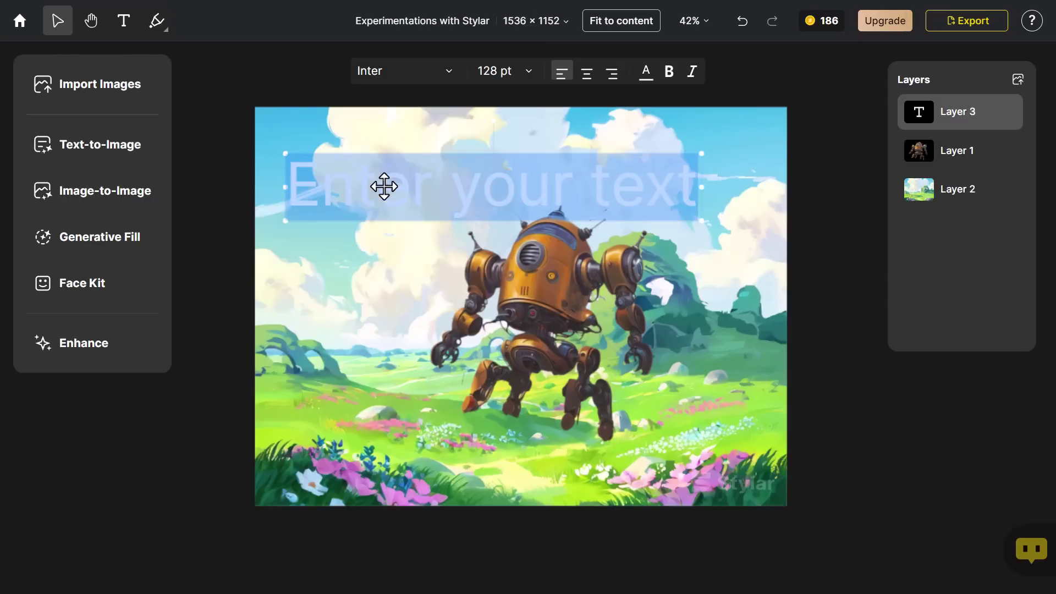
text(Tech Vs Nature)
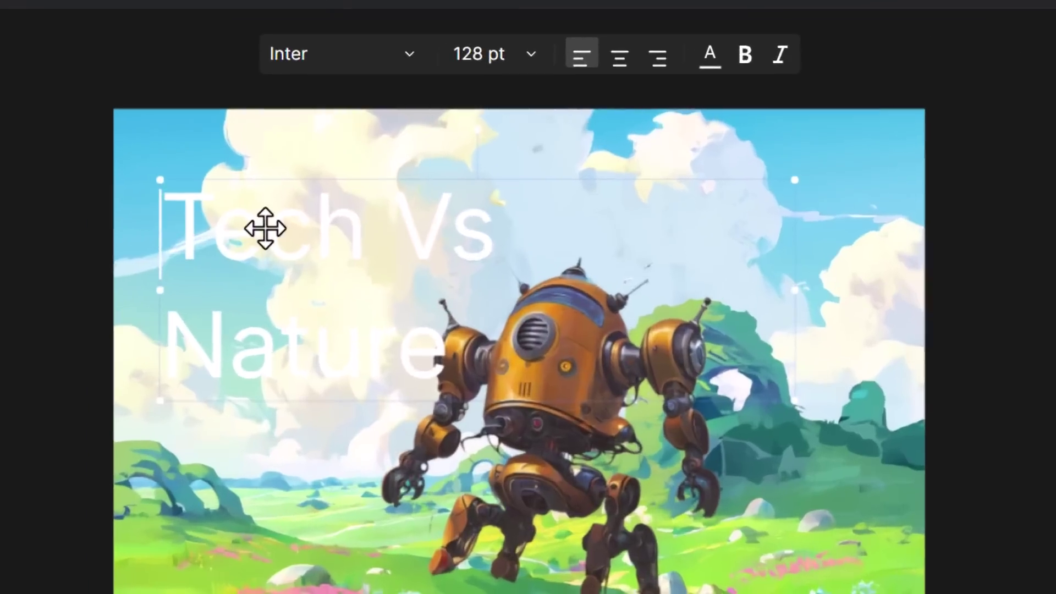
Select the whole title and set its text colour to black, trying red in between.
key(ctrl+a)
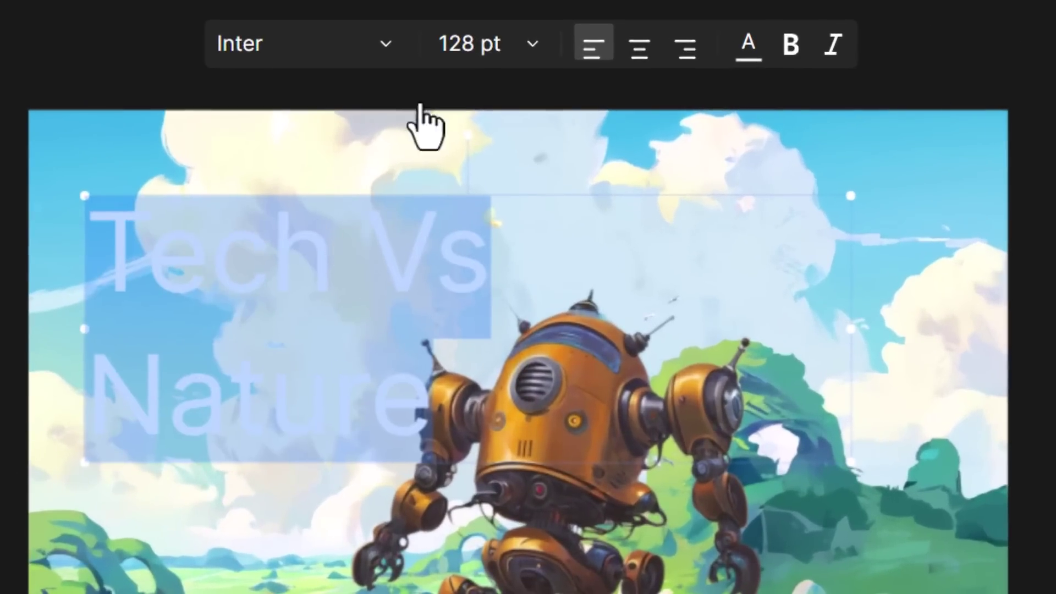
click(749, 47)
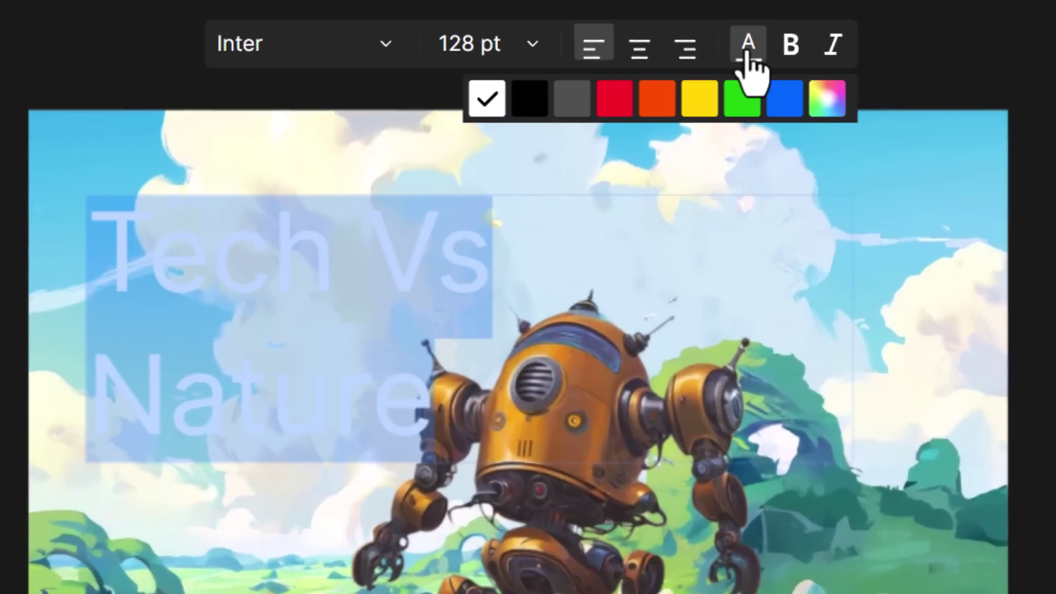
click(531, 105)
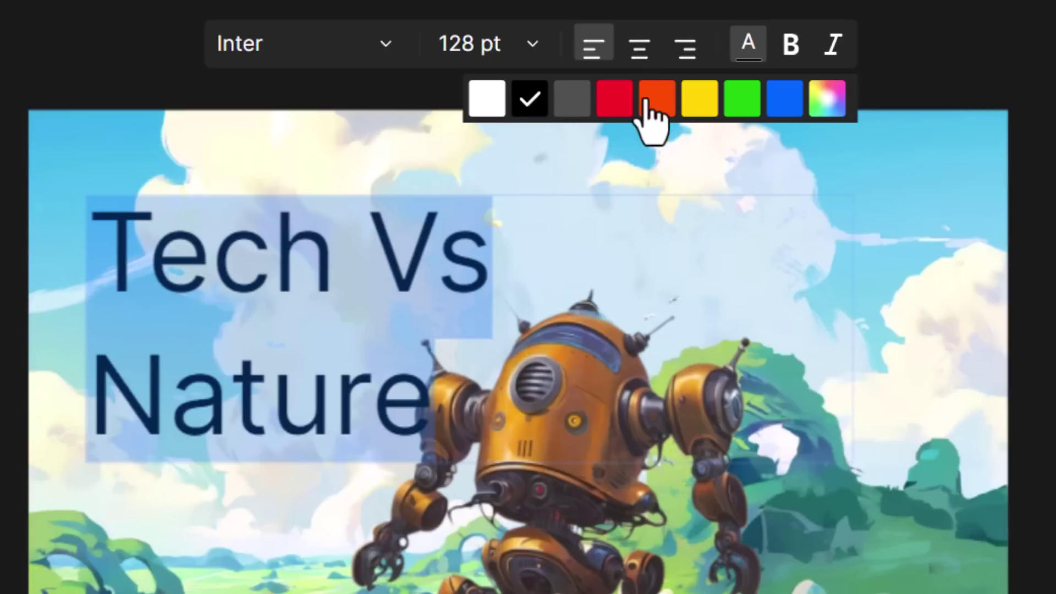
click(616, 100)
click(532, 101)
Browse the available fonts and set the title's font to Bebas Neue.
click(398, 57)
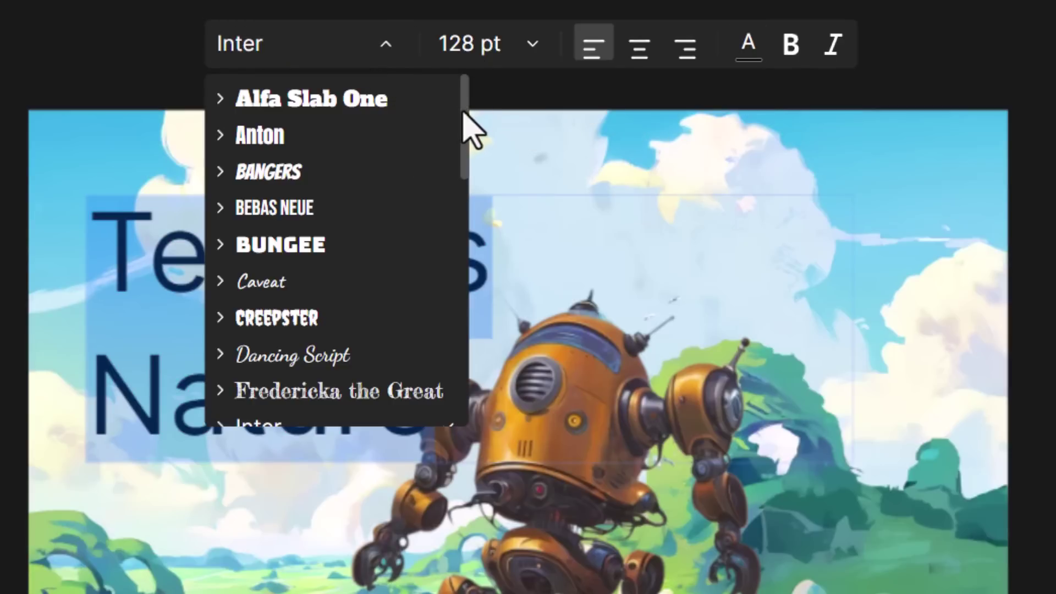
drag(465, 113, 458, 281)
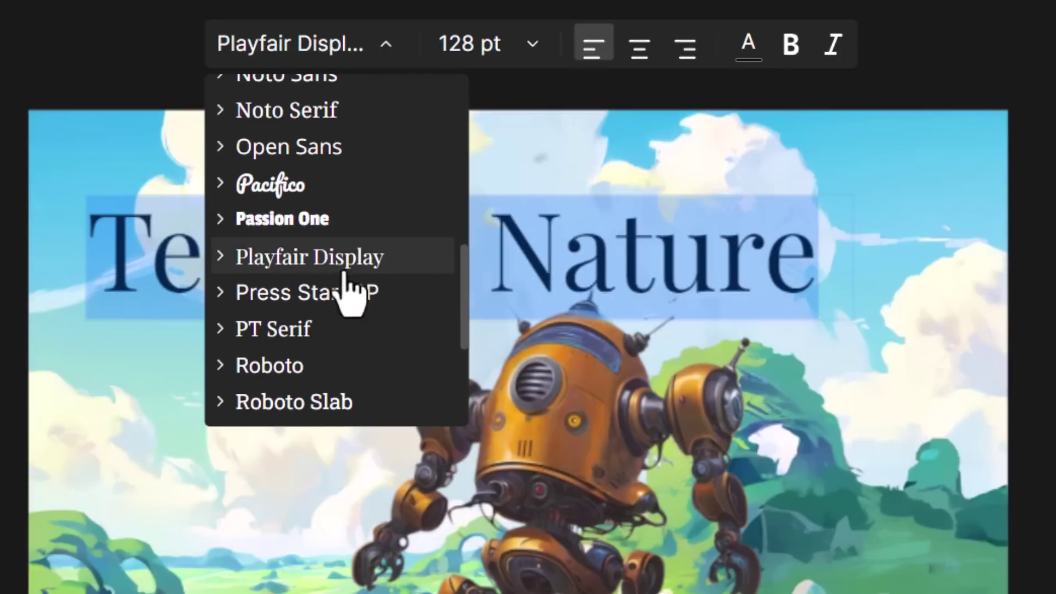
scroll(349, 291, down, 5)
scroll(350, 301, up, 10)
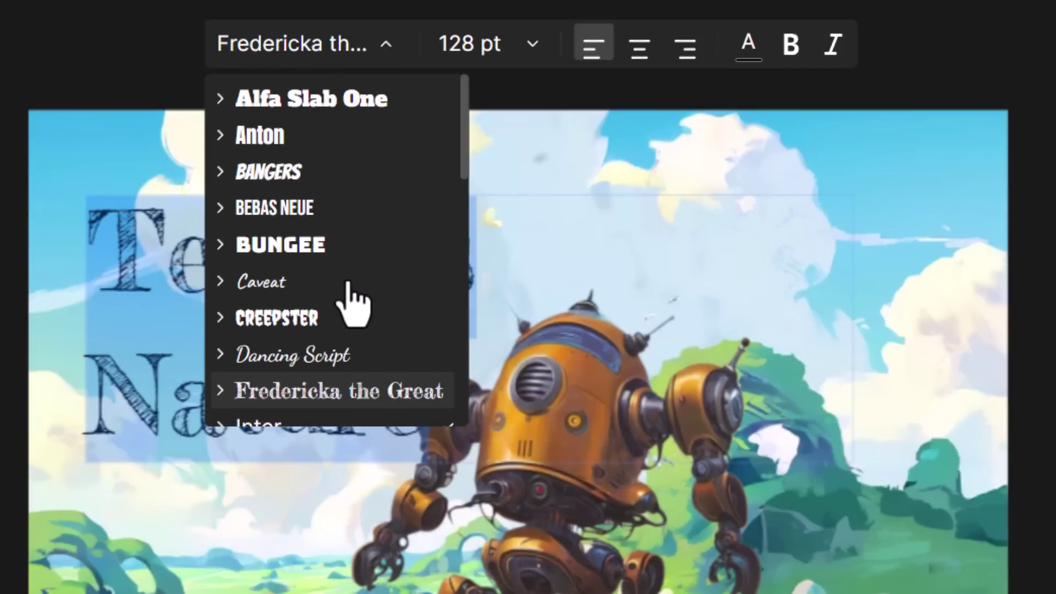
click(302, 215)
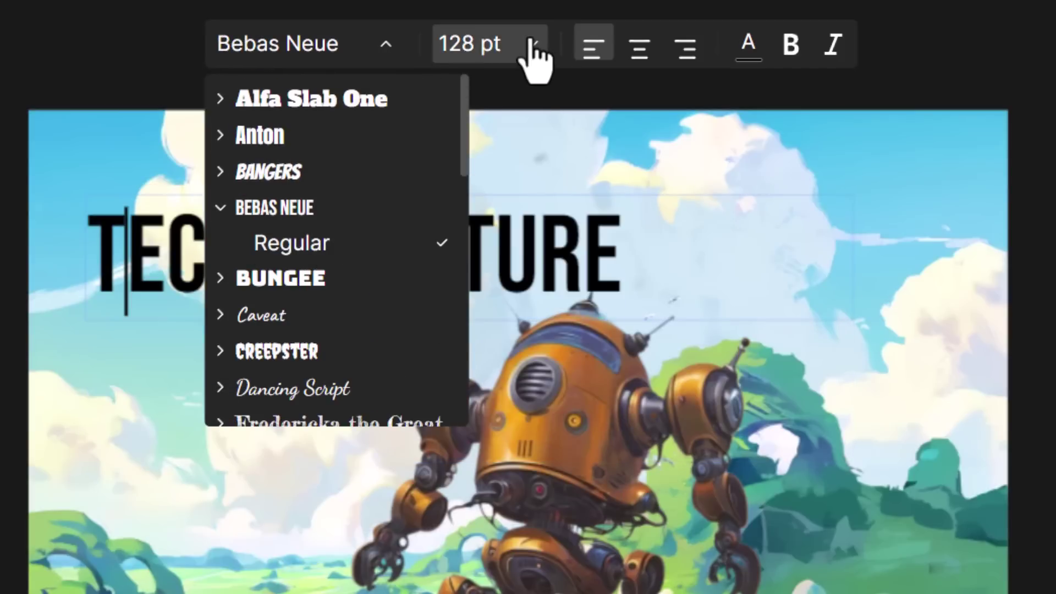
Try the title at 96 pt, and settle on a font size of 140 pt.
click(528, 44)
click(448, 317)
drag(118, 251, 90, 251)
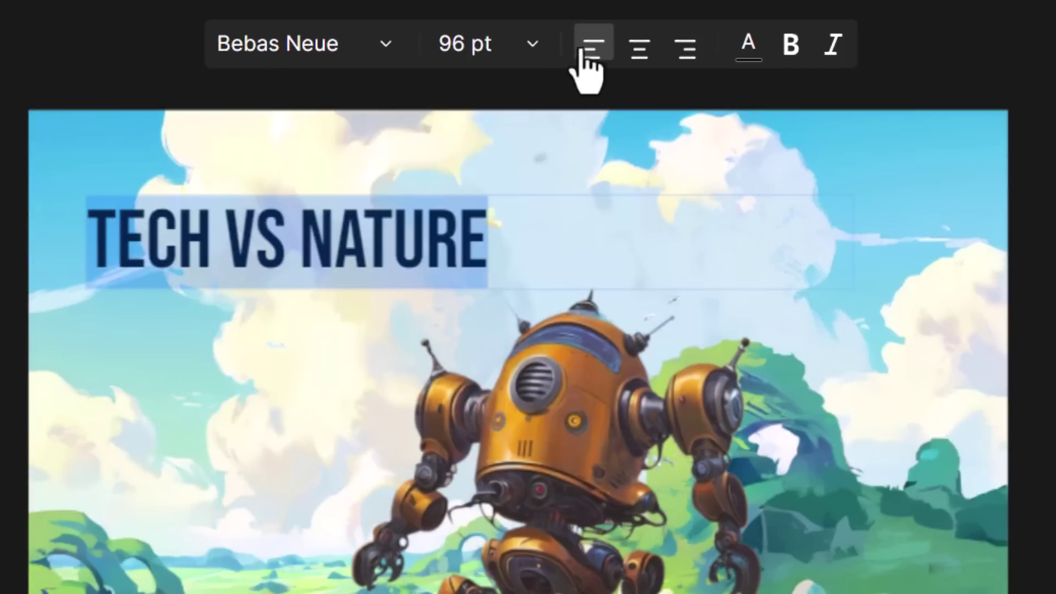
click(532, 44)
click(469, 389)
Centre-align the title and make it bold, trying italic on and off.
click(640, 46)
click(791, 45)
click(669, 253)
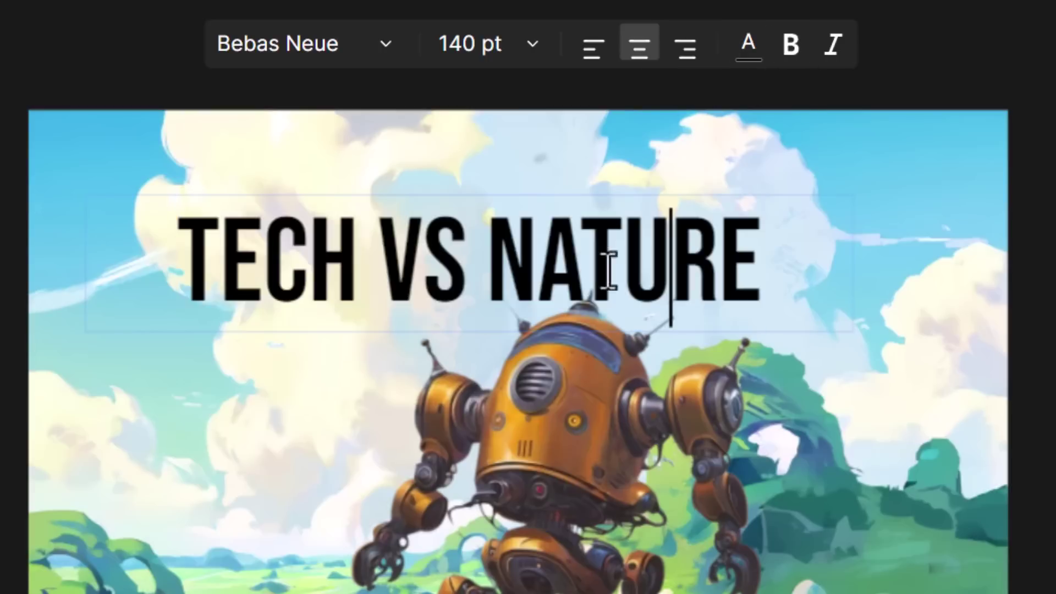
double_click(374, 257)
click(791, 45)
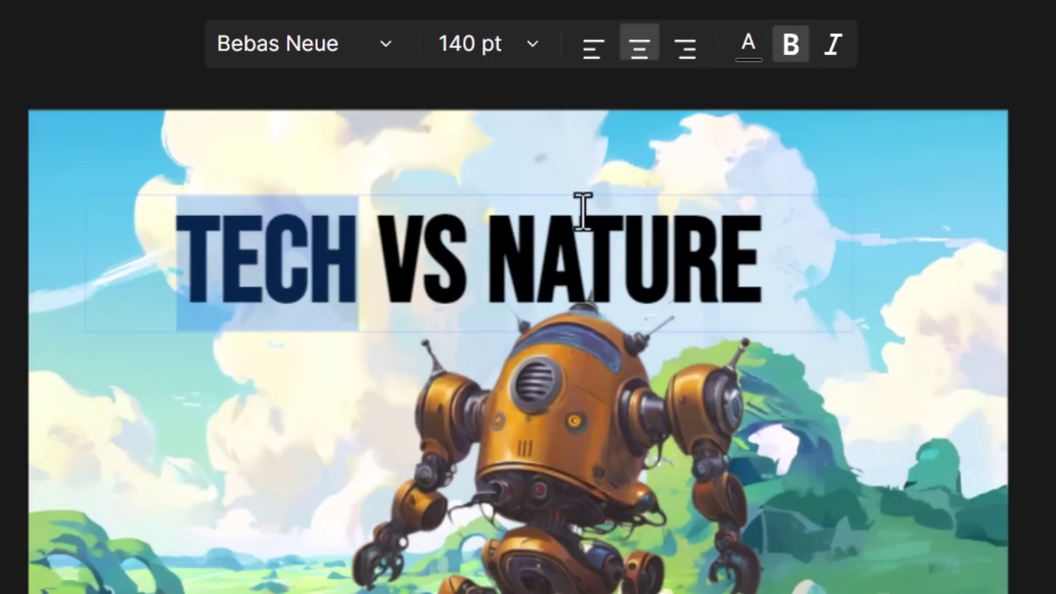
click(486, 259)
click(847, 46)
click(845, 55)
Move the title up in the sky and enlarge it to 200.5 pt so it spans most of the canvas width.
drag(379, 264, 378, 215)
drag(840, 270, 782, 278)
drag(799, 198, 605, 187)
drag(674, 261, 931, 371)
Try yellow and red as the title's text colour, set it back to black and deselect the title.
double_click(688, 217)
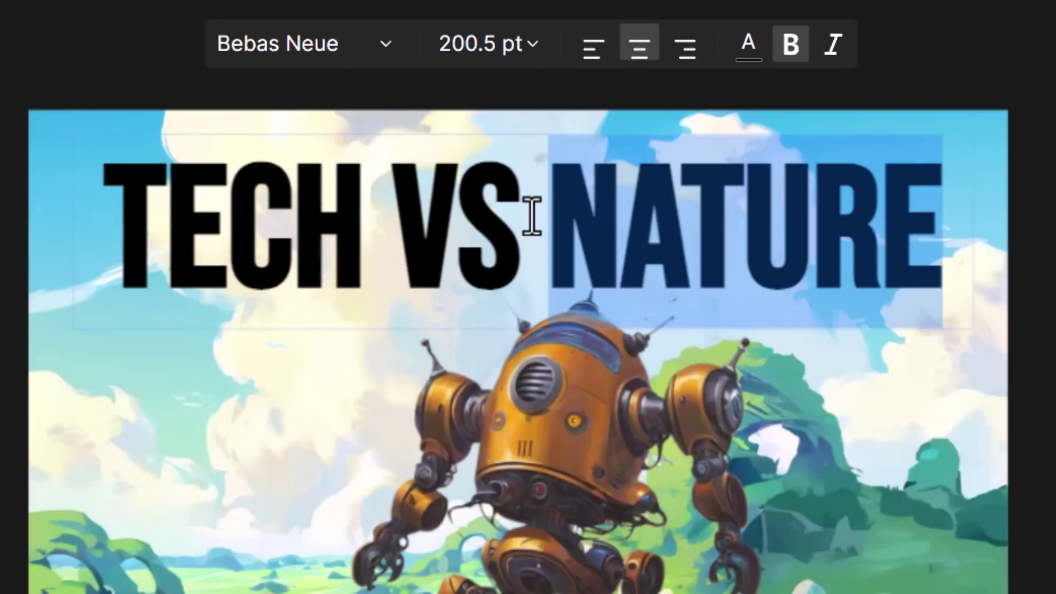
click(740, 59)
click(698, 104)
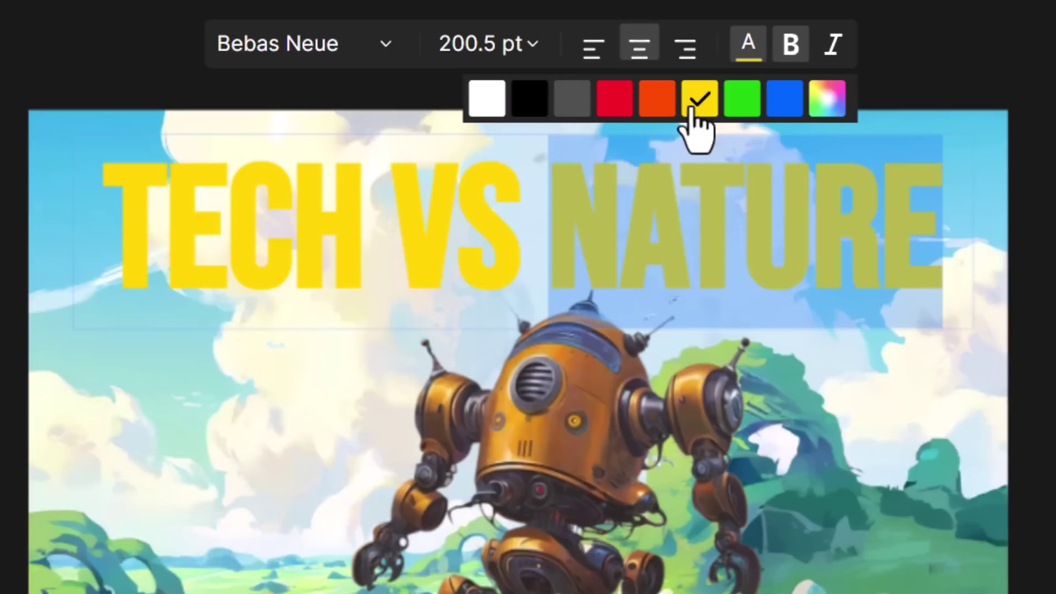
click(621, 104)
click(542, 103)
click(378, 308)
click(349, 429)
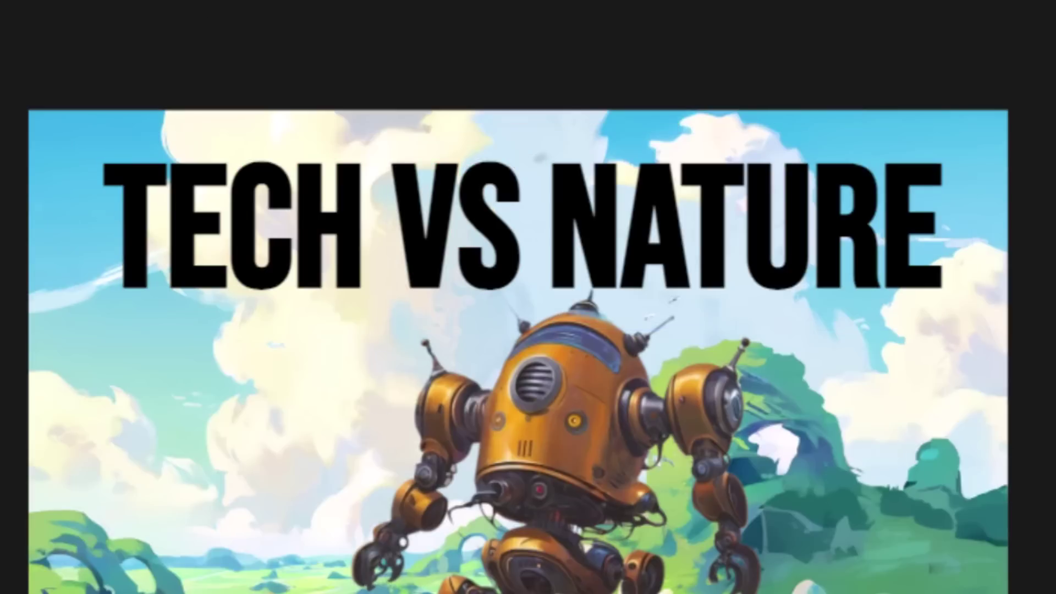
Duplicate the title text layer and place the copy directly below the original title.
click(697, 197)
drag(697, 196, 689, 192)
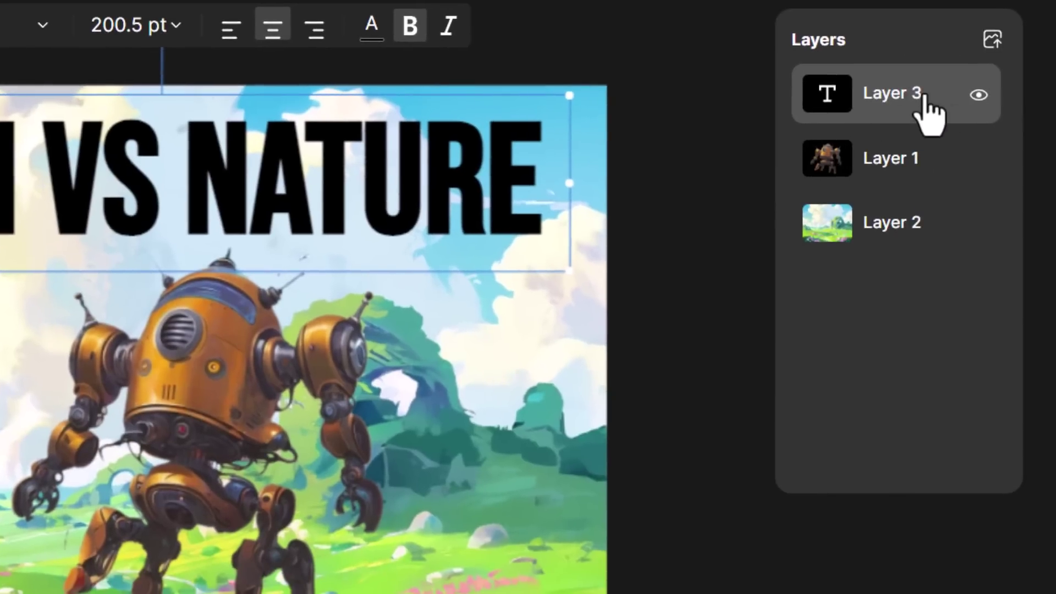
right_click(893, 99)
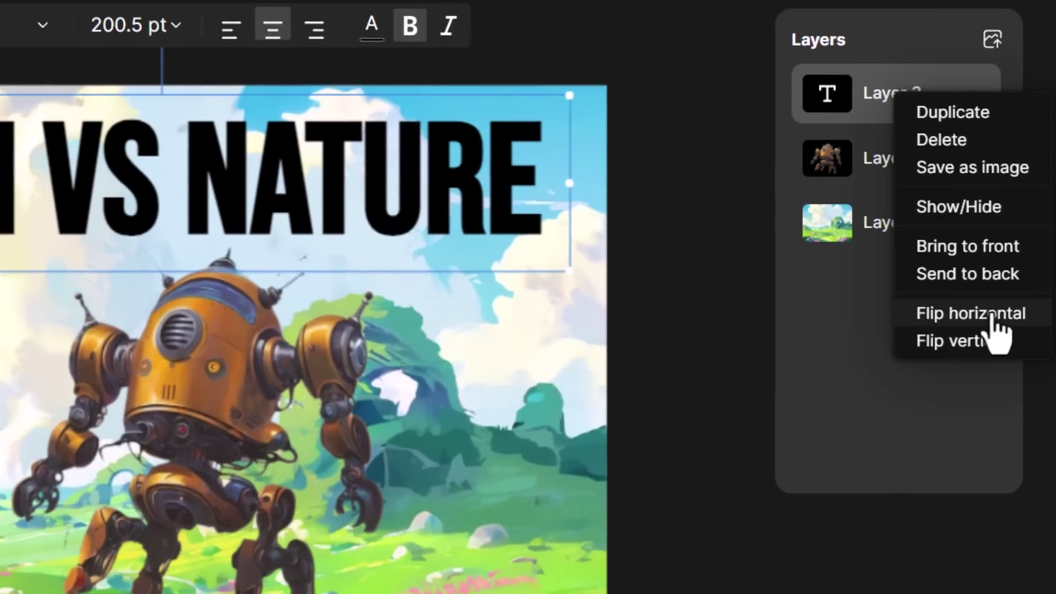
click(953, 113)
drag(439, 176, 422, 265)
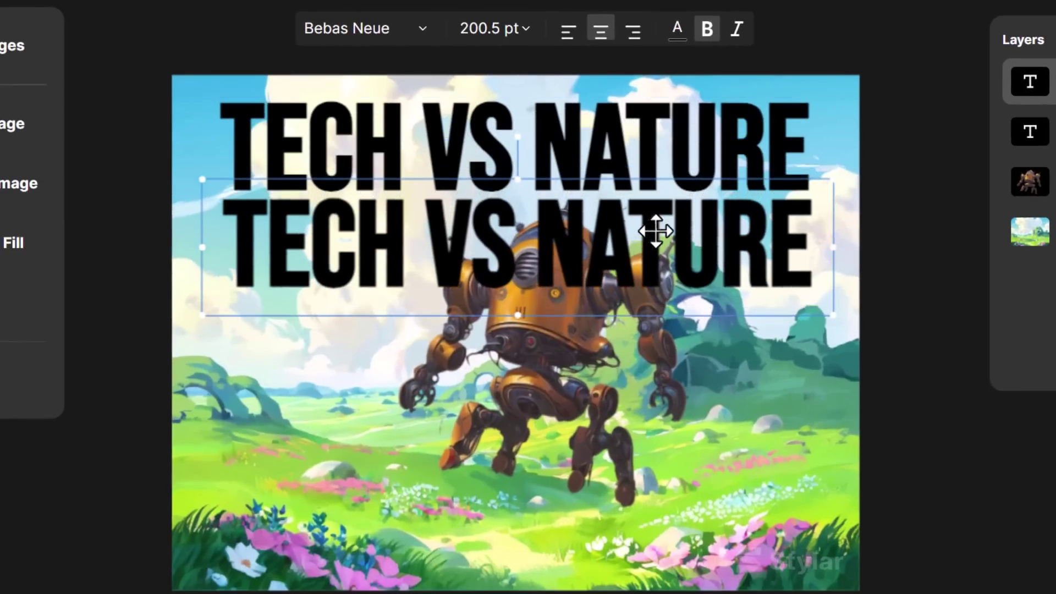
Replace the duplicated text with "2024" and colour it red.
double_click(446, 267)
text(2024)
drag(594, 269, 411, 260)
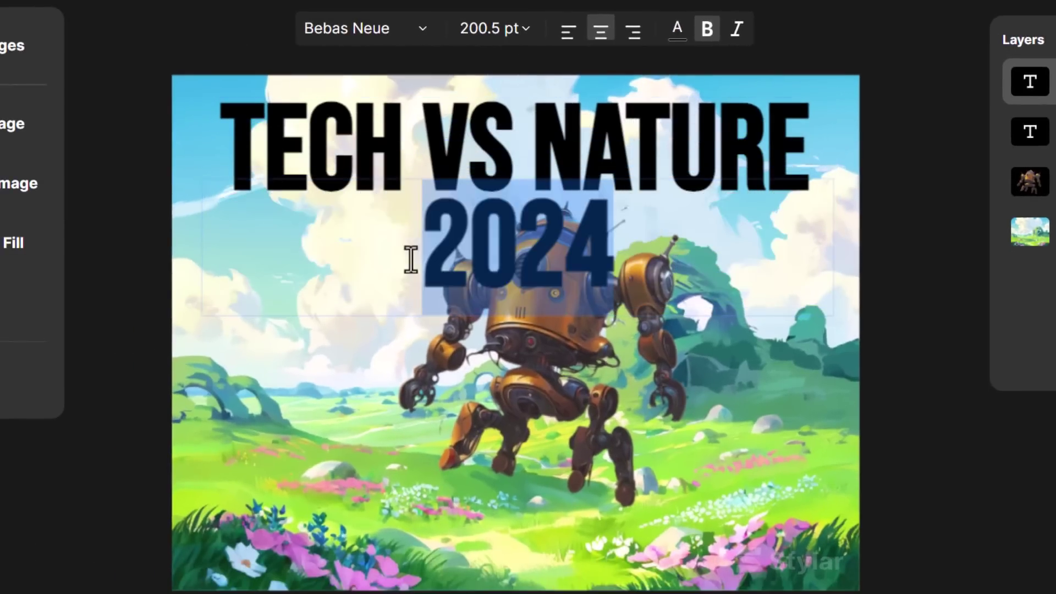
click(680, 44)
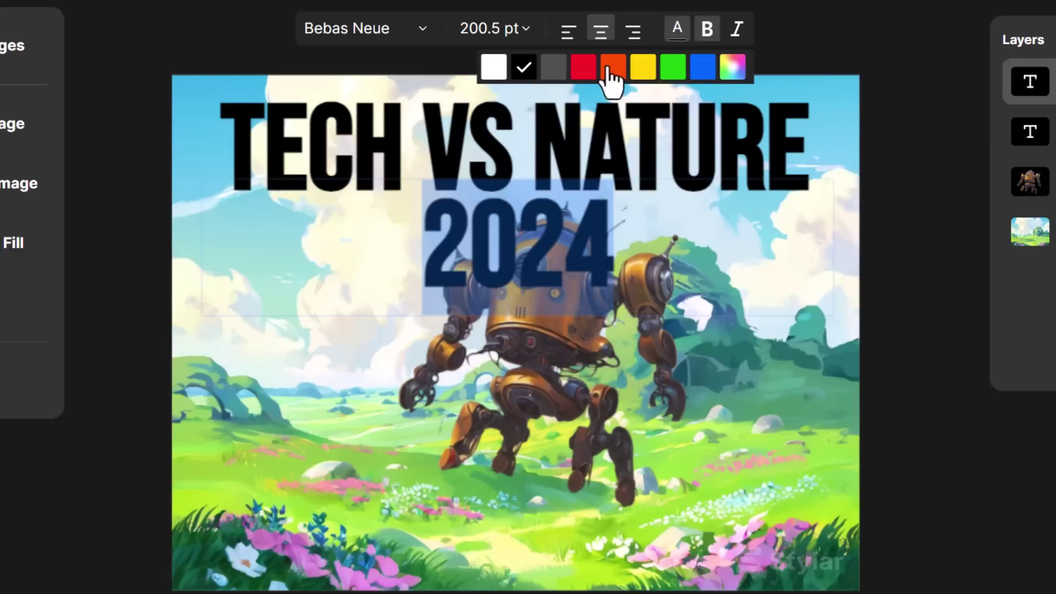
click(583, 67)
Narrow the 2024 text box and scale it down to 112.1 pt beneath the start of the title.
drag(832, 247, 440, 248)
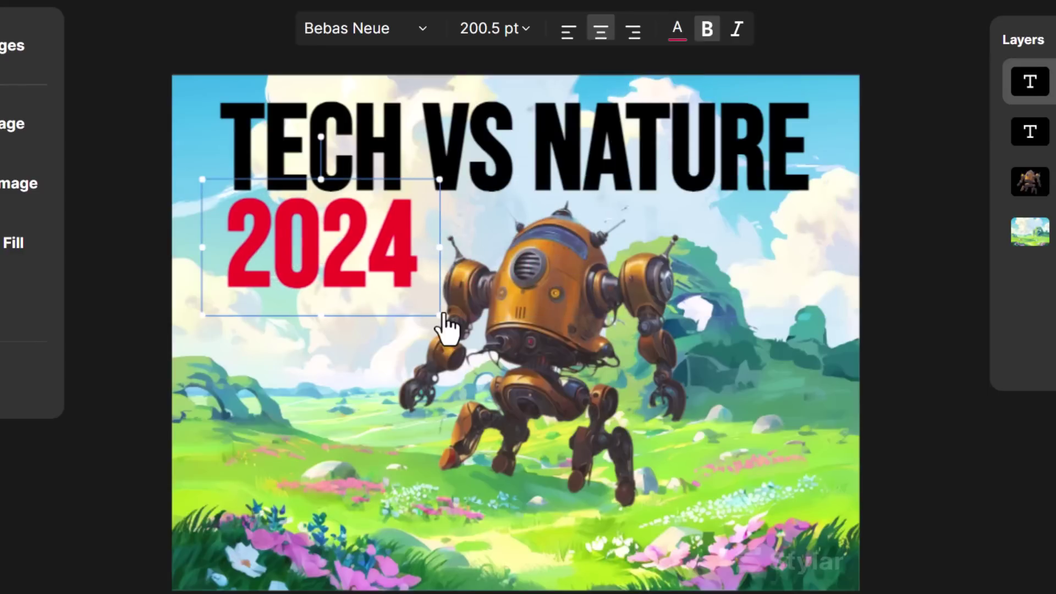
drag(439, 313, 343, 239)
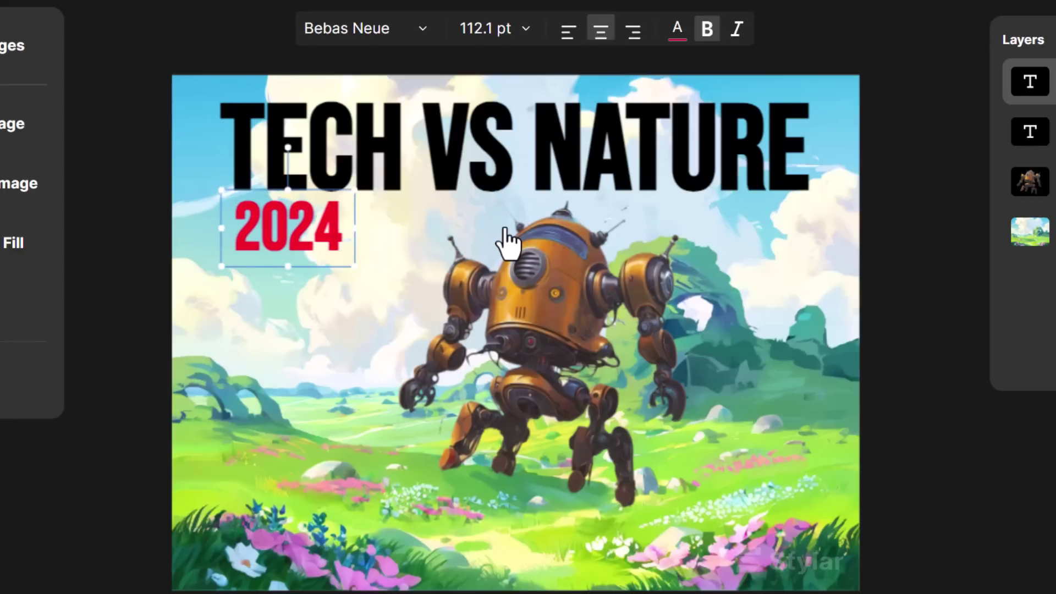
Flip the robot layer horizontally and shift the robot left and slightly down on the meadow.
click(528, 328)
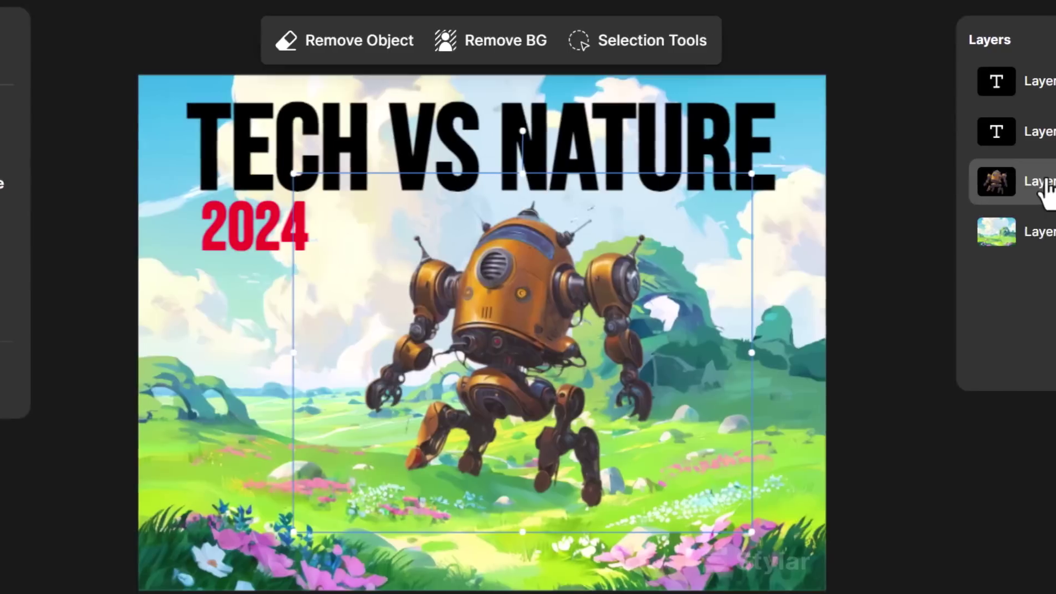
right_click(1047, 182)
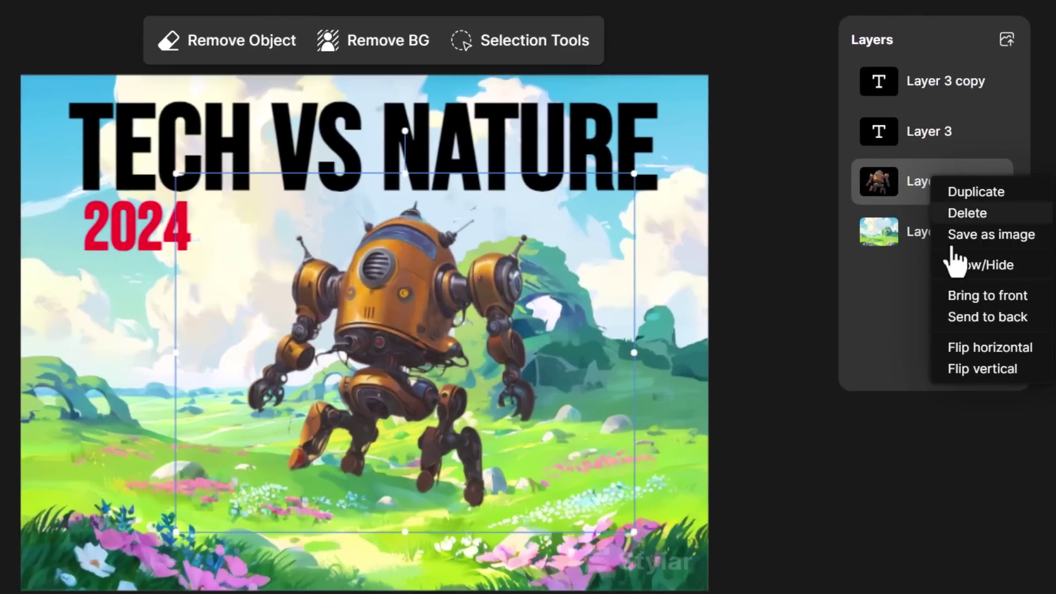
click(984, 347)
drag(458, 322, 379, 341)
Flip the robot layer back horizontally and shift the robot slightly right and up.
right_click(914, 189)
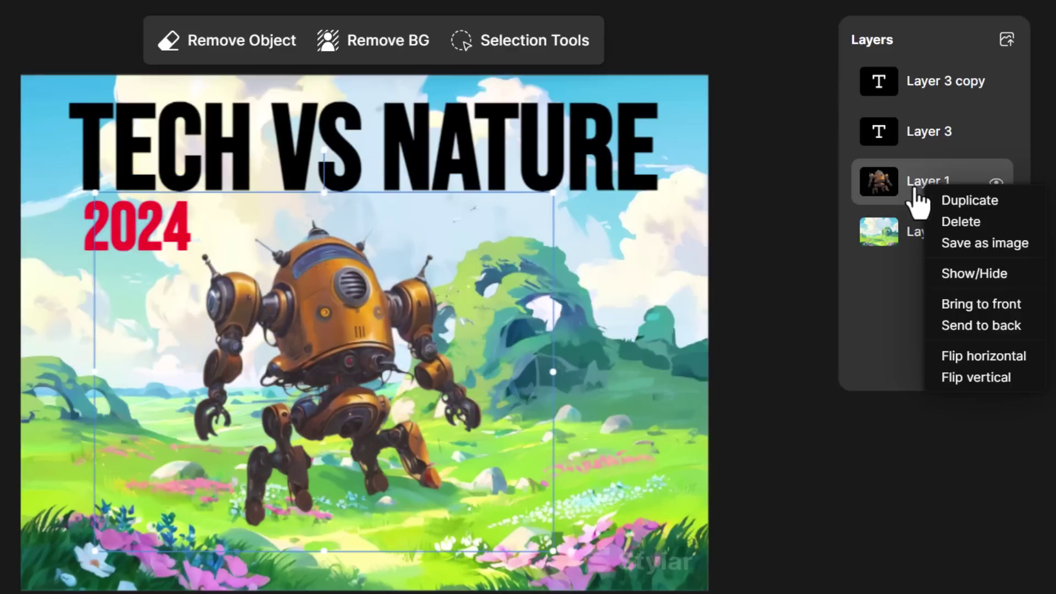
click(955, 356)
drag(405, 308, 454, 297)
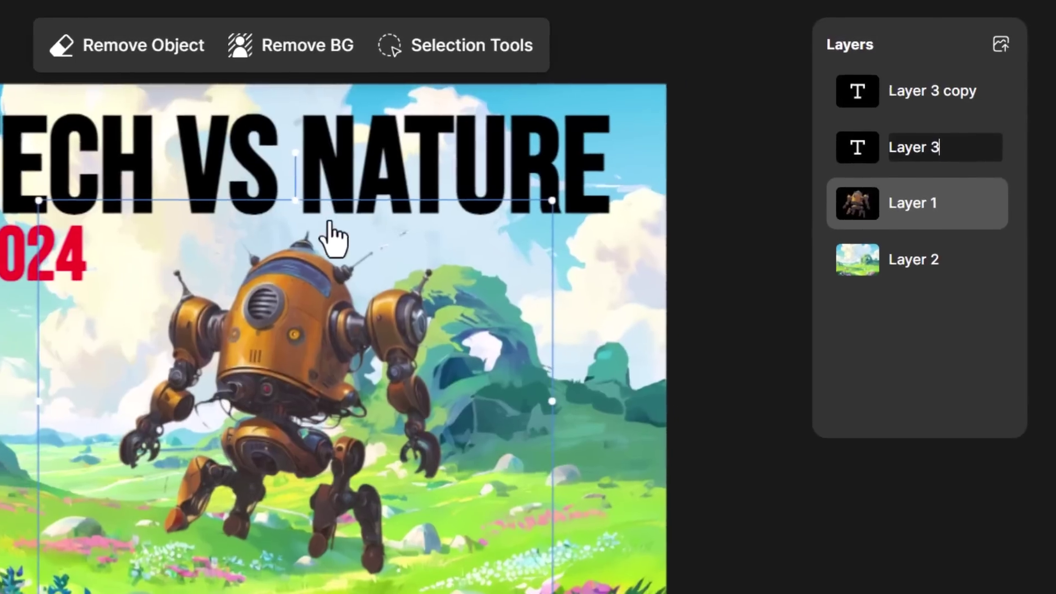
Rename the robot layer to "Robot" and append "Nature" to the landscape layer's name.
click(409, 142)
click(306, 368)
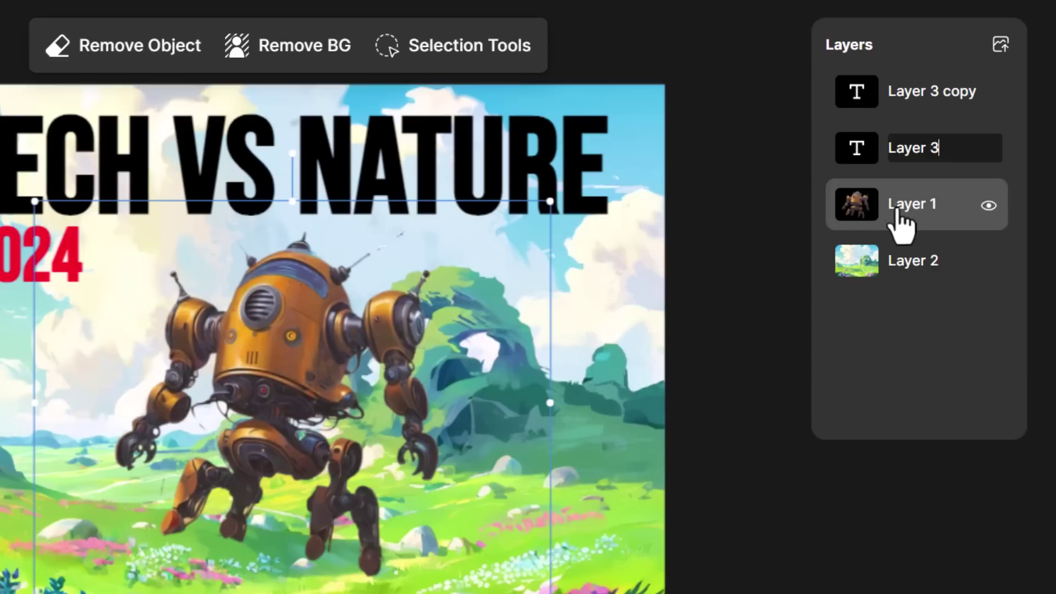
double_click(931, 205)
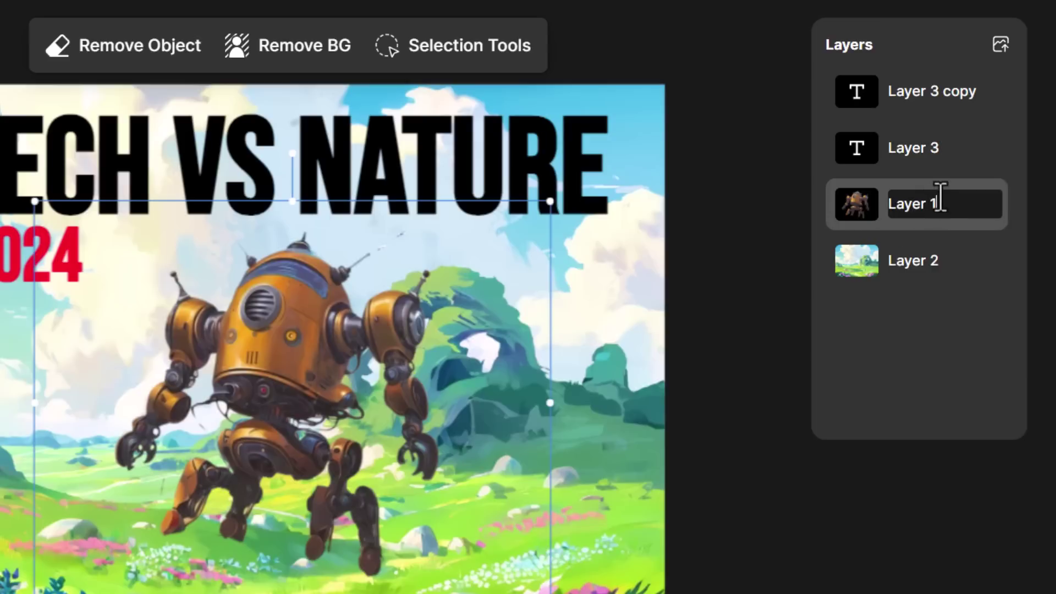
key(ctrl+a)
text(Robot)
key(Return)
double_click(852, 266)
text(Nature)
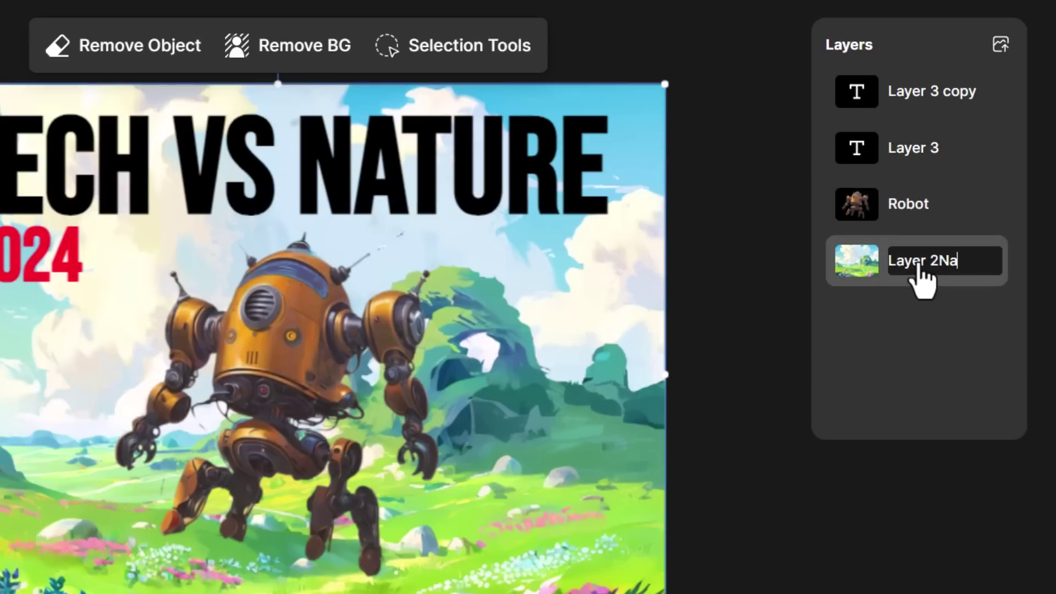
Name the title text layer "Tech Vs Nature" and the year text layer "2024".
double_click(901, 157)
text(Tech Vs Nature)
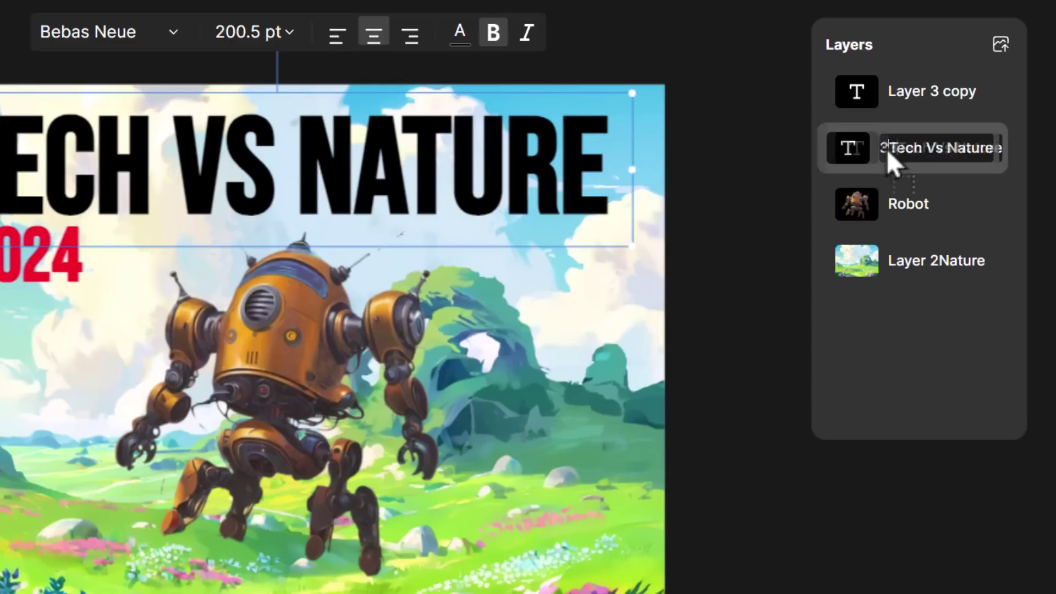
drag(889, 152, 919, 147)
key(BackSpace)
double_click(923, 105)
text(2024)
key(Return)
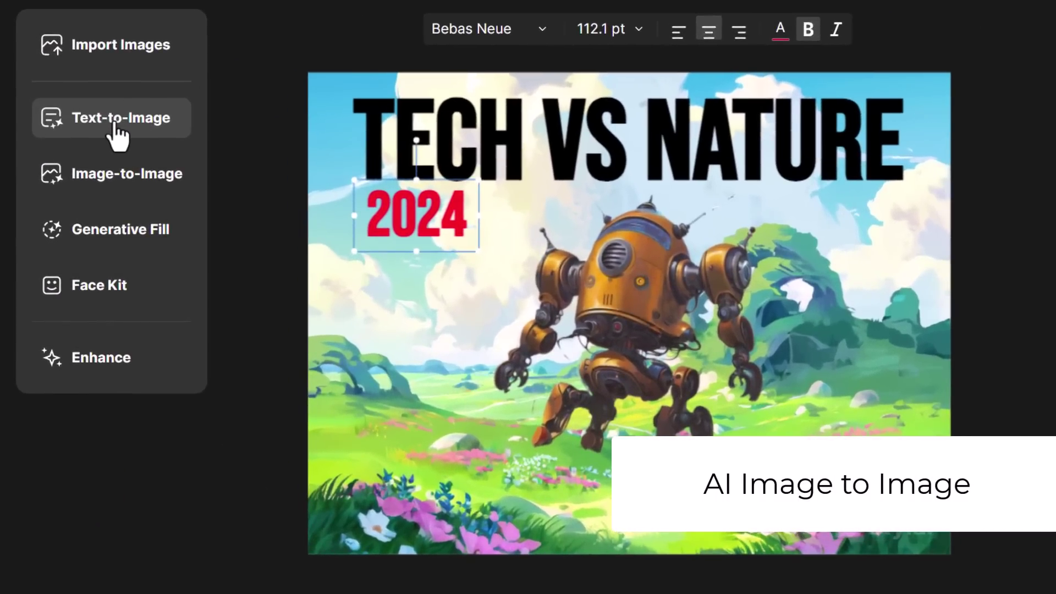
Start an Image-to-Image restyle of the canvas and choose the Rubber Hose Classic style.
click(140, 182)
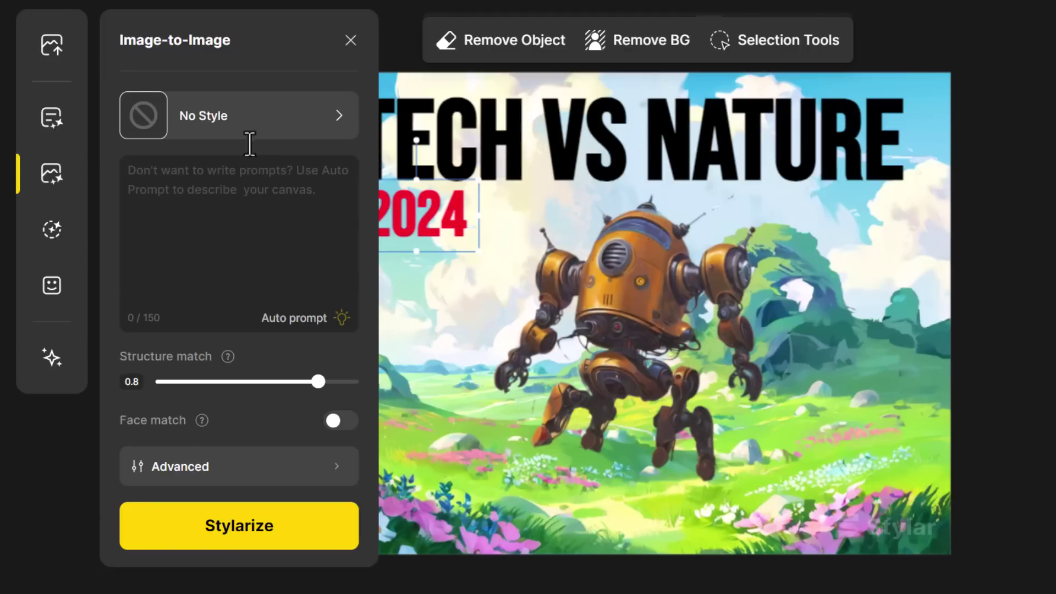
click(282, 128)
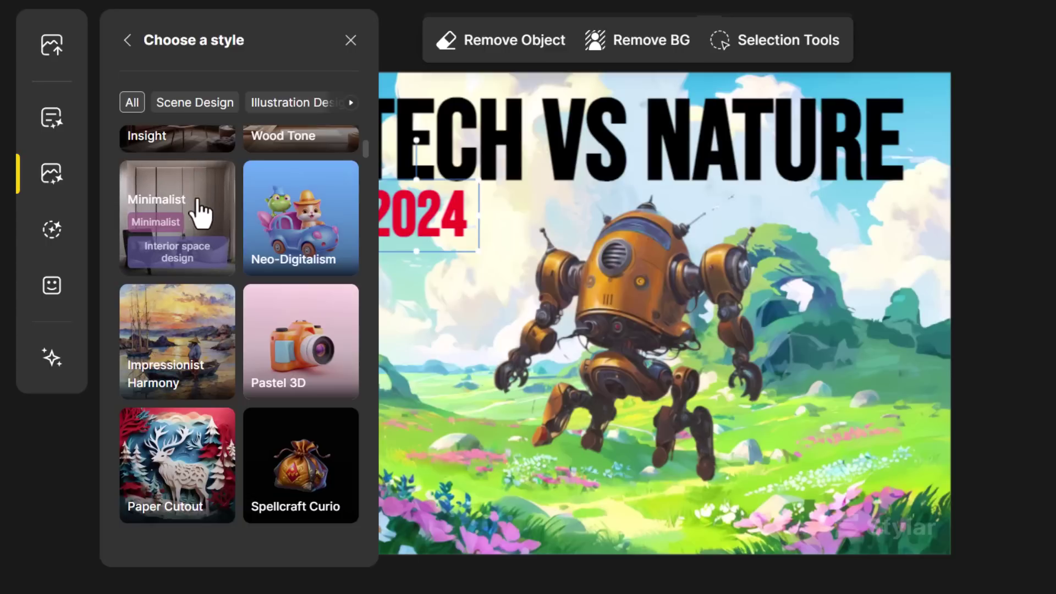
scroll(208, 233, down, 10)
scroll(212, 219, down, 2)
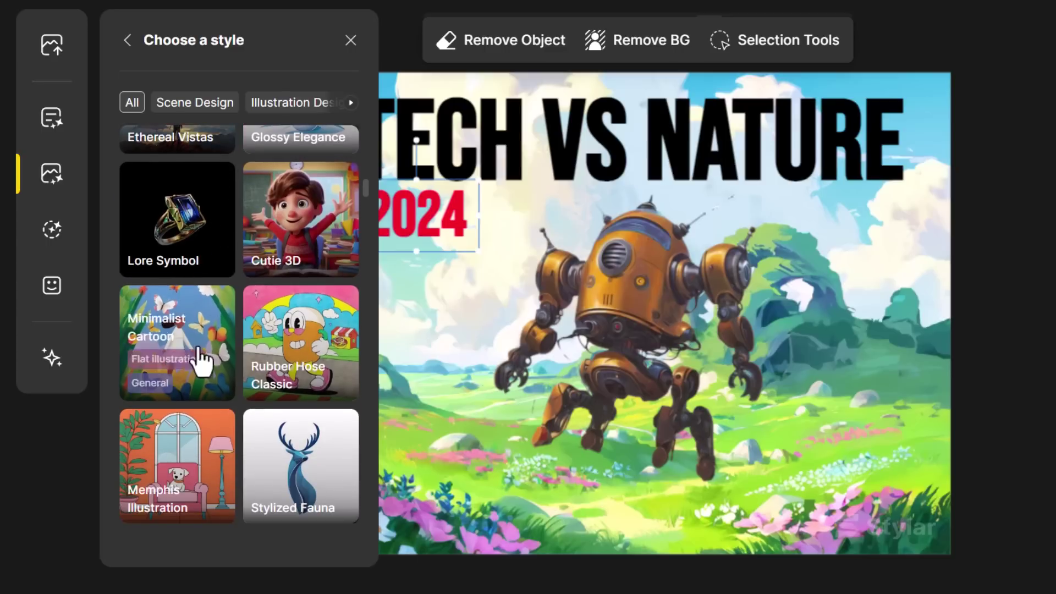
click(308, 355)
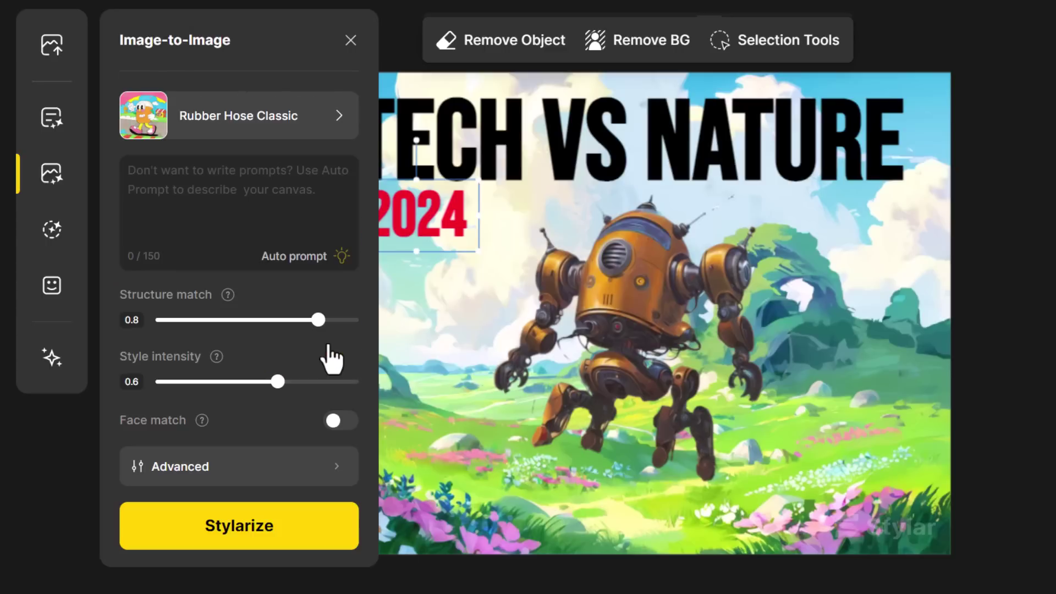
Generate variations from the prompt "a robot in nature" with structure match 0.9 and style intensity 0.7.
click(269, 188)
text(robot in nature)
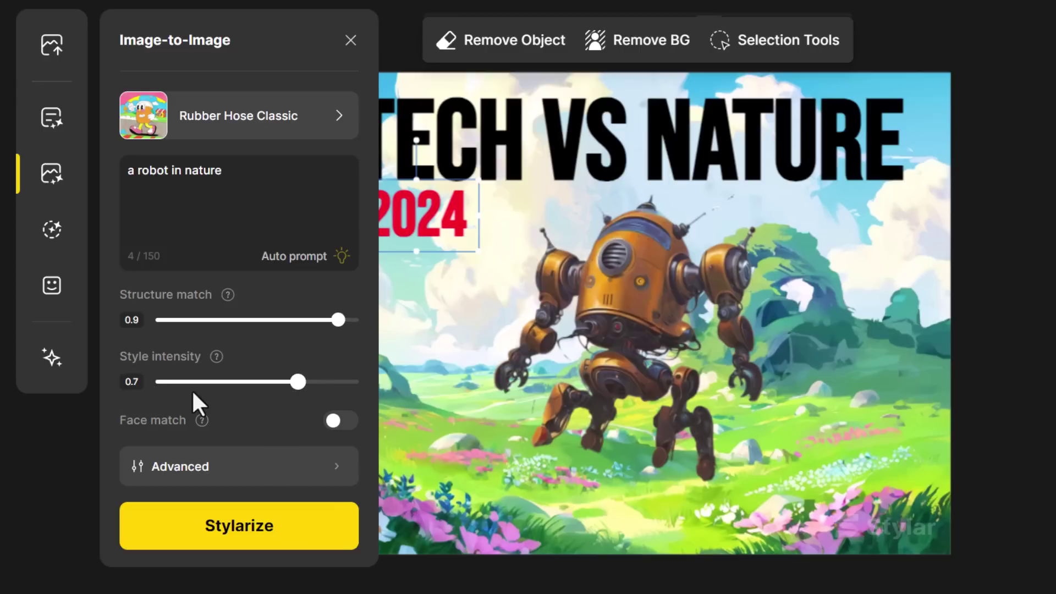
click(323, 470)
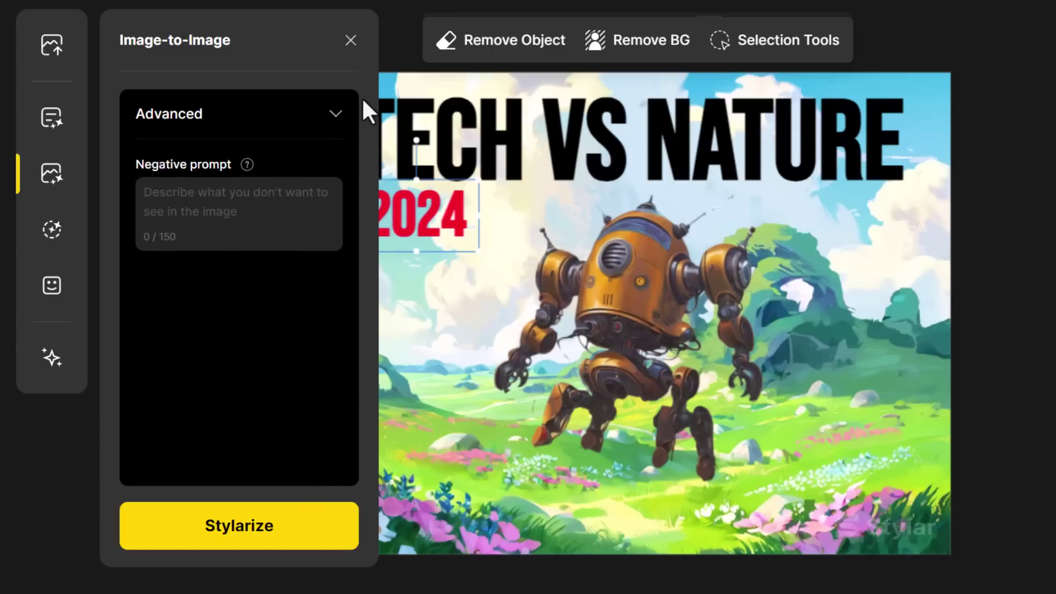
click(331, 122)
click(221, 533)
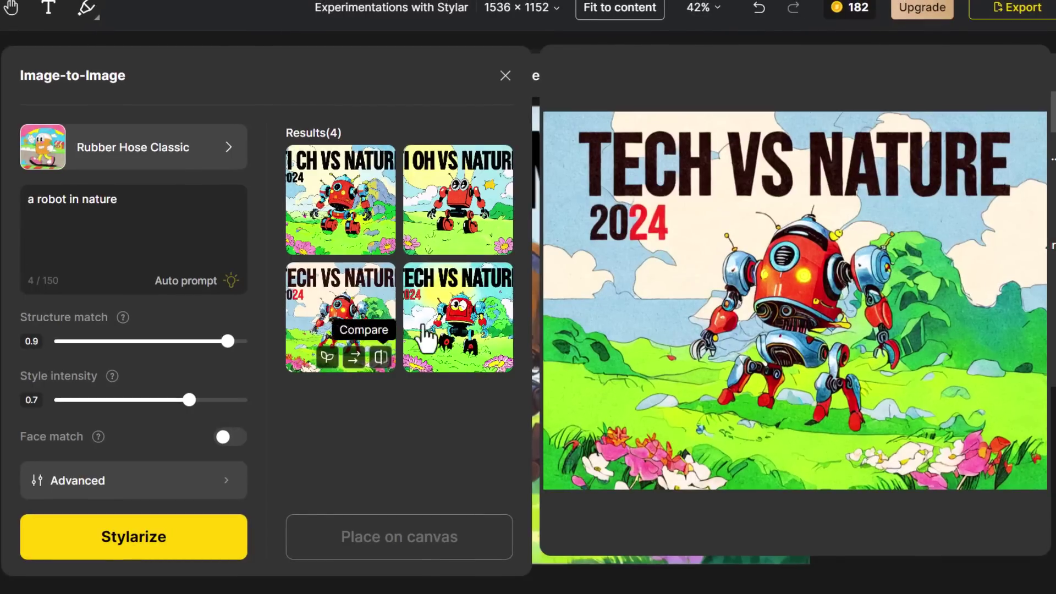
Preview the Rubber Hose Classic results and compare their title lettering and robot designs.
mouse_move(538, 303)
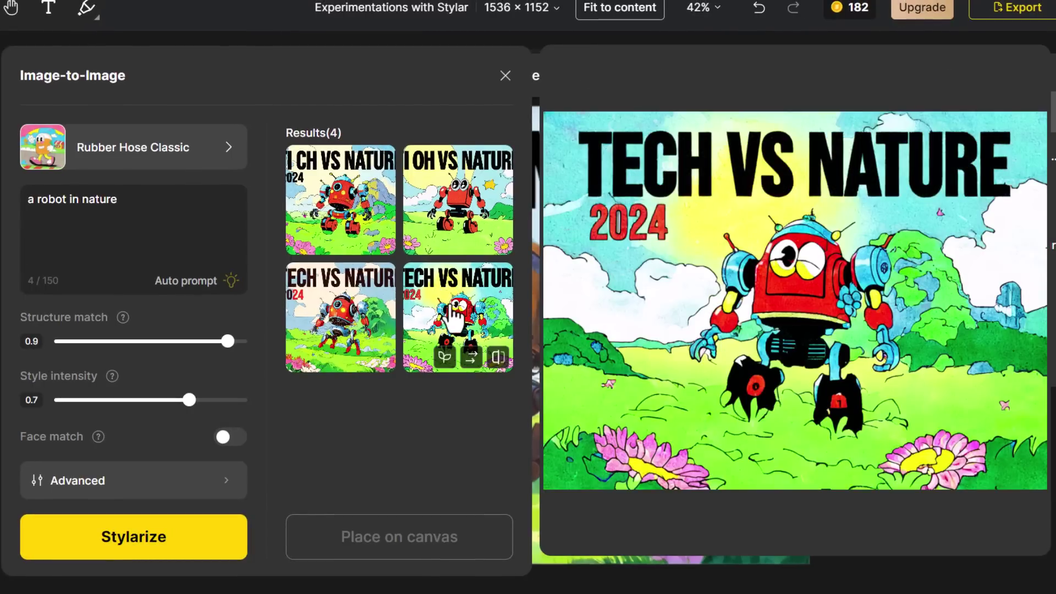
mouse_move(333, 187)
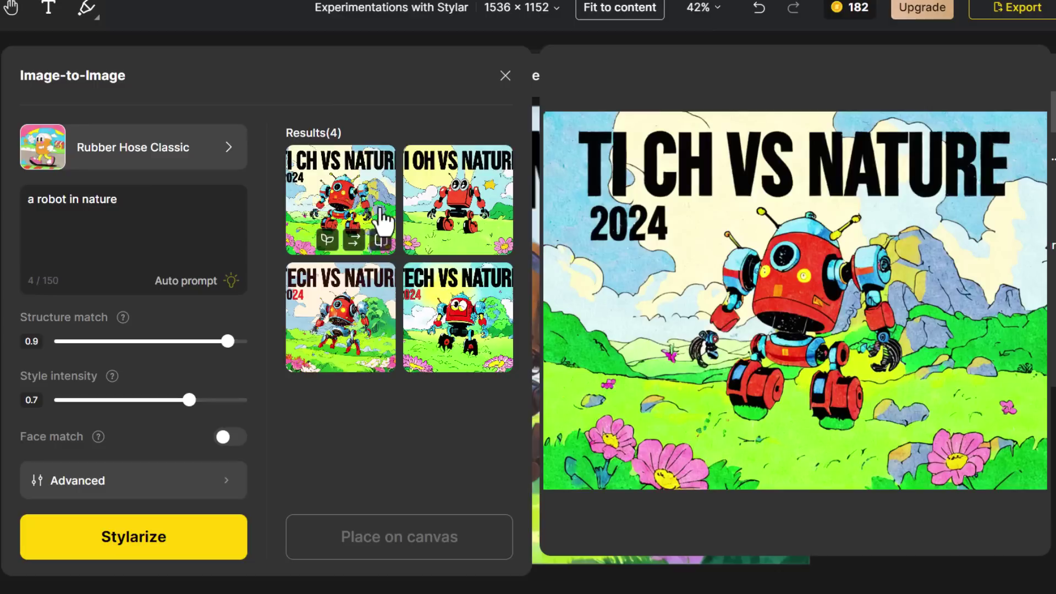
mouse_move(463, 197)
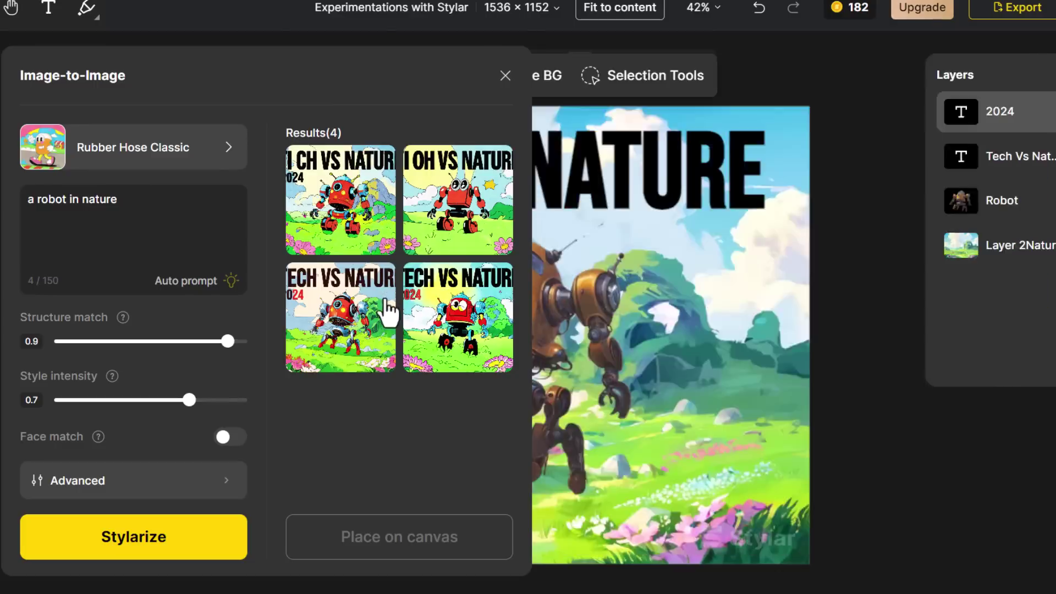
mouse_move(374, 321)
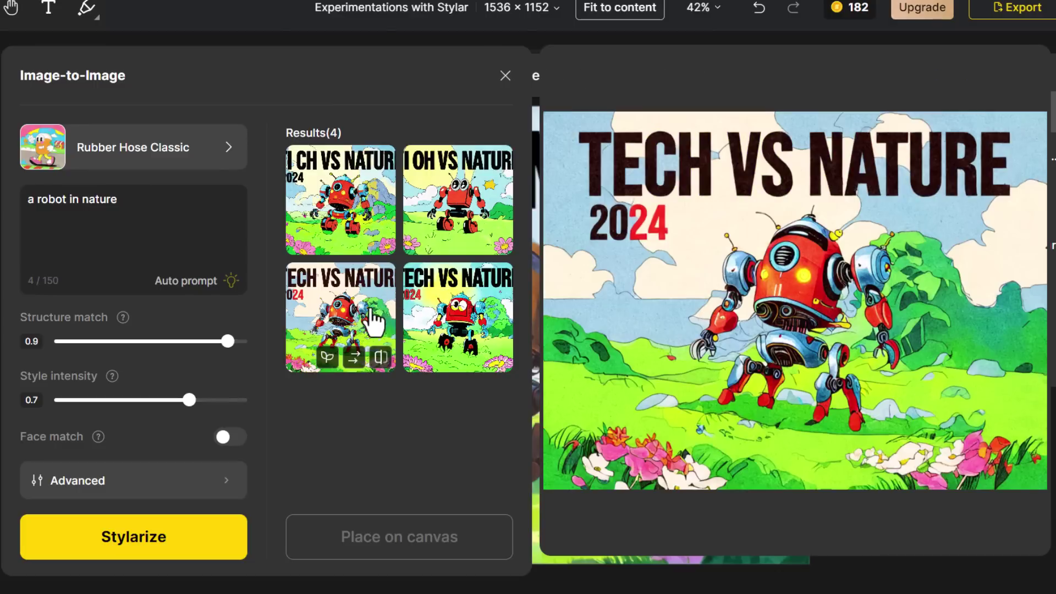
mouse_move(443, 245)
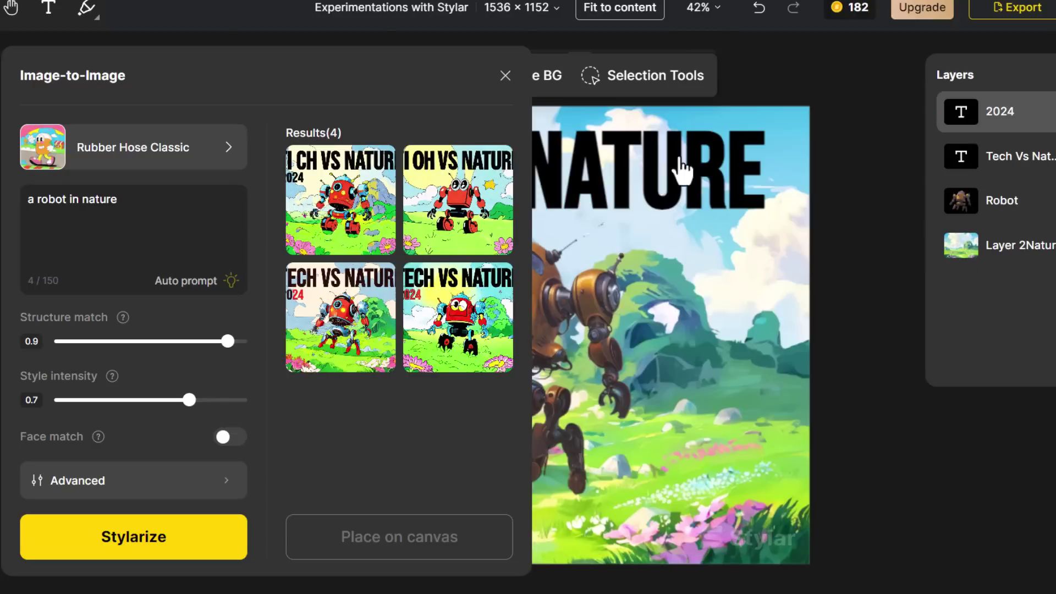
mouse_move(336, 242)
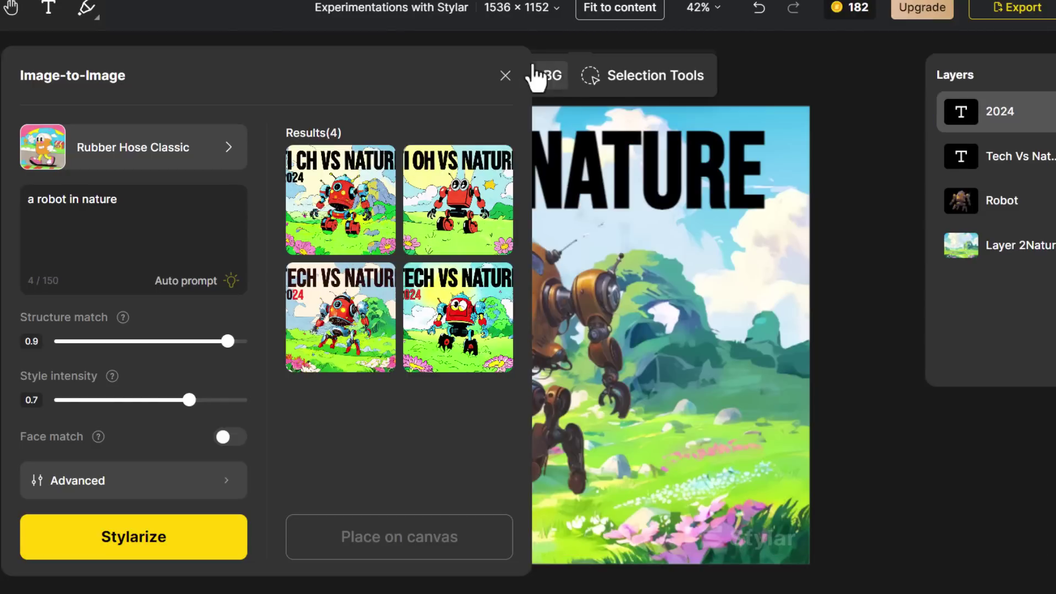
Leave Image-to-Image and hide the "2024" and "Tech Vs Nature" text layers.
click(505, 76)
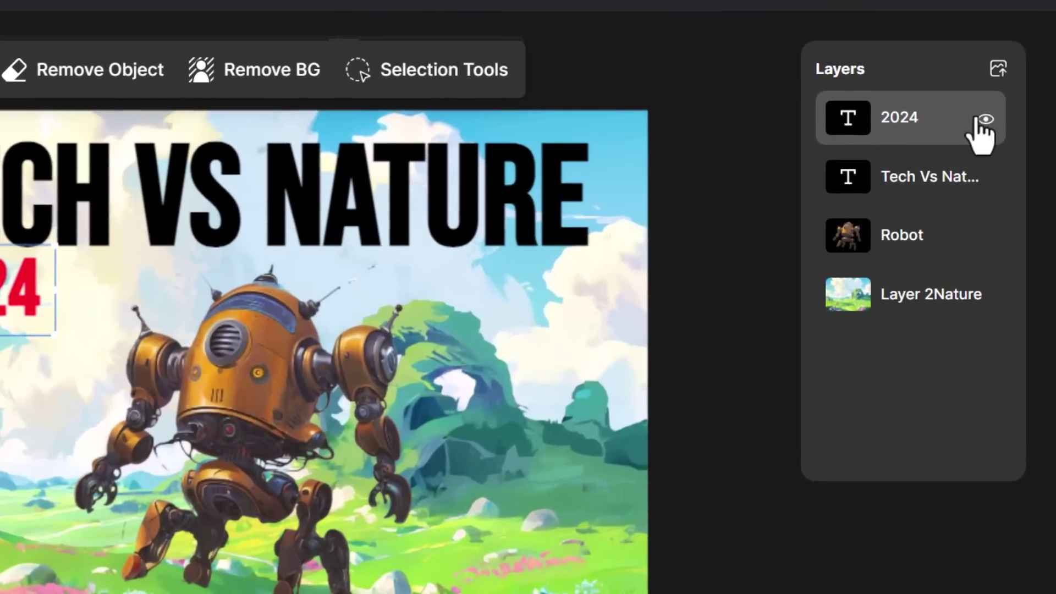
click(991, 119)
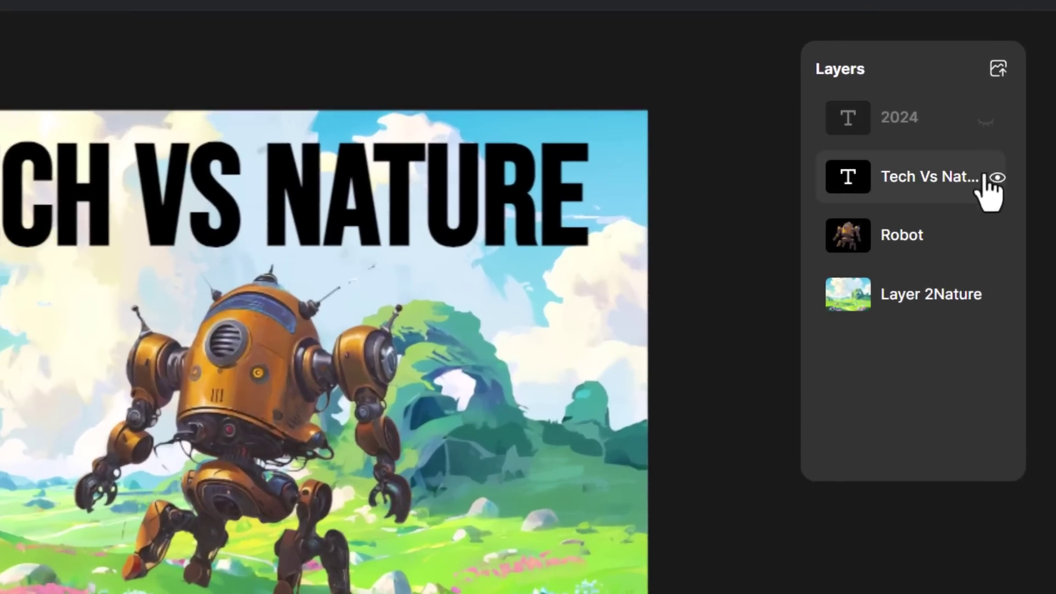
click(995, 179)
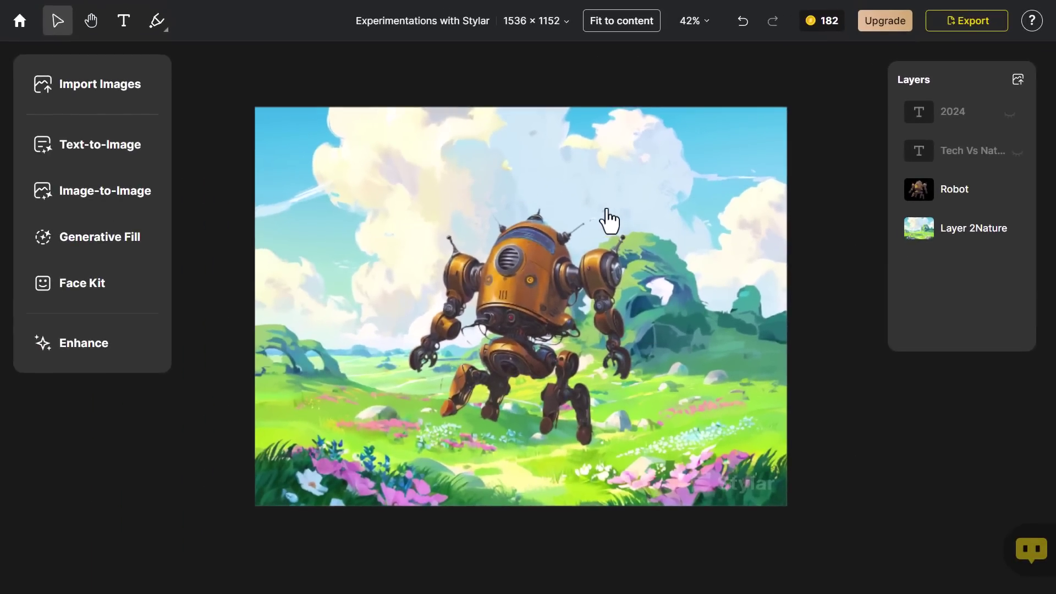
Restyle the canvas with Image-to-Image in the Cutie 3D style, using structure match 0.6 and style intensity 0.8.
click(83, 202)
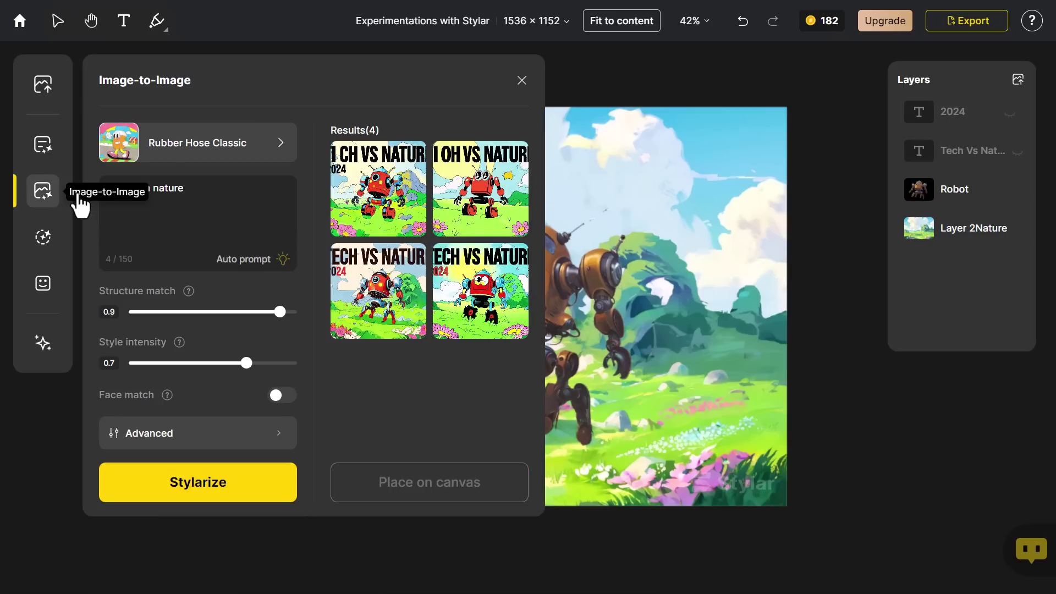
click(255, 144)
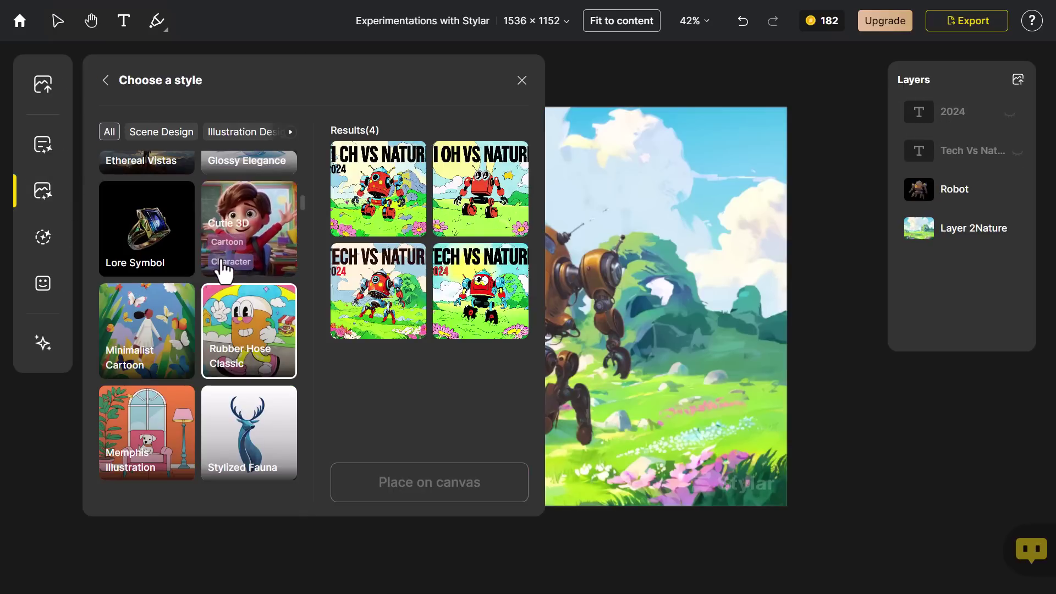
click(272, 216)
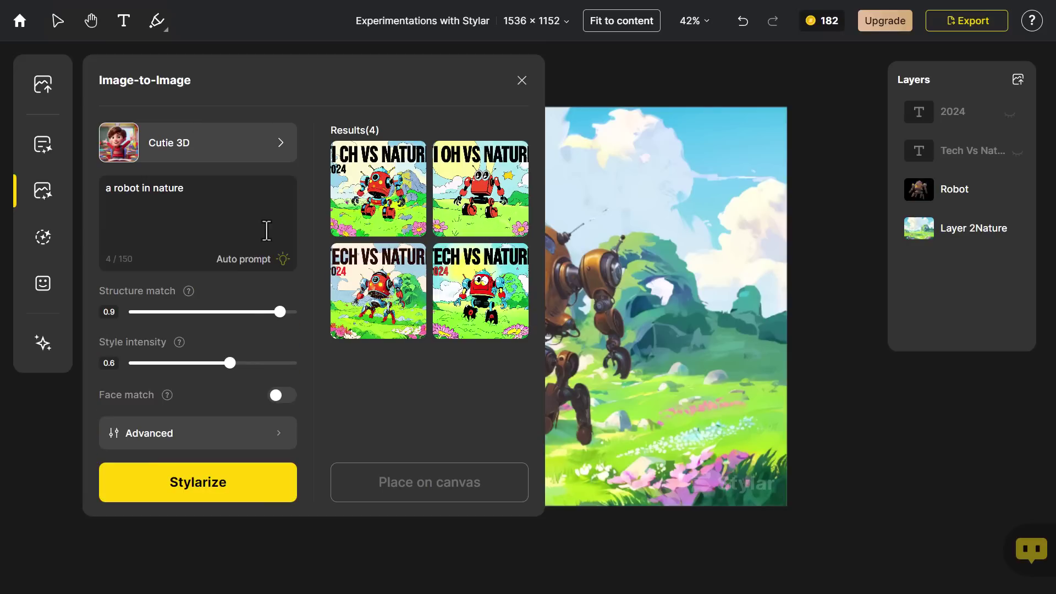
drag(268, 318, 248, 318)
drag(233, 365, 245, 365)
click(189, 495)
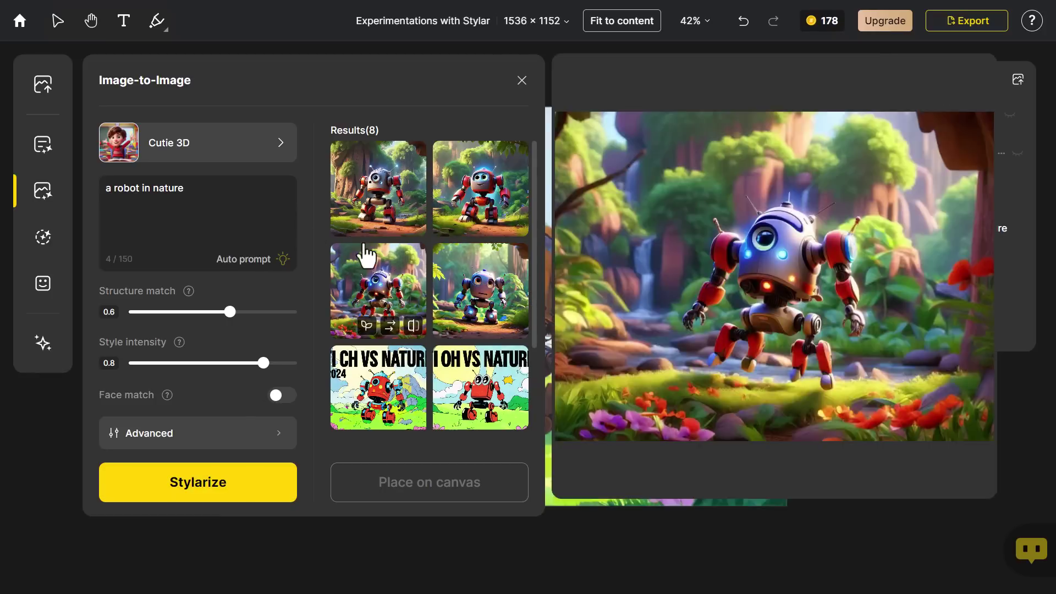
Place the Cutie 3D result showing the one-eyed robot under purple clouds on the canvas.
mouse_move(493, 237)
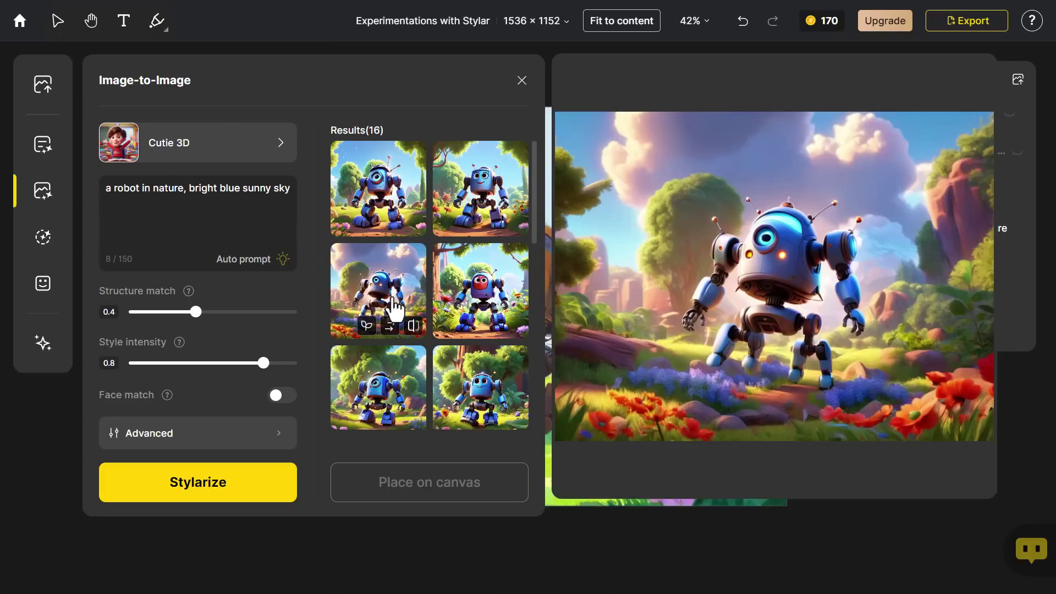
mouse_move(388, 283)
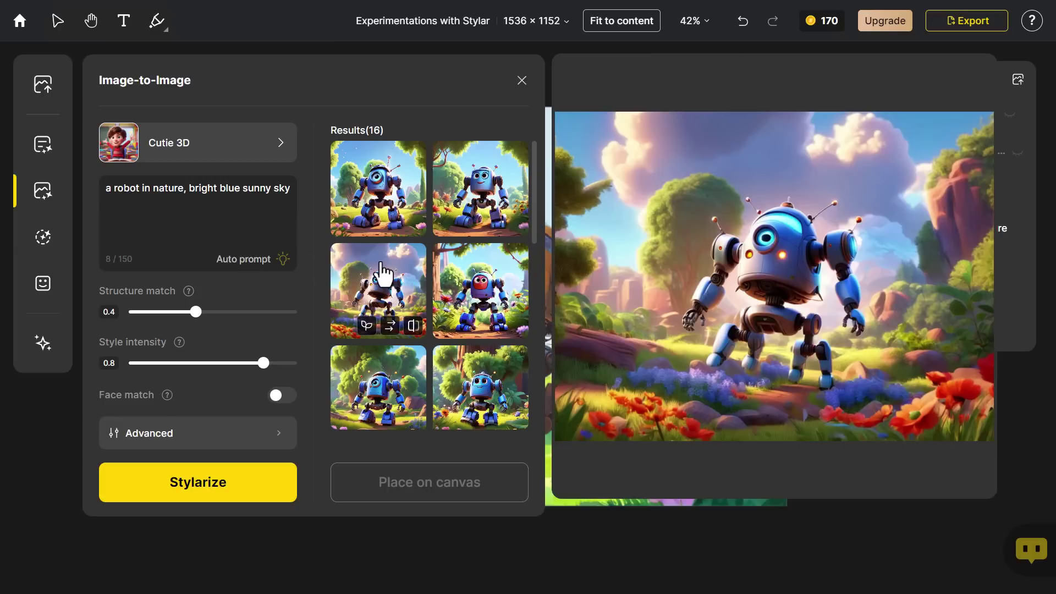
click(383, 273)
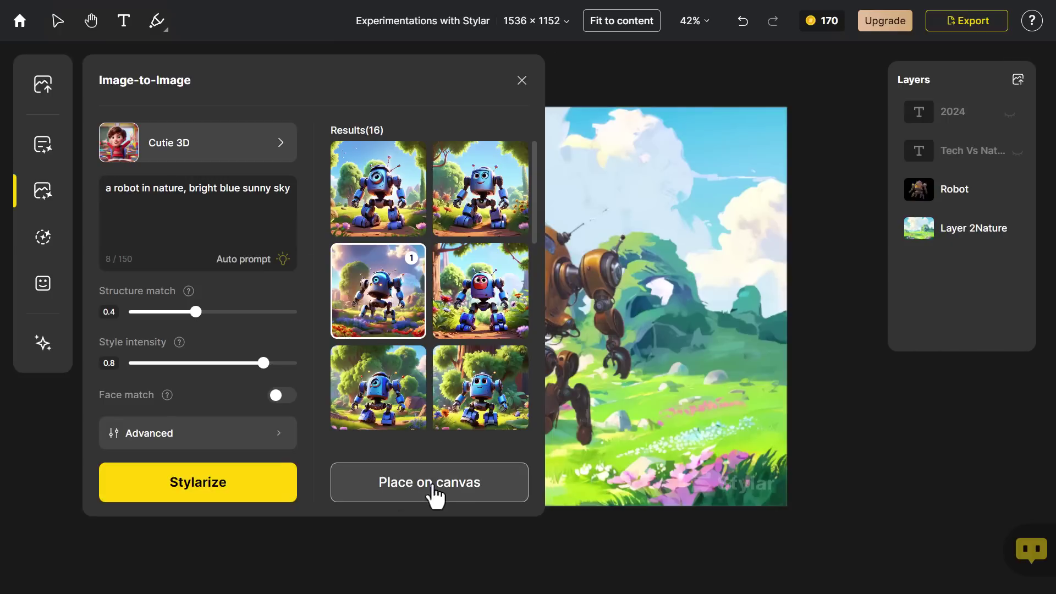
click(435, 493)
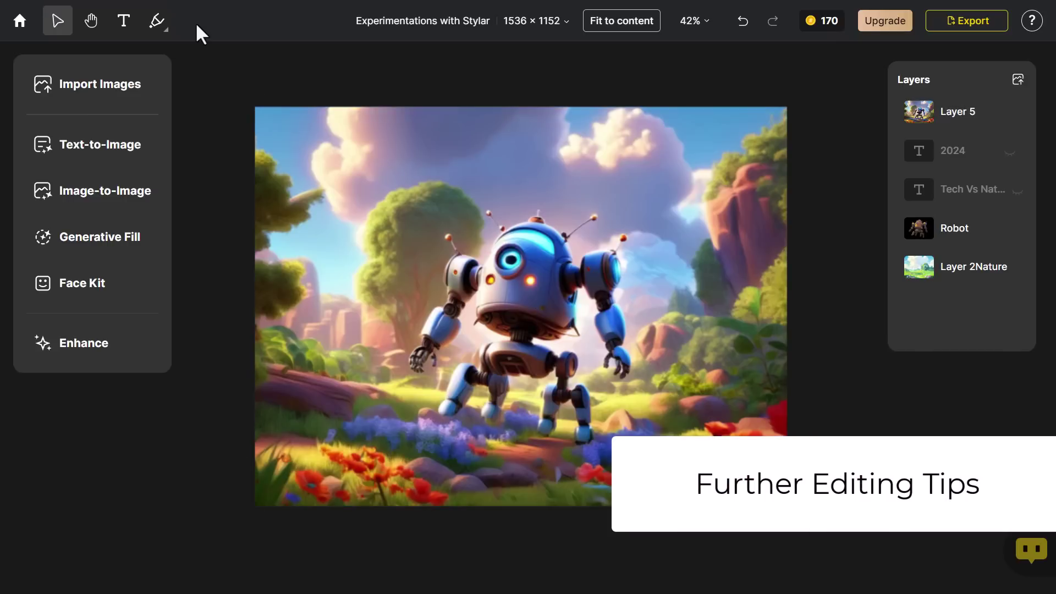
Show the "2024" and "Tech Vs Nature" text layers again and move Layer 5 directly beneath them.
click(1010, 152)
click(1011, 189)
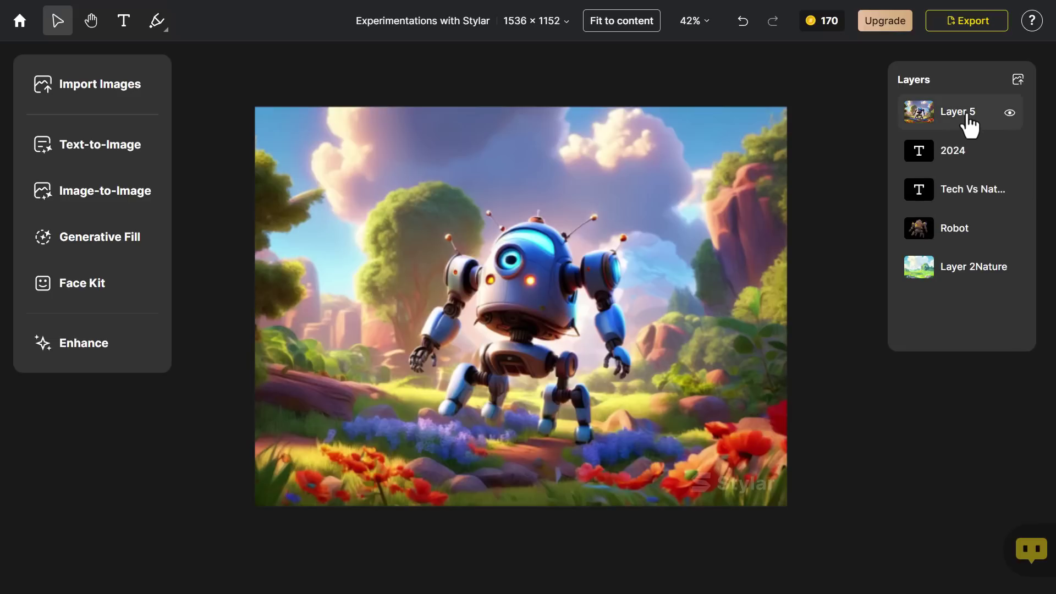
drag(969, 125, 908, 203)
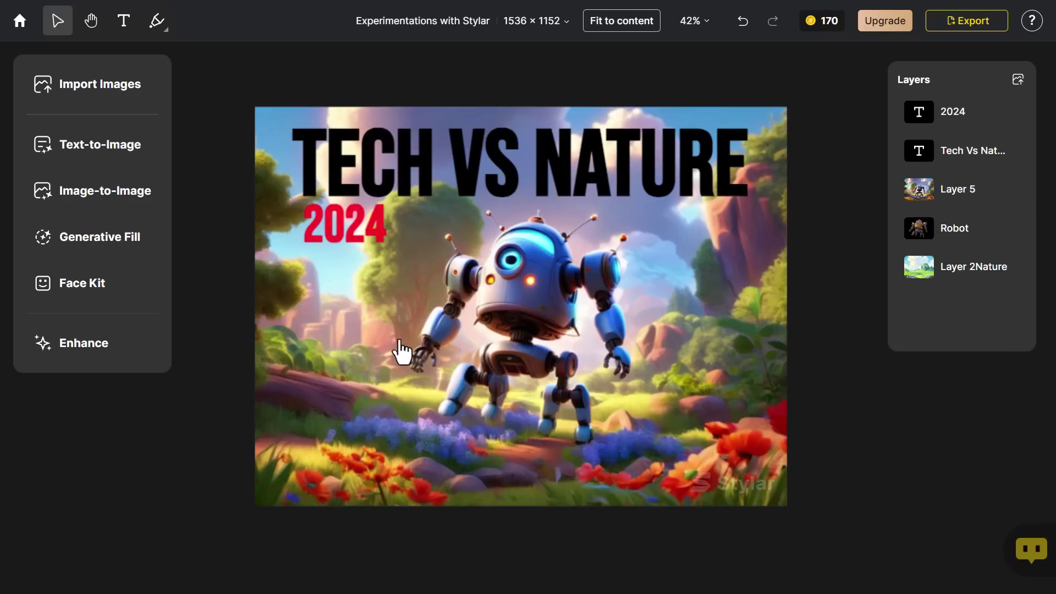
Draw a yellow underline beneath "Tech Vs Nature" on the current canvas, using a slightly smaller brush.
click(160, 27)
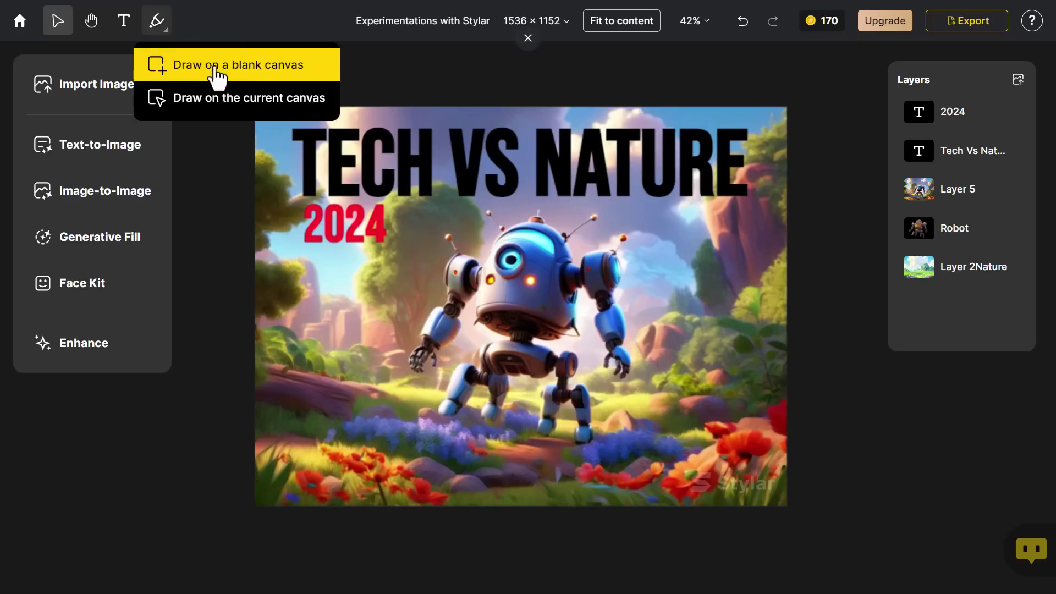
click(213, 99)
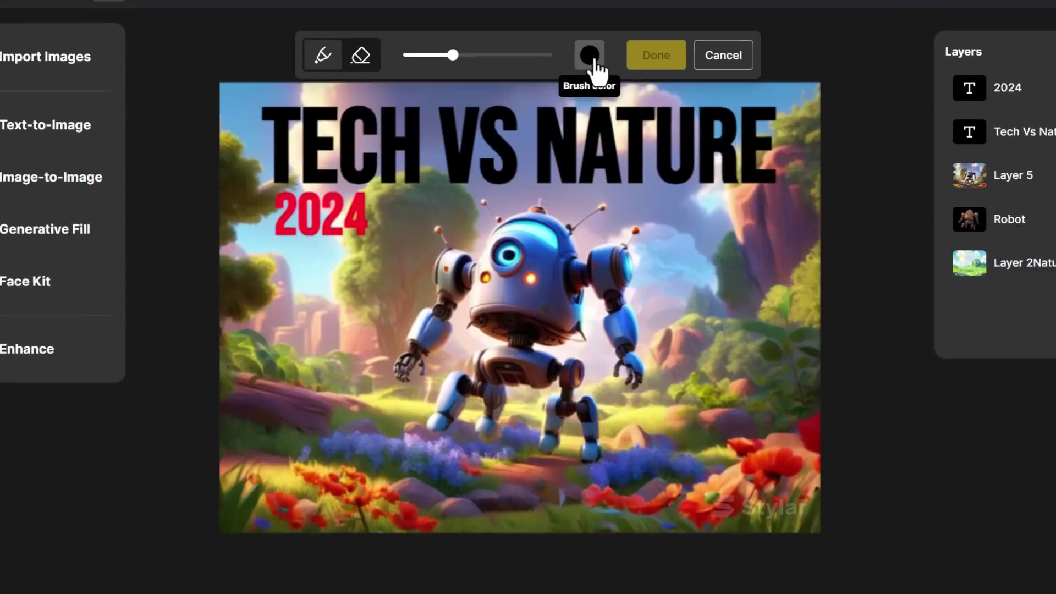
click(582, 84)
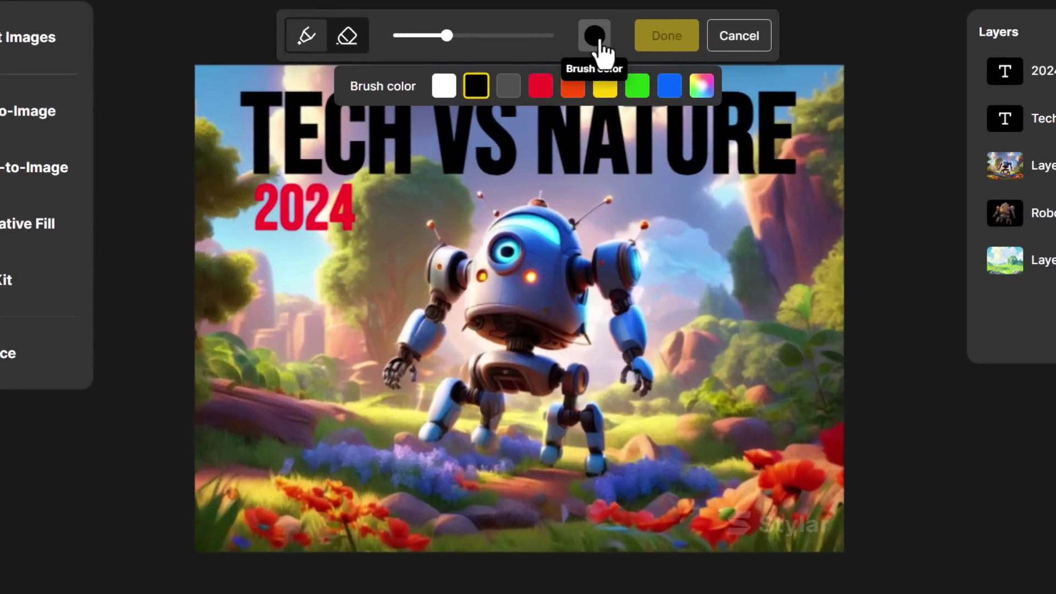
click(605, 89)
key(bracketleft)
mouse_move(376, 210)
mouse_down()
mouse_move(545, 189)
mouse_move(650, 208)
mouse_move(751, 210)
mouse_move(781, 195)
mouse_up()
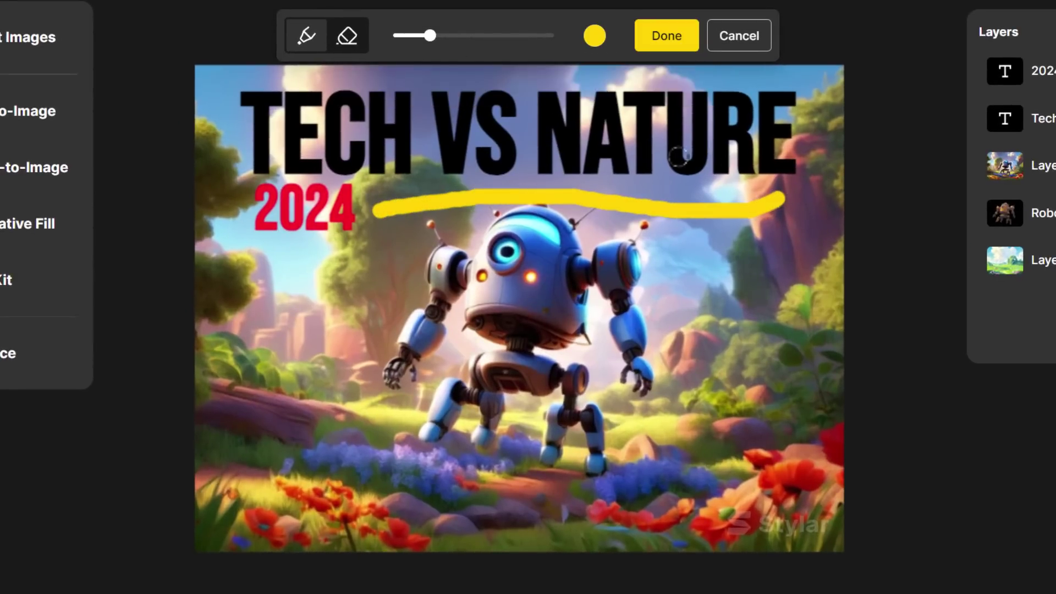
Erase the rounded tips at both ends of the yellow underline and finish the drawing.
click(347, 44)
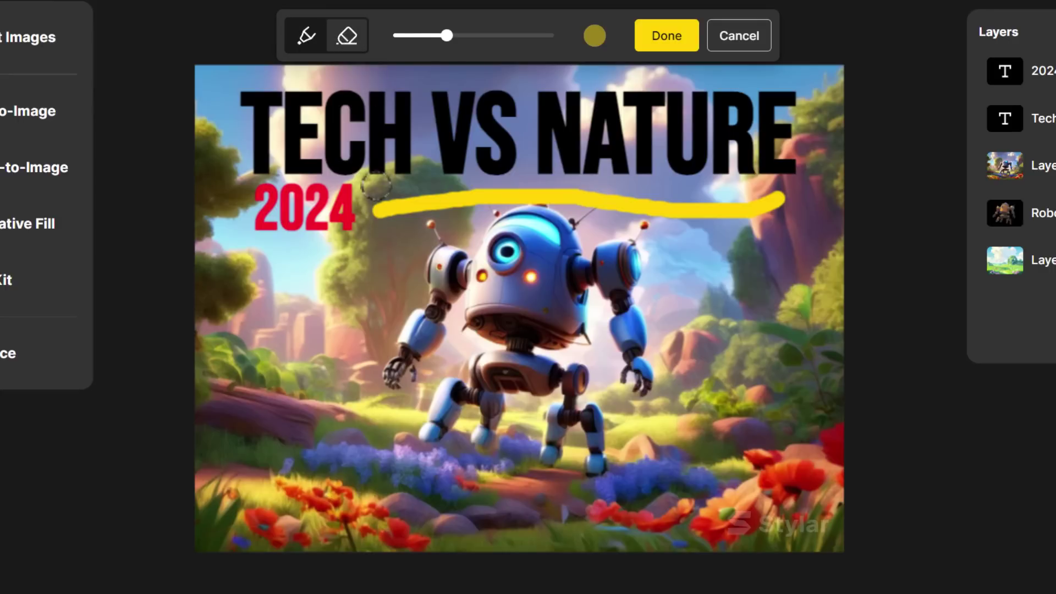
drag(376, 190, 374, 209)
drag(783, 184, 783, 245)
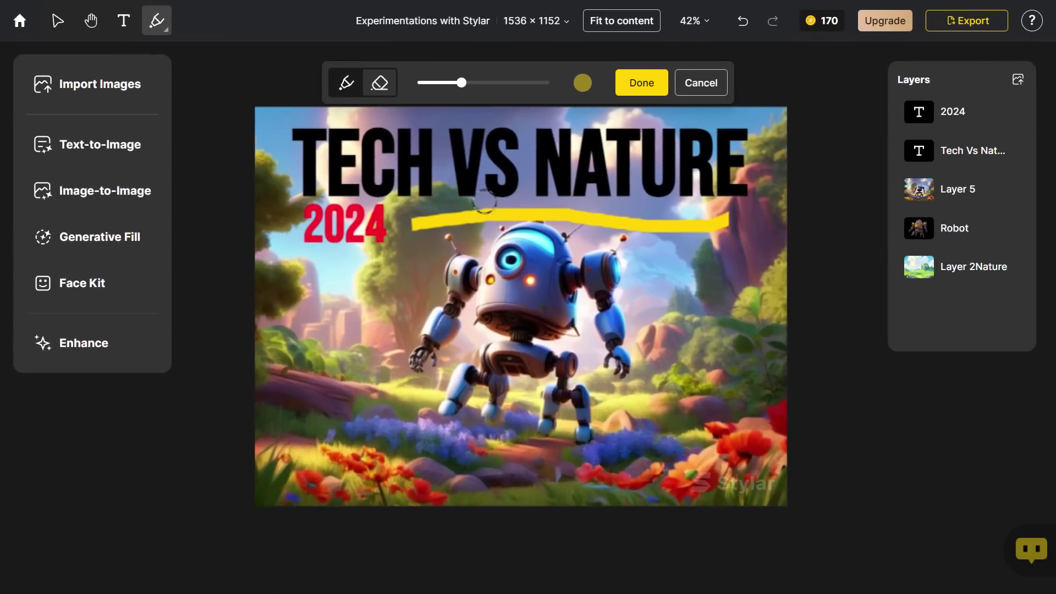
click(633, 91)
Move the yellow underline layer down slightly, closer to the robot's head.
click(944, 111)
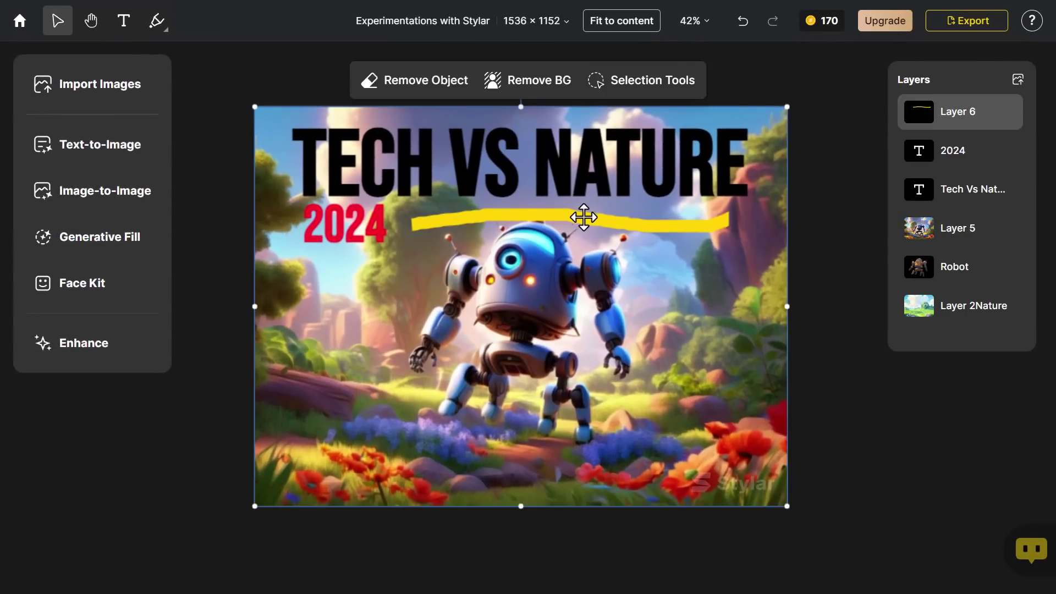
drag(593, 218, 593, 227)
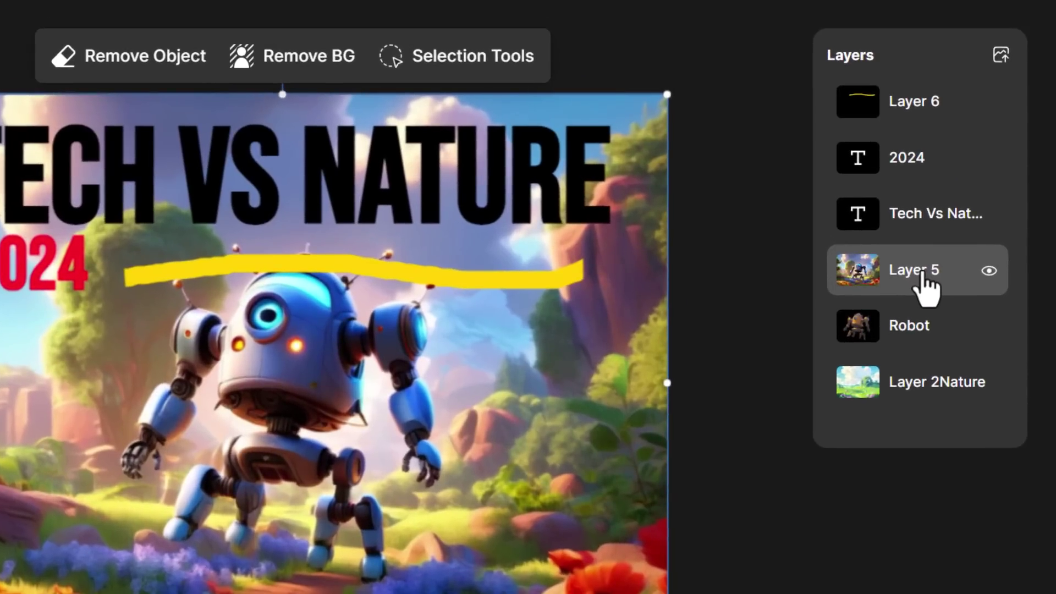
Duplicate Layer 5, align the copy with the original image, and remove the copy's background.
right_click(961, 233)
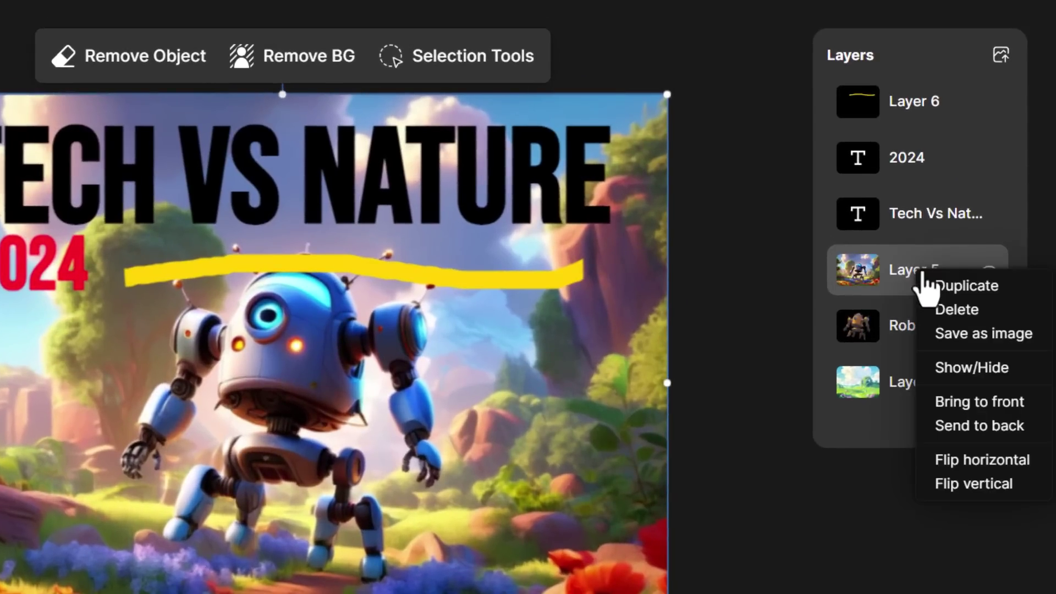
click(983, 287)
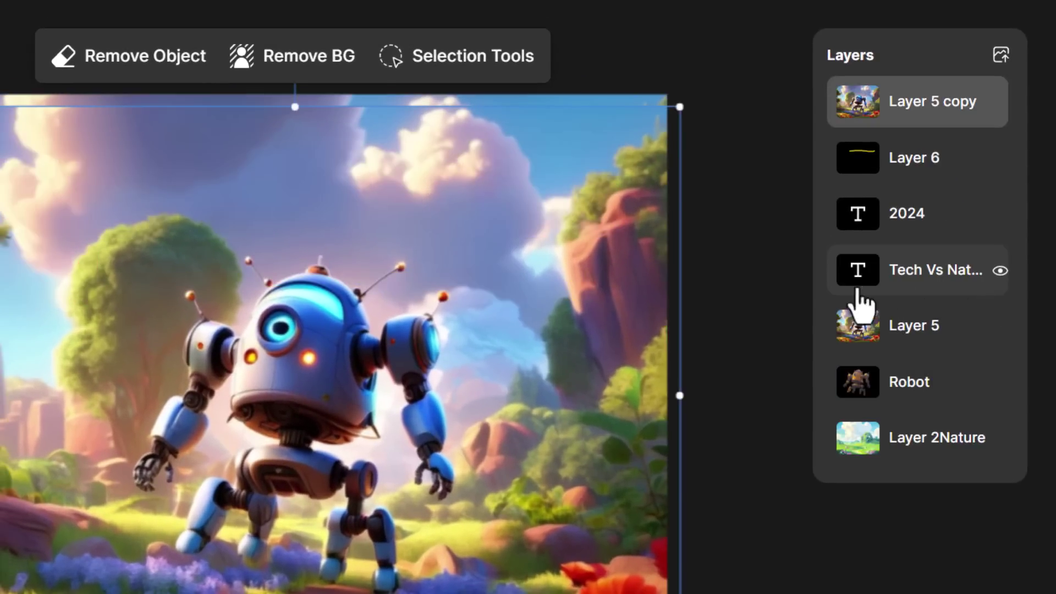
drag(624, 292, 616, 284)
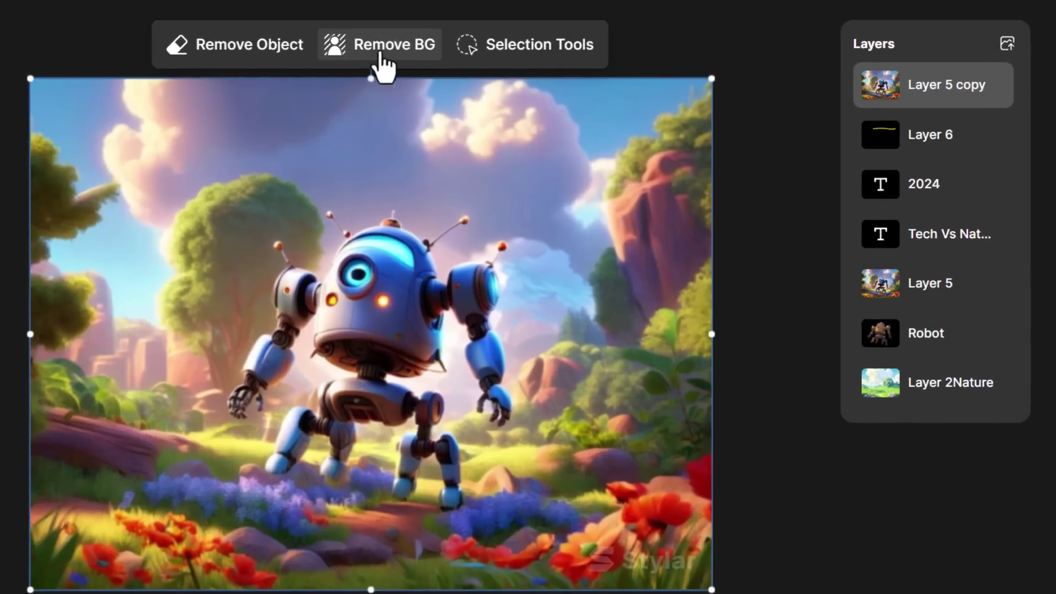
click(385, 53)
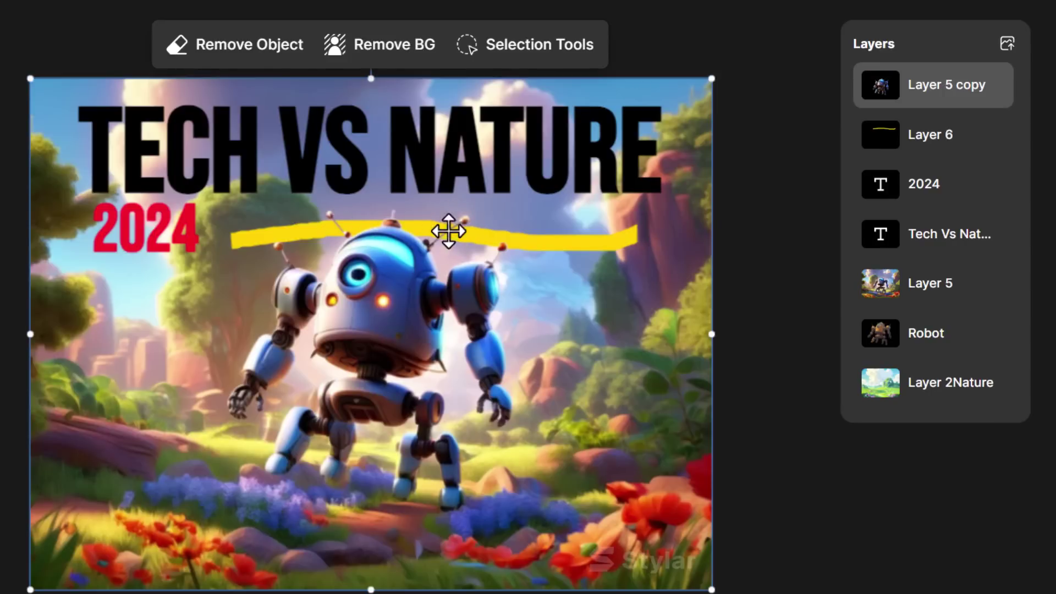
Hide the Layer 5 copy and lower both the yellow underline and the "Tech Vs Nature" title towards the robot's head.
click(996, 87)
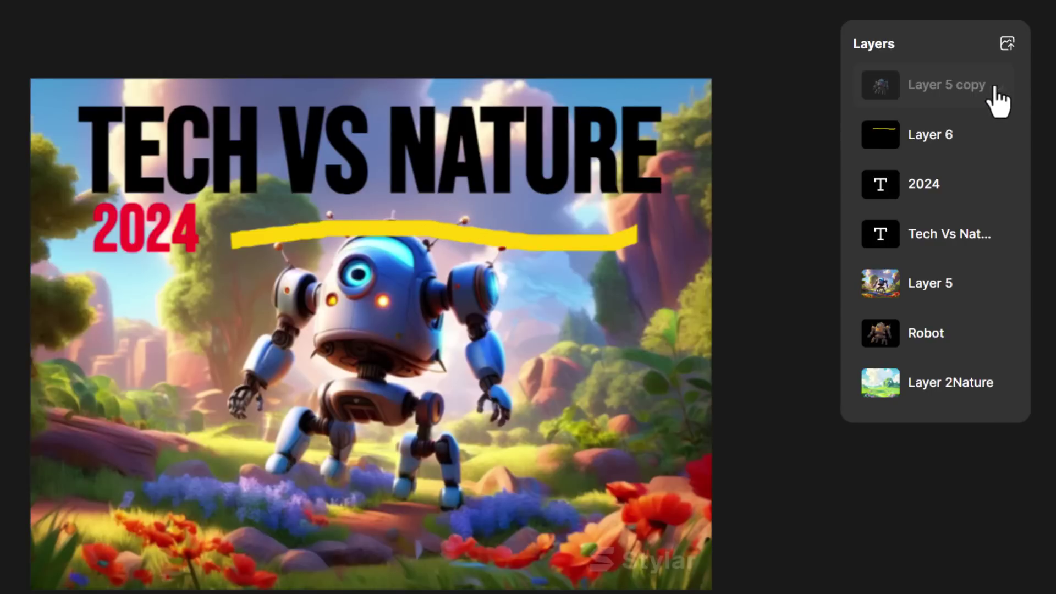
click(959, 138)
mouse_move(471, 235)
mouse_down()
mouse_move(462, 250)
mouse_move(478, 256)
mouse_up()
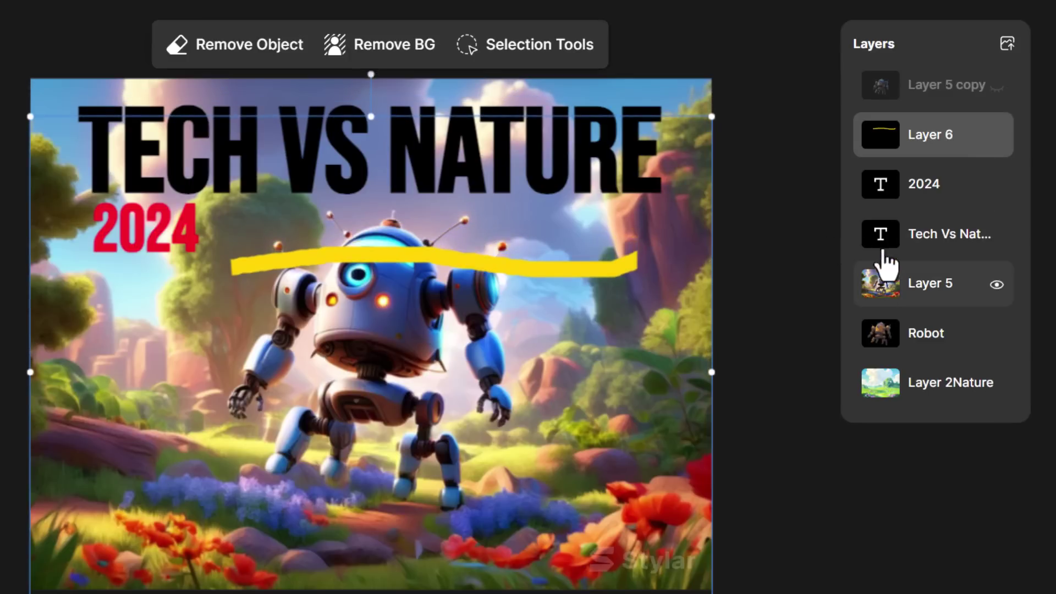
click(396, 117)
drag(395, 117, 396, 145)
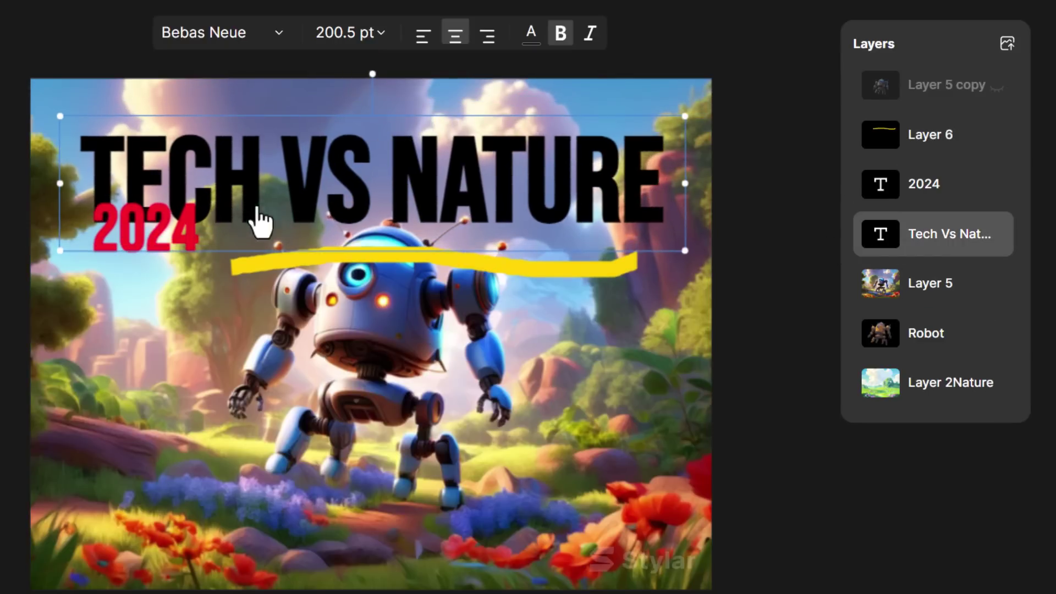
Move the "2024" text down below the title with Layer 6 temporarily hidden, and show Layer 6 and the Layer 5 copy again.
click(177, 242)
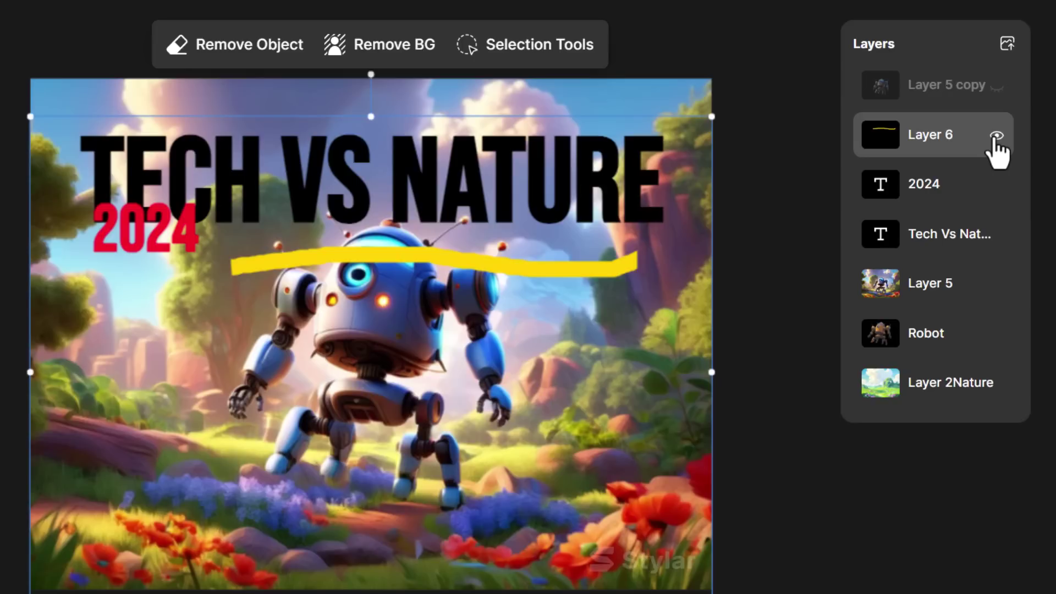
click(995, 137)
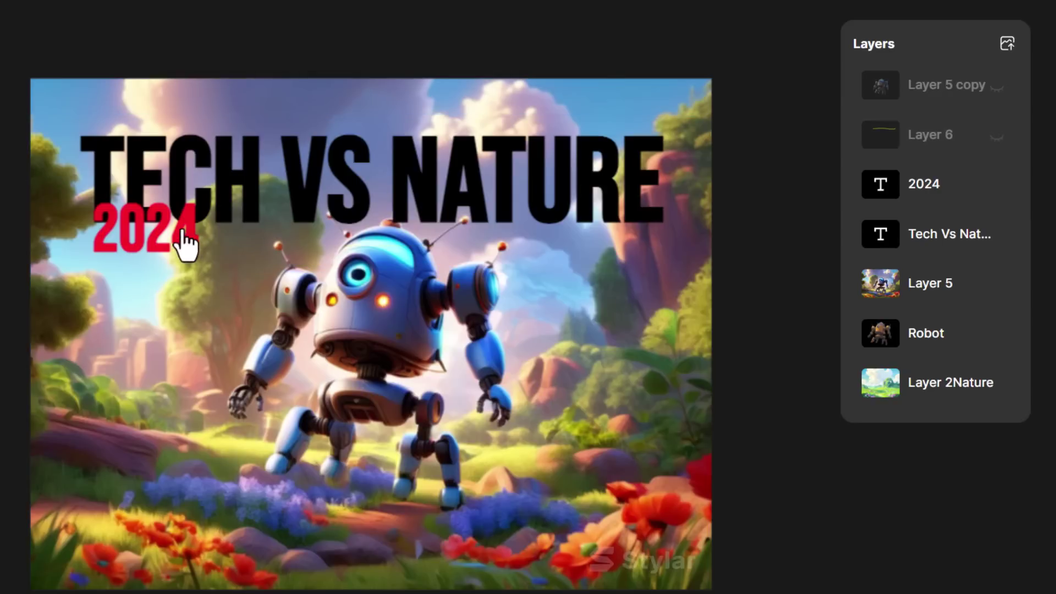
click(183, 236)
drag(188, 234, 191, 261)
click(996, 135)
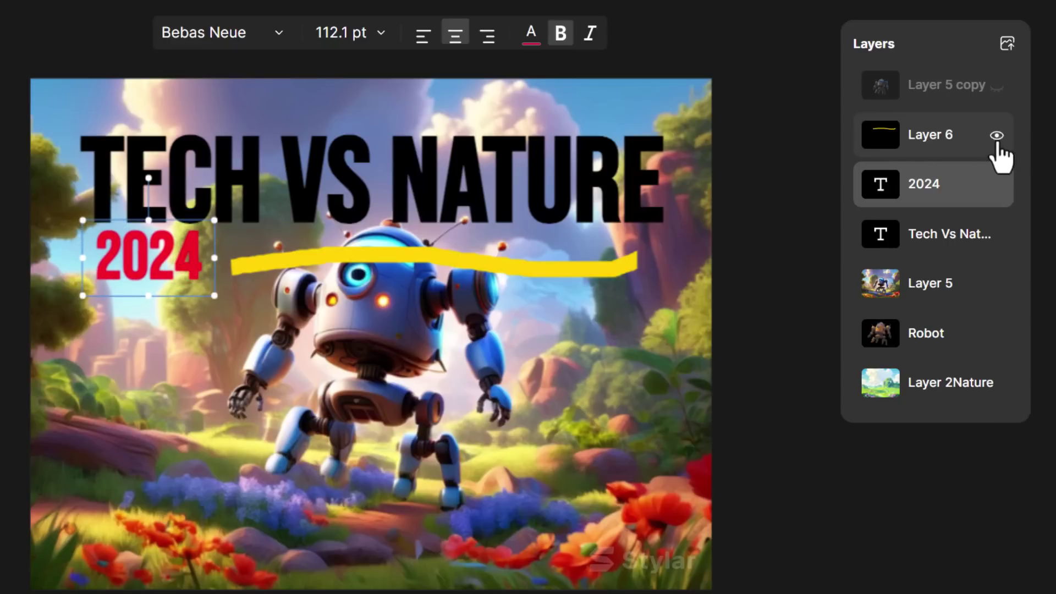
click(996, 86)
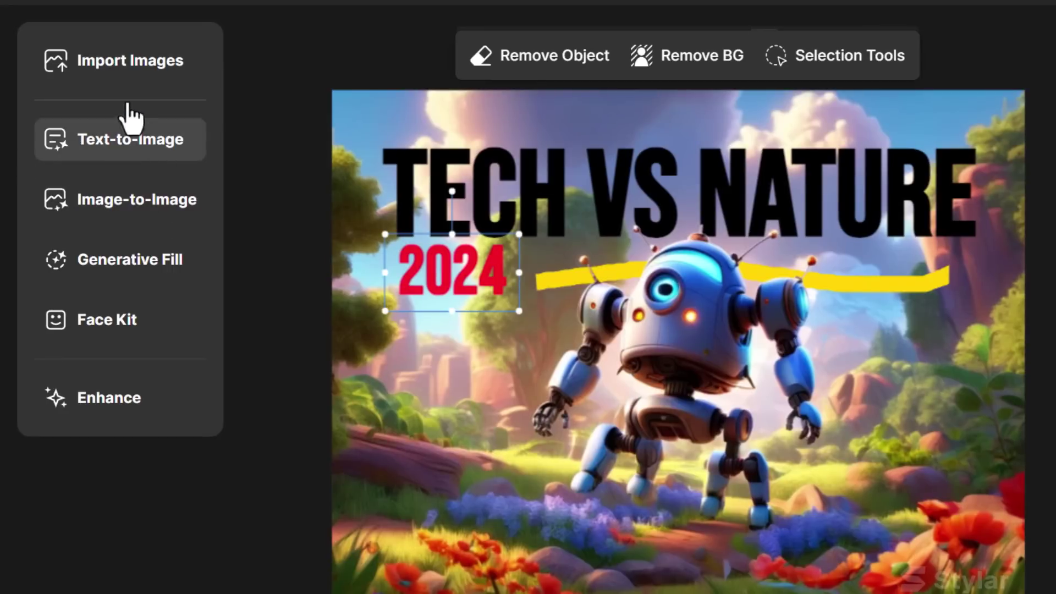
Import pexels-cottonbro-studio-7777277.jpg and enlarge and position it so the fighter's full figure fills the canvas.
click(157, 66)
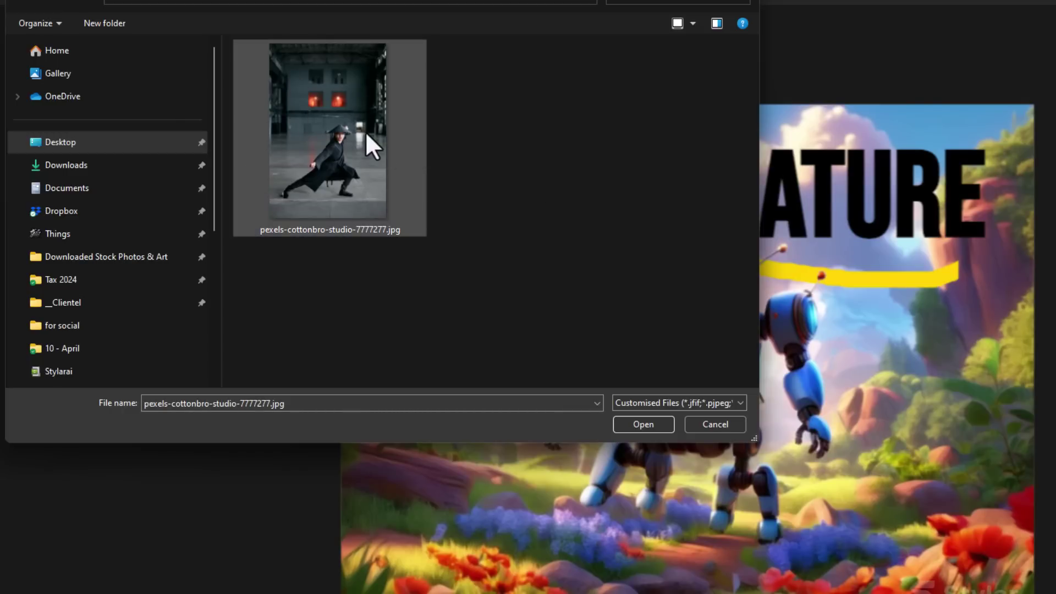
click(645, 423)
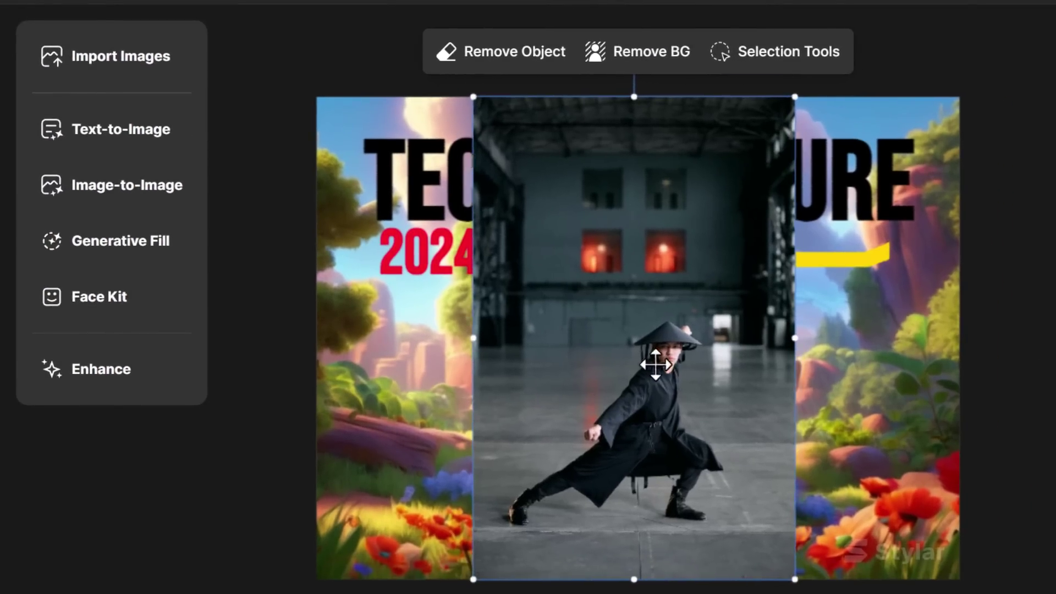
drag(654, 368, 492, 96)
drag(625, 302, 956, 476)
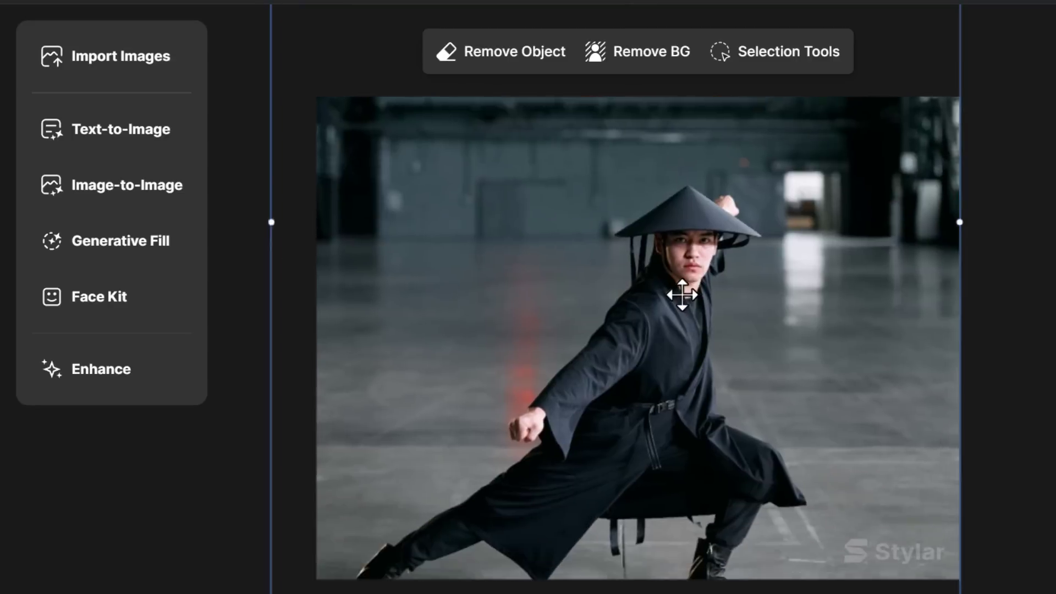
drag(686, 301, 690, 242)
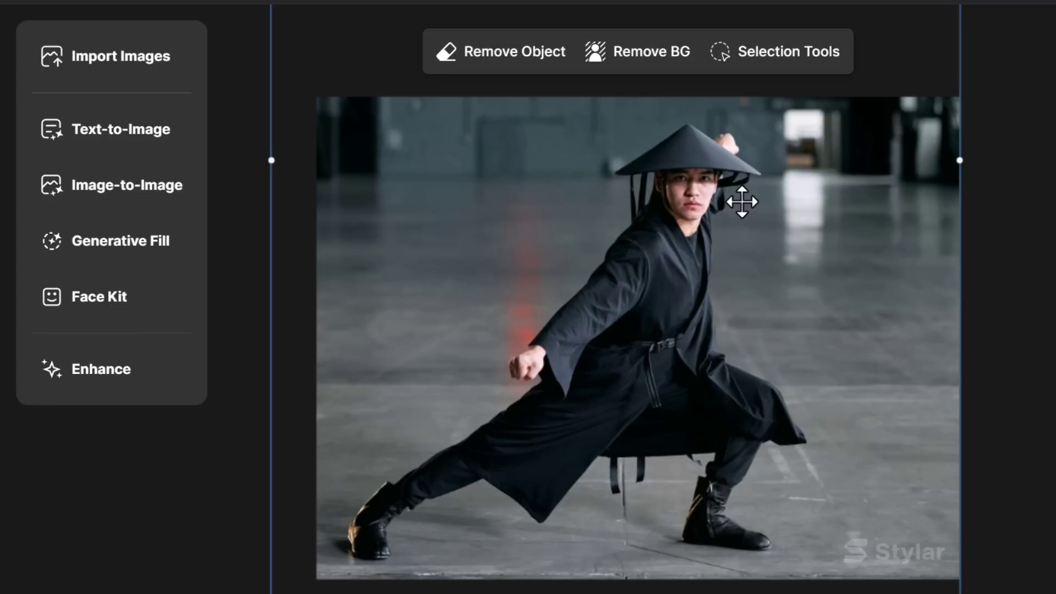
Restyle the photo with Image-to-Image in Cutie 3D using the prompt "kung fu warrior" and place the first result on the canvas.
click(129, 189)
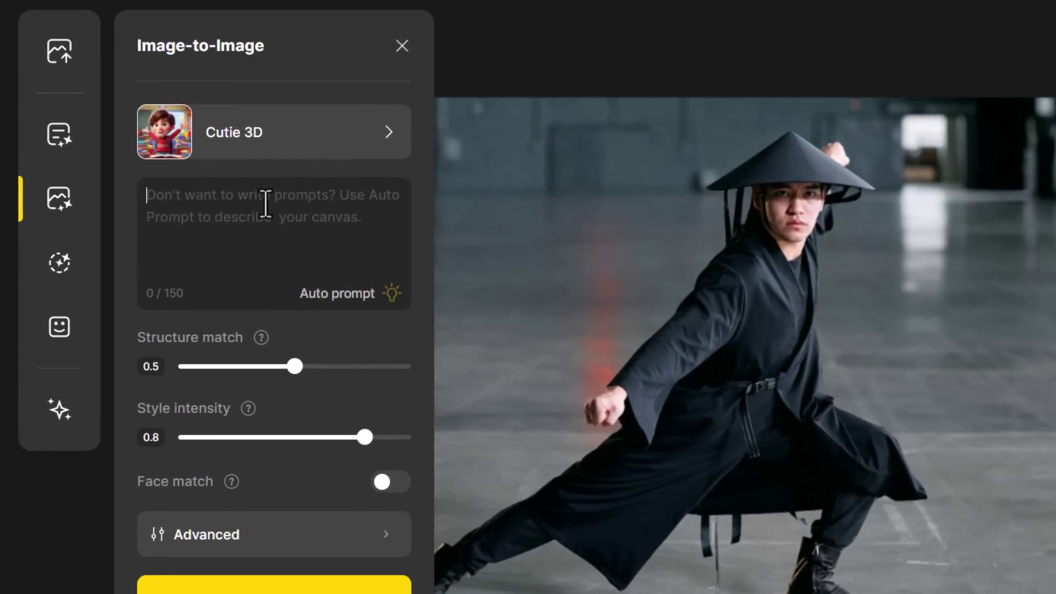
click(265, 204)
text(kung fu warrior)
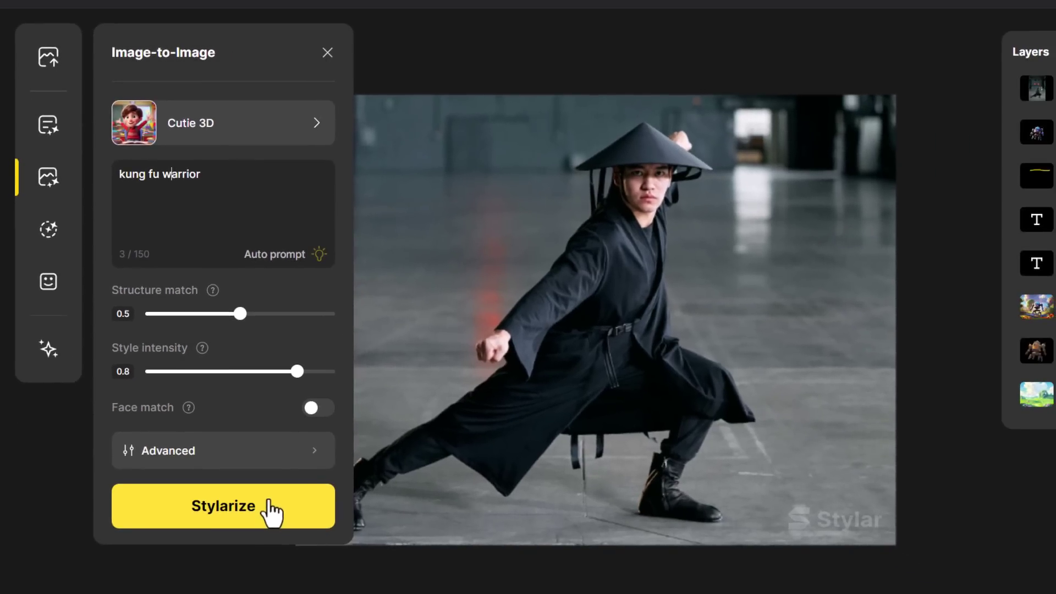
click(272, 512)
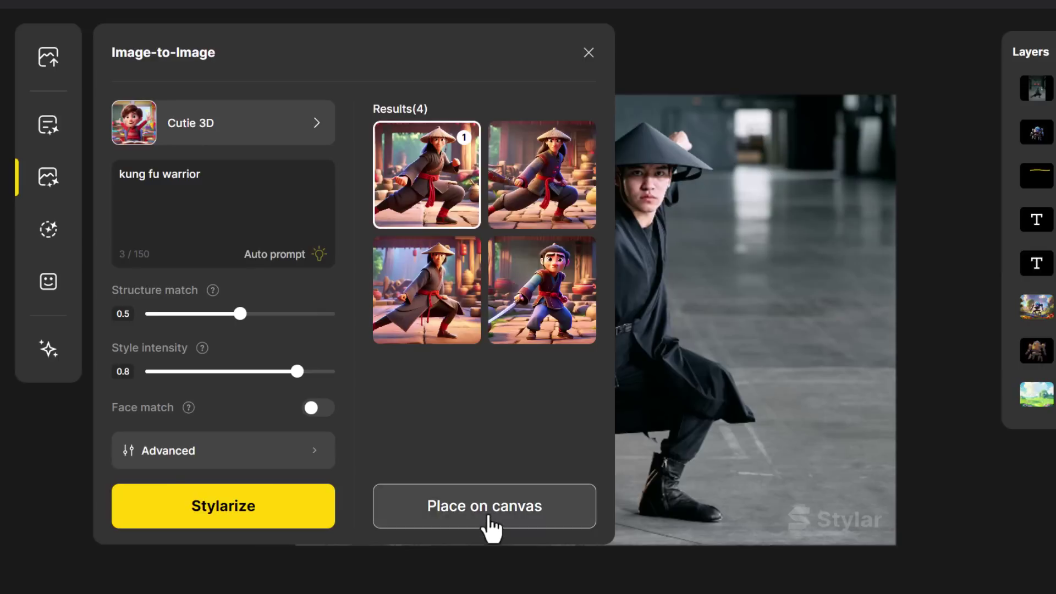
click(495, 521)
Remove the warrior's background, shrink the figure, and place it in the scene's lower right beside the robot.
click(1040, 133)
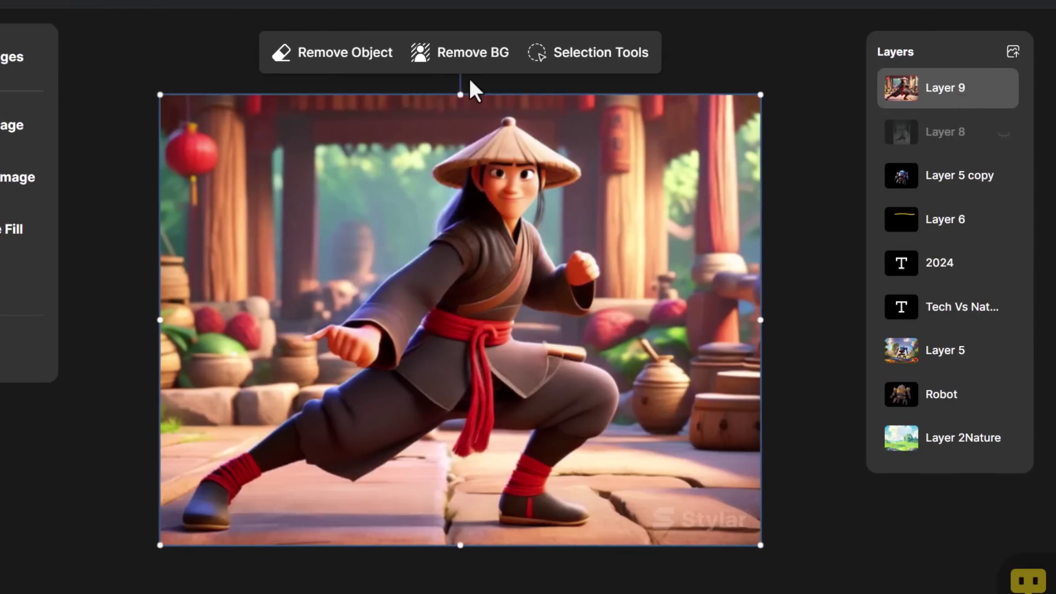
click(465, 58)
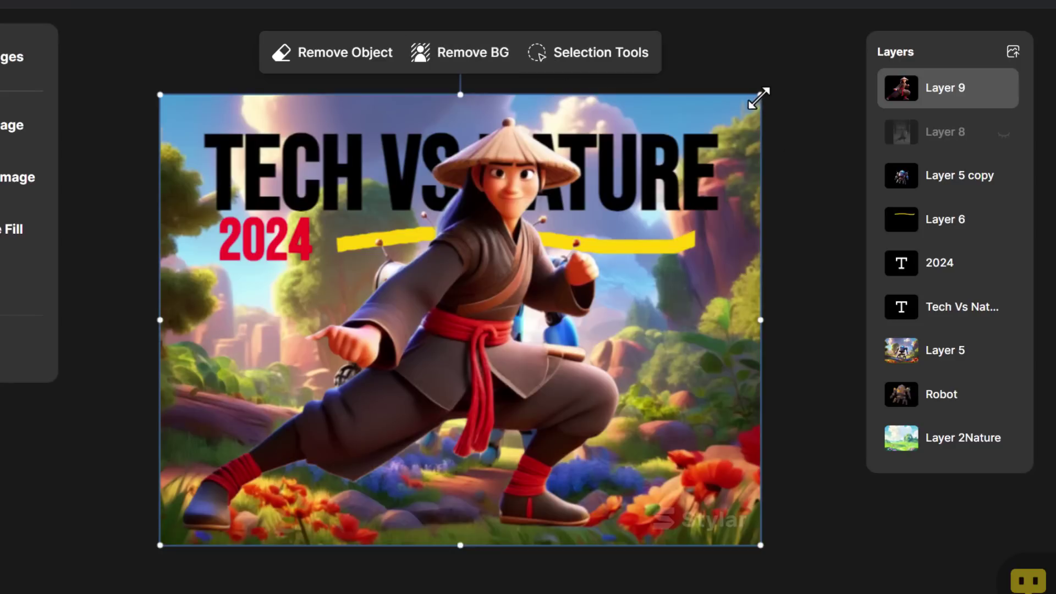
drag(759, 97, 411, 358)
drag(259, 384, 638, 379)
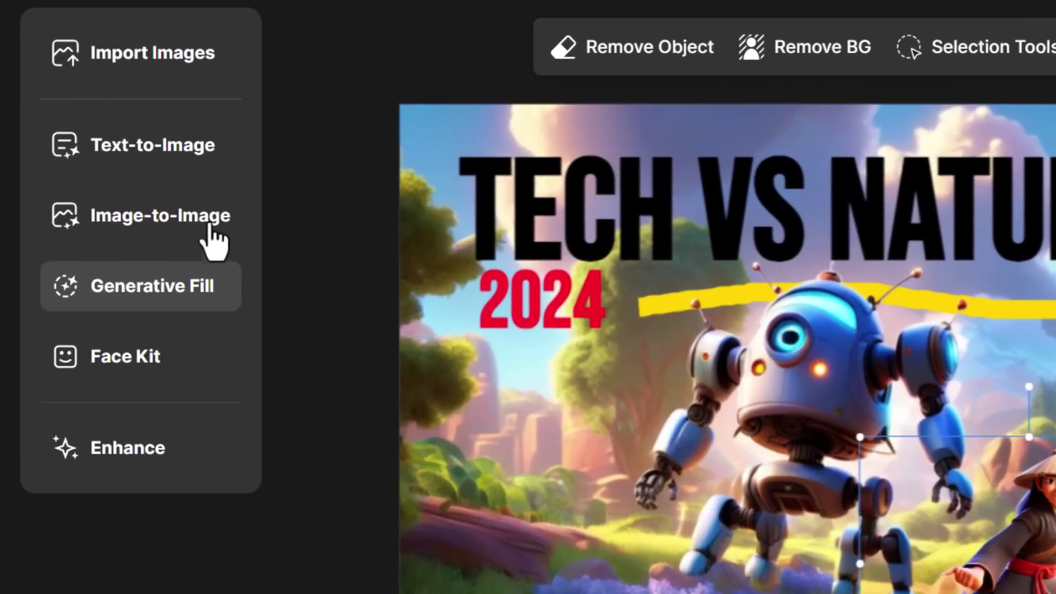
Brush an egg-shaped Generative Fill area over the rocks and grass in the scene's lower left and accept it.
click(152, 286)
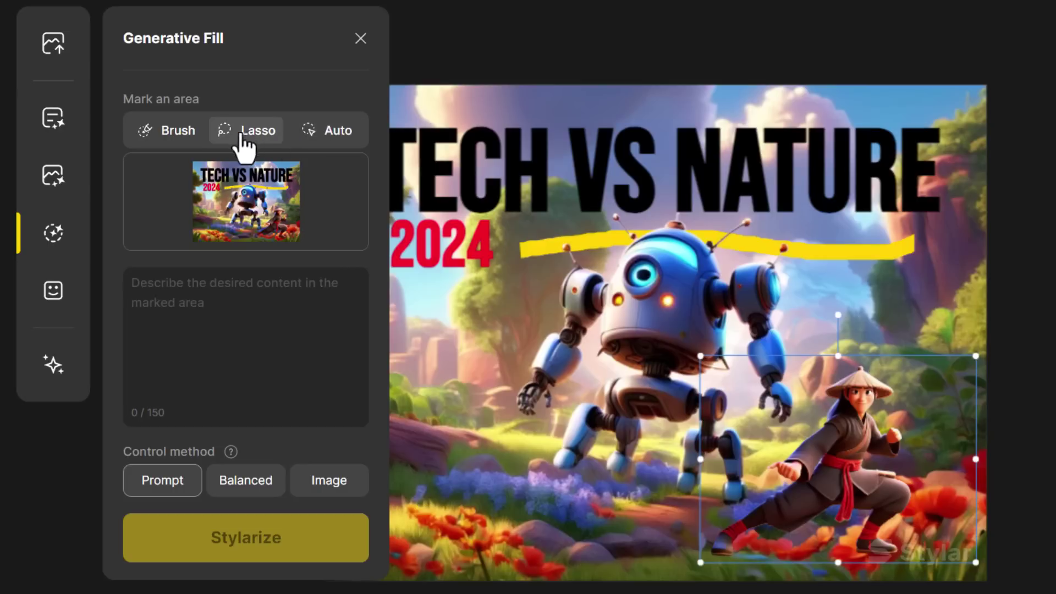
click(165, 142)
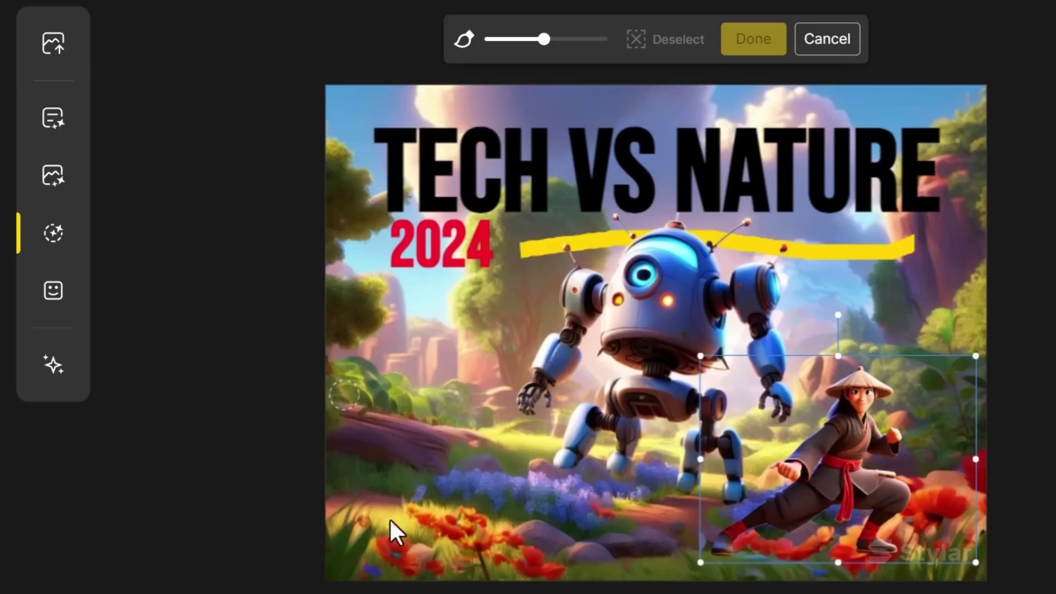
mouse_move(392, 529)
mouse_down()
mouse_move(479, 515)
mouse_move(484, 414)
mouse_move(415, 346)
mouse_move(357, 474)
mouse_move(441, 514)
mouse_move(461, 451)
mouse_move(418, 354)
mouse_move(377, 511)
mouse_move(441, 381)
mouse_move(433, 455)
mouse_move(406, 488)
mouse_move(471, 437)
mouse_move(468, 470)
mouse_move(389, 504)
mouse_move(423, 493)
mouse_move(446, 510)
mouse_up()
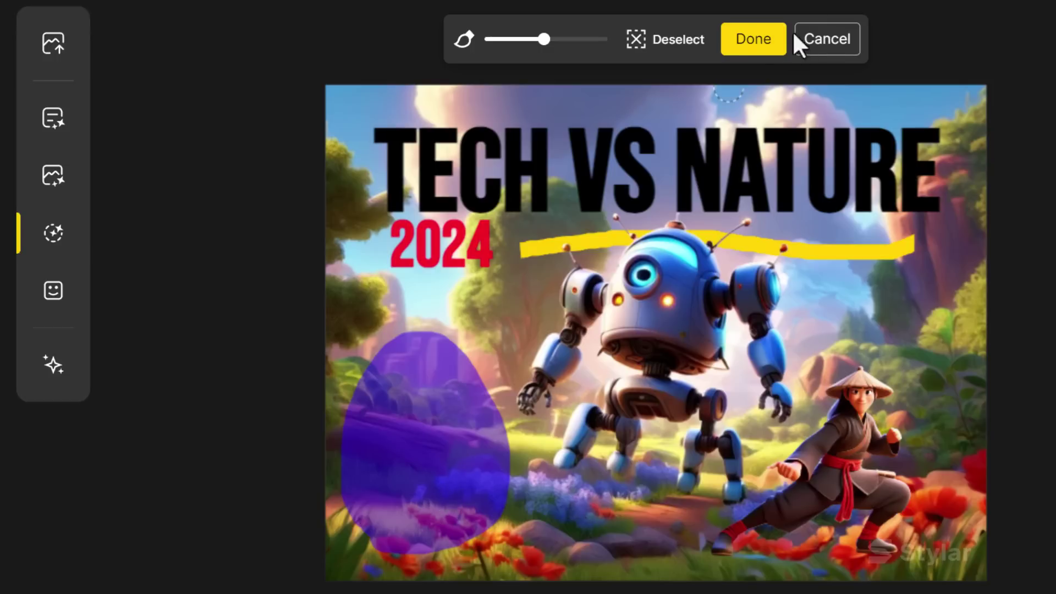
click(754, 41)
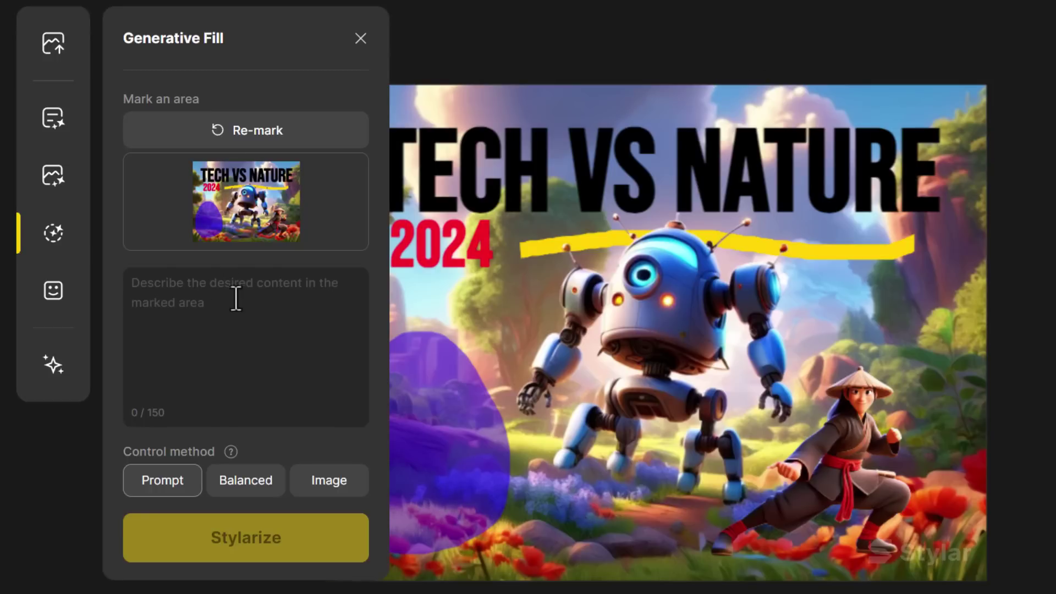
Fill the marked area with "a small retro futuristic robot" using the Balanced control method and place the first result on the canvas.
text(a small retro futuristic robot)
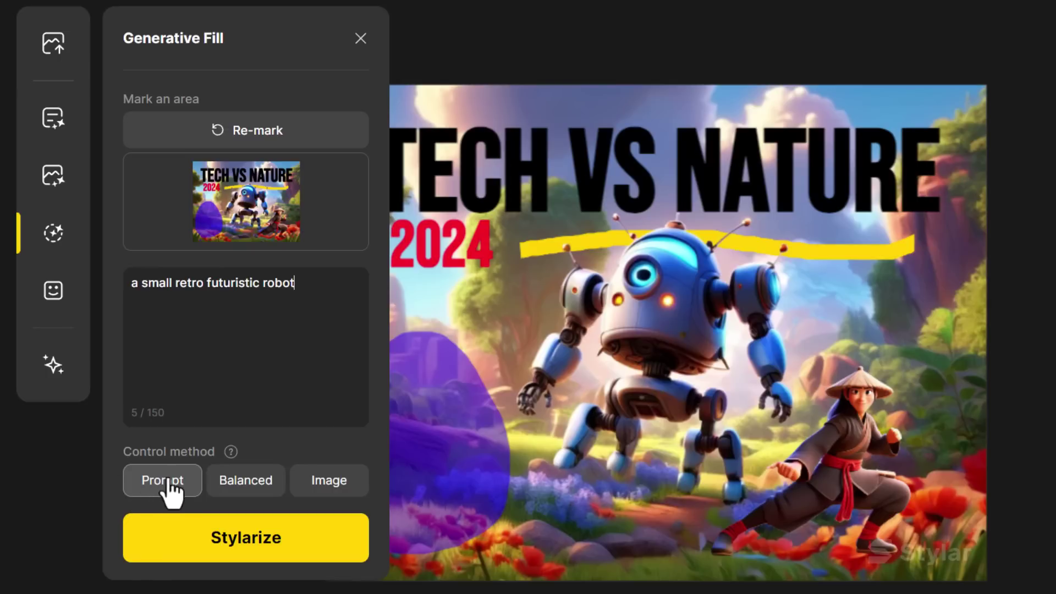
click(246, 489)
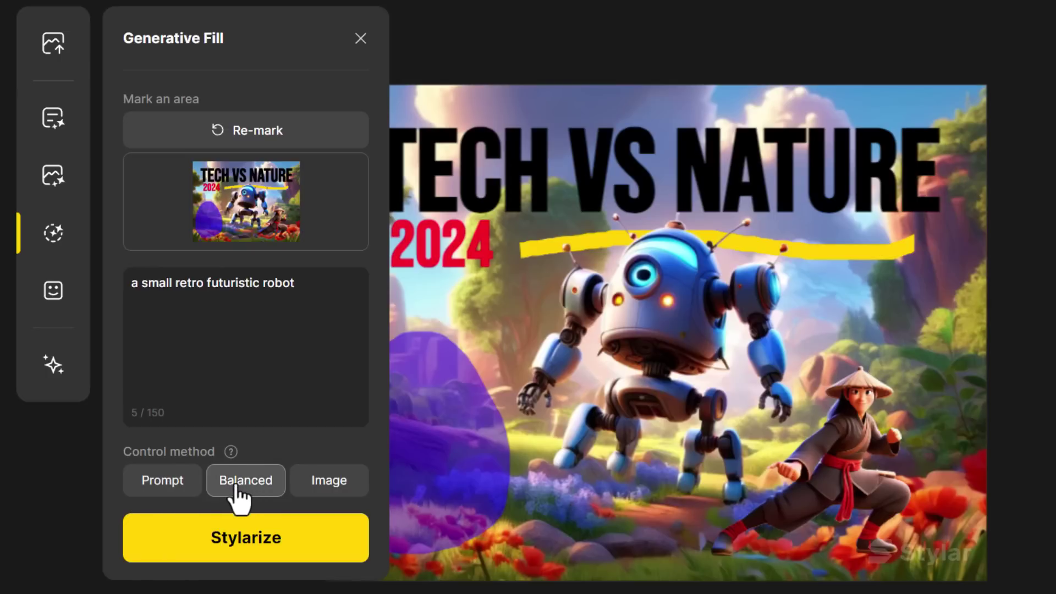
click(224, 544)
mouse_move(440, 203)
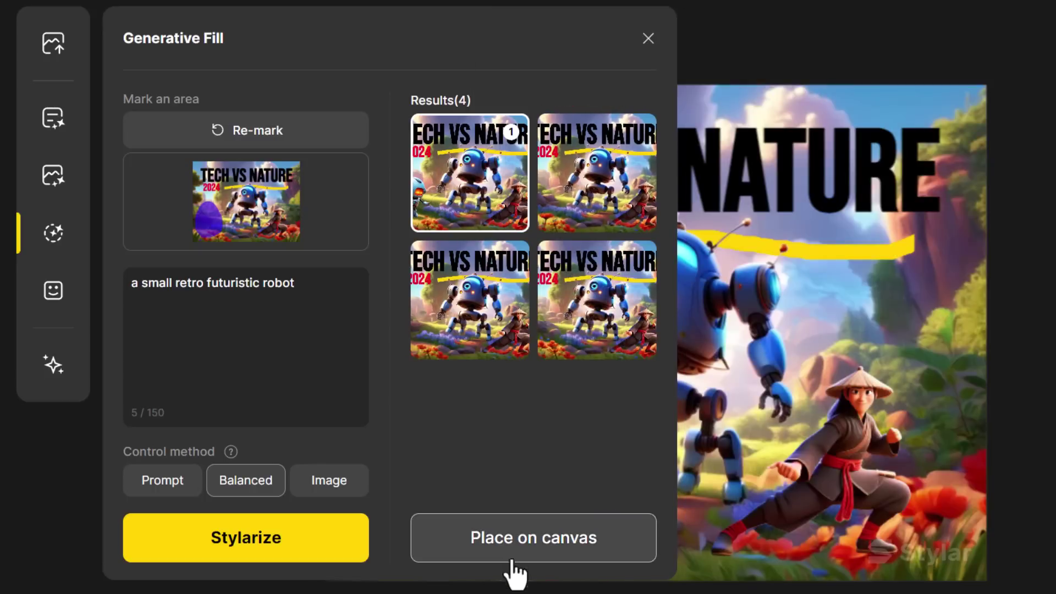
click(510, 547)
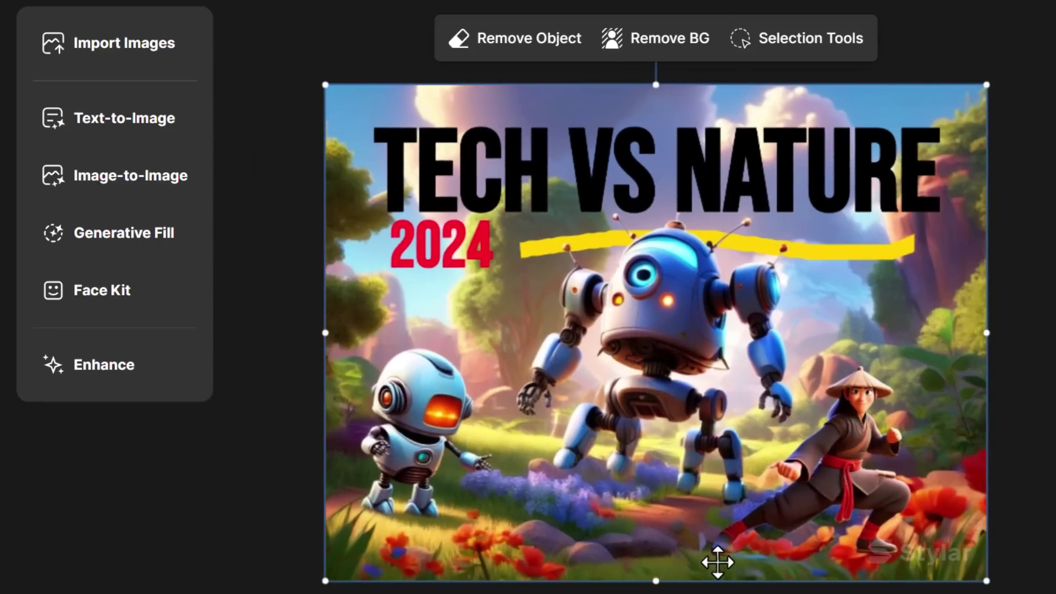
Clear the previous Generative Fill prompt, then brush fill areas around the large robot's feet and both of the warrior's feet and accept them.
mouse_move(897, 564)
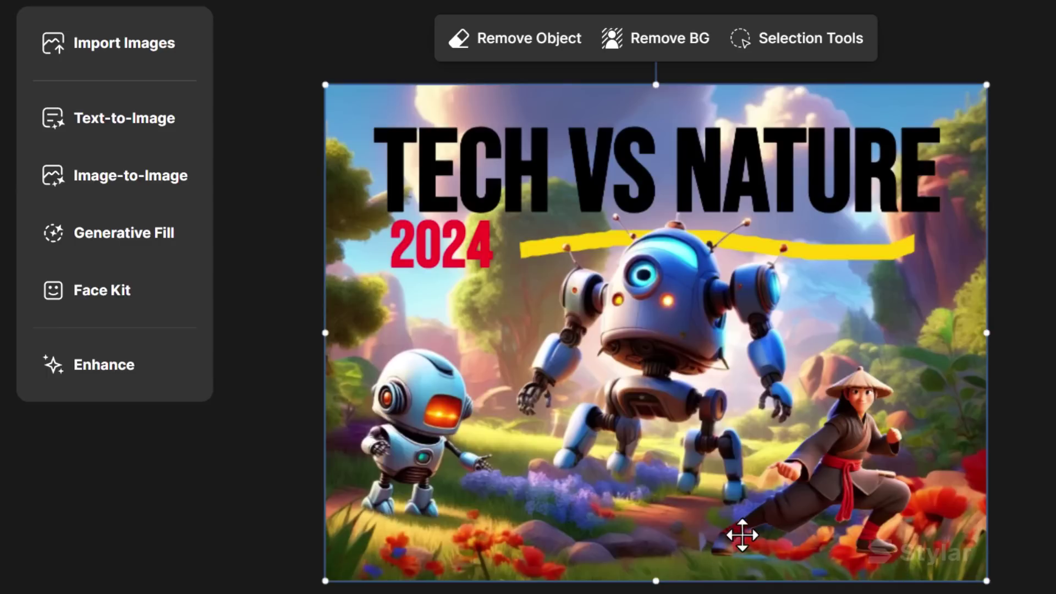
click(141, 239)
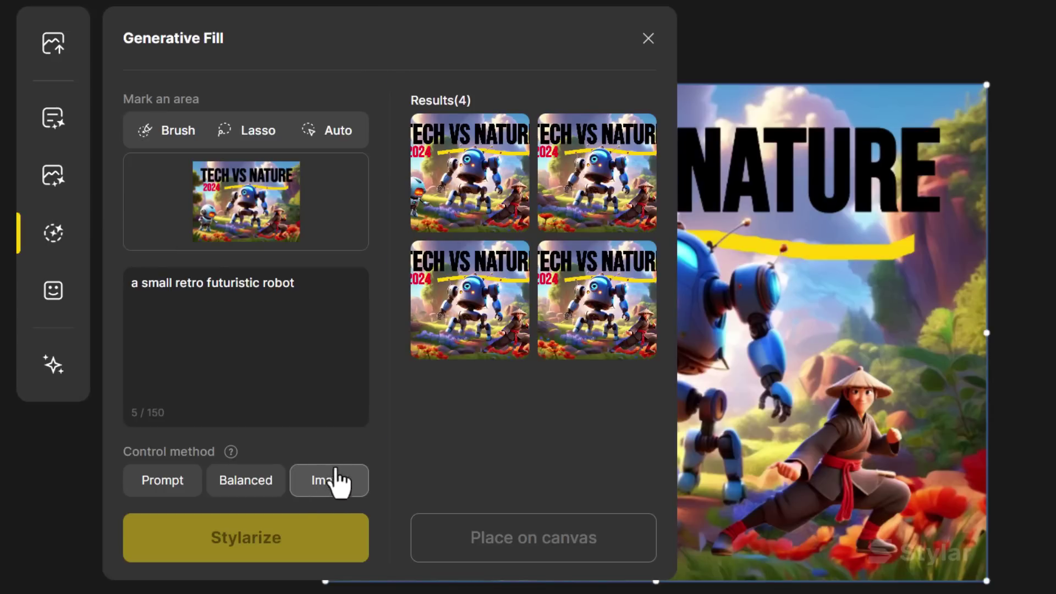
drag(318, 354, 48, 294)
key(BackSpace)
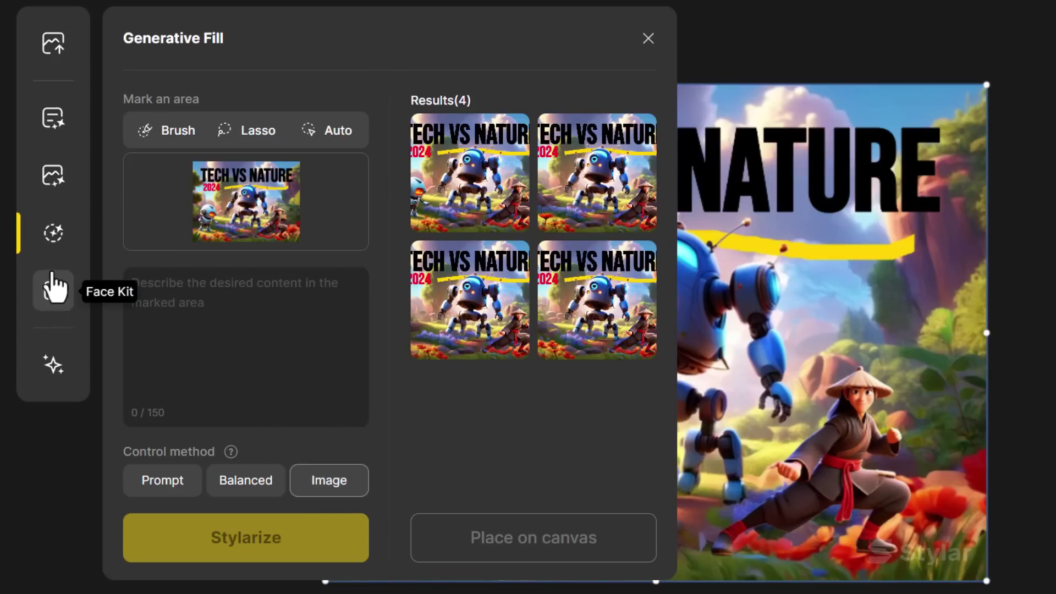
click(172, 132)
mouse_move(556, 461)
mouse_down()
mouse_move(623, 473)
mouse_move(556, 482)
mouse_up()
mouse_move(737, 495)
mouse_down()
mouse_move(670, 496)
mouse_move(731, 558)
mouse_up()
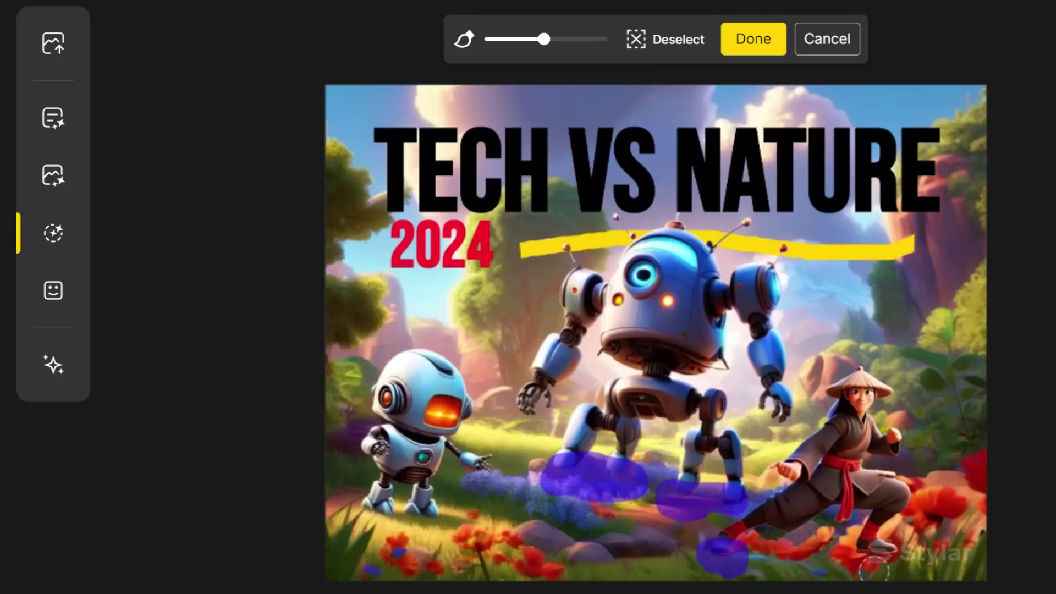
mouse_move(873, 572)
mouse_down()
mouse_move(855, 552)
mouse_move(901, 561)
mouse_up()
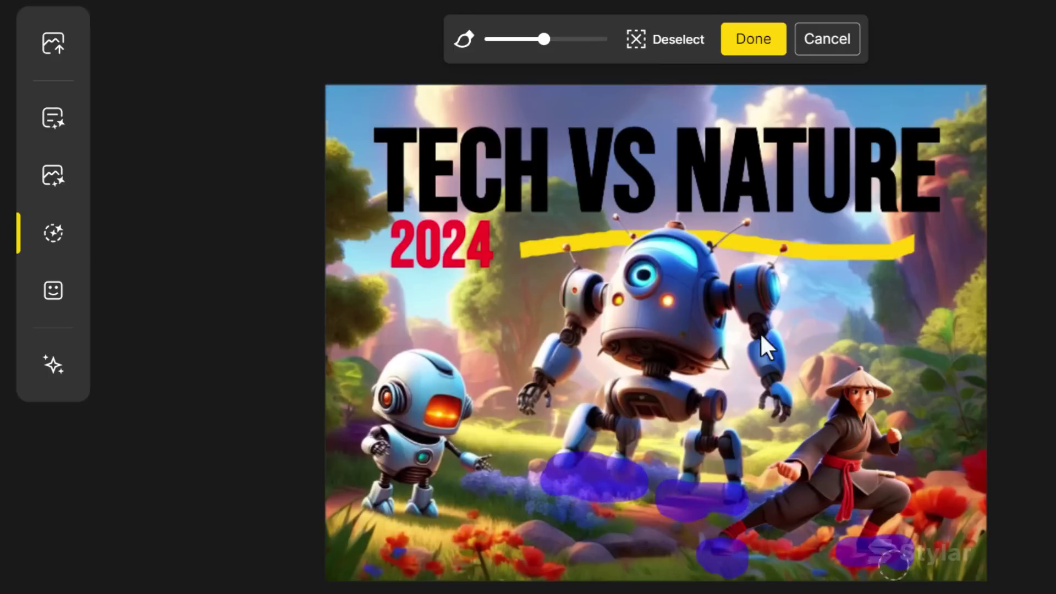
click(752, 43)
Fill the marked areas with "add shadow" using the Image control method and place the third result on the canvas.
click(213, 306)
text(add)
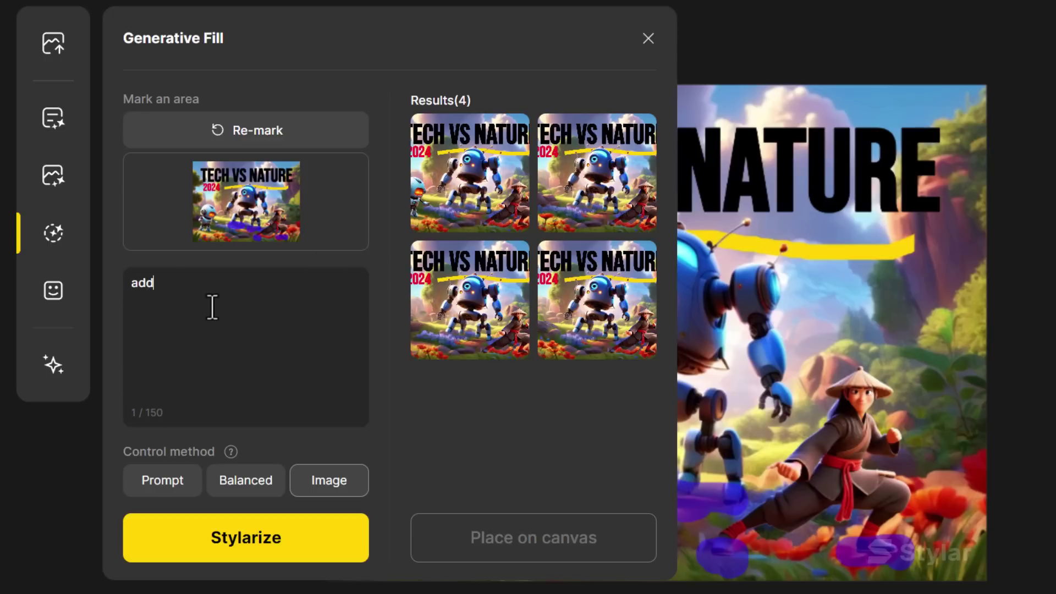
text( shadow)
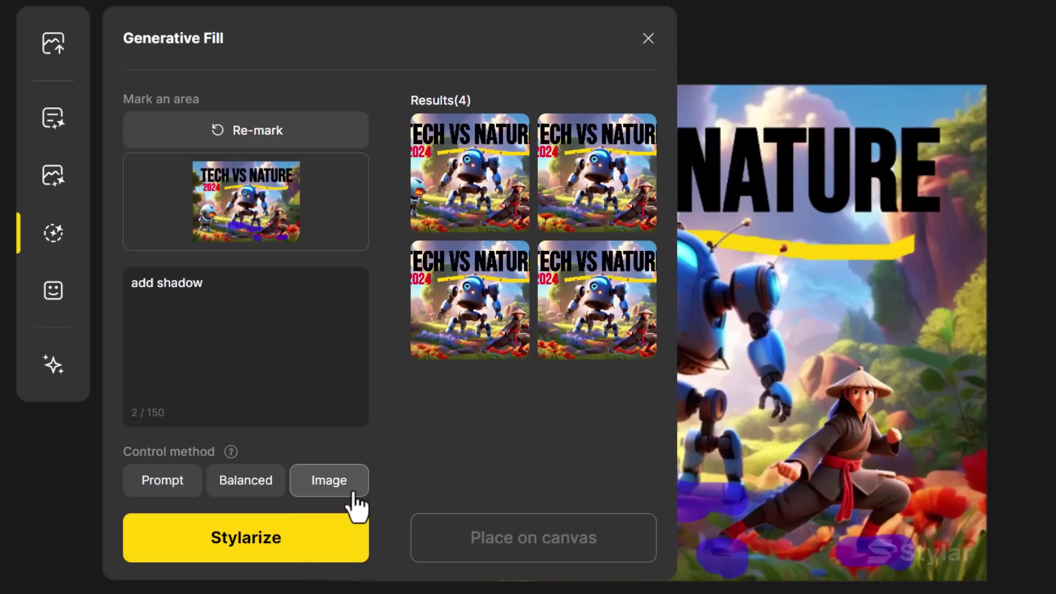
click(273, 531)
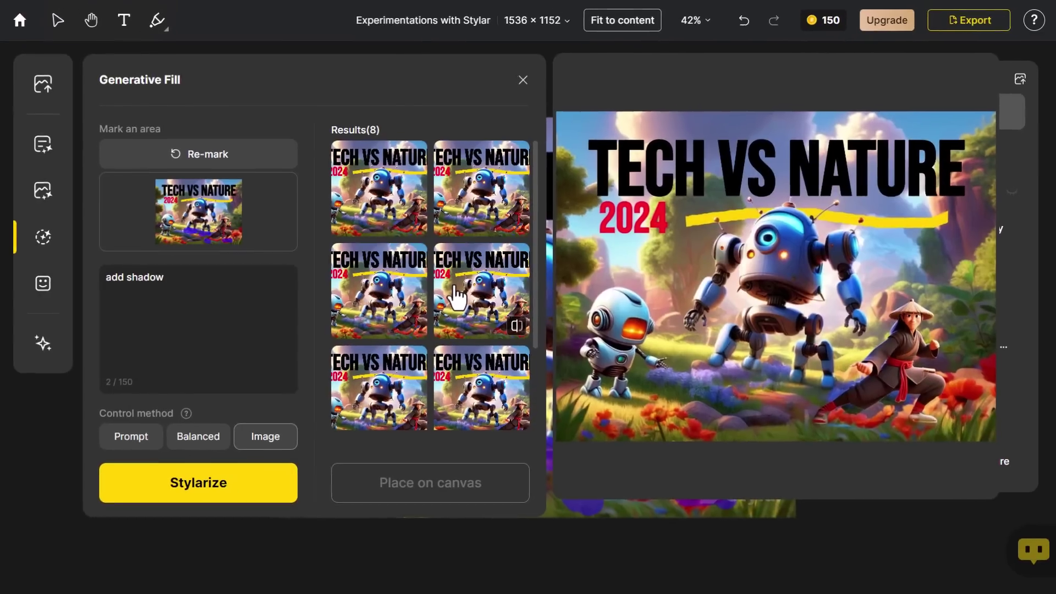
click(390, 286)
click(411, 490)
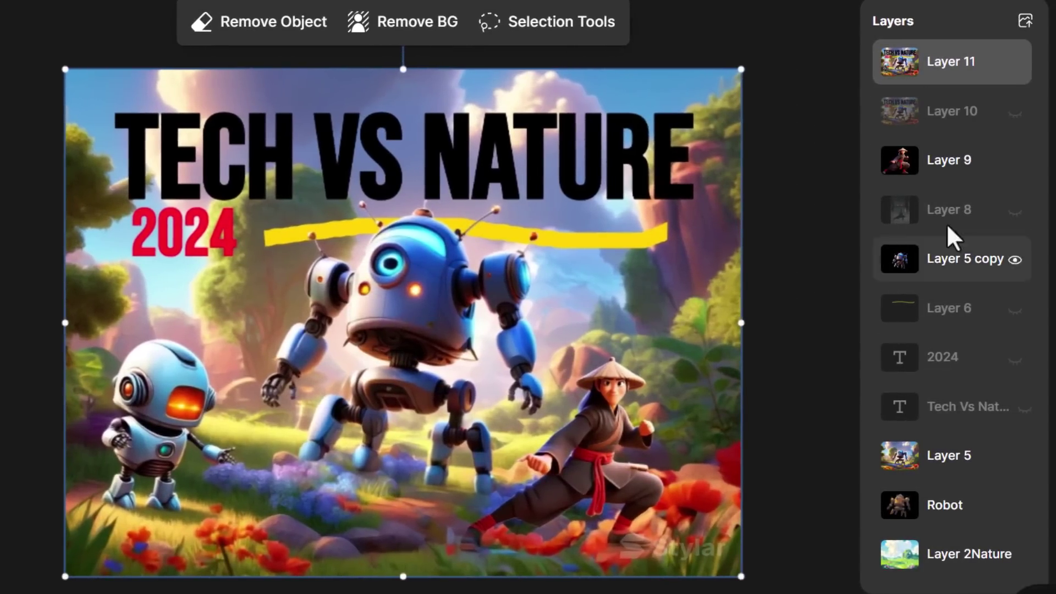
Lasso the title, year and yellow underline in Layer 11 and delete the selected area.
click(530, 30)
mouse_move(311, 88)
mouse_down()
mouse_move(154, 89)
mouse_move(96, 196)
mouse_move(228, 275)
mouse_move(346, 253)
mouse_move(324, 87)
mouse_up()
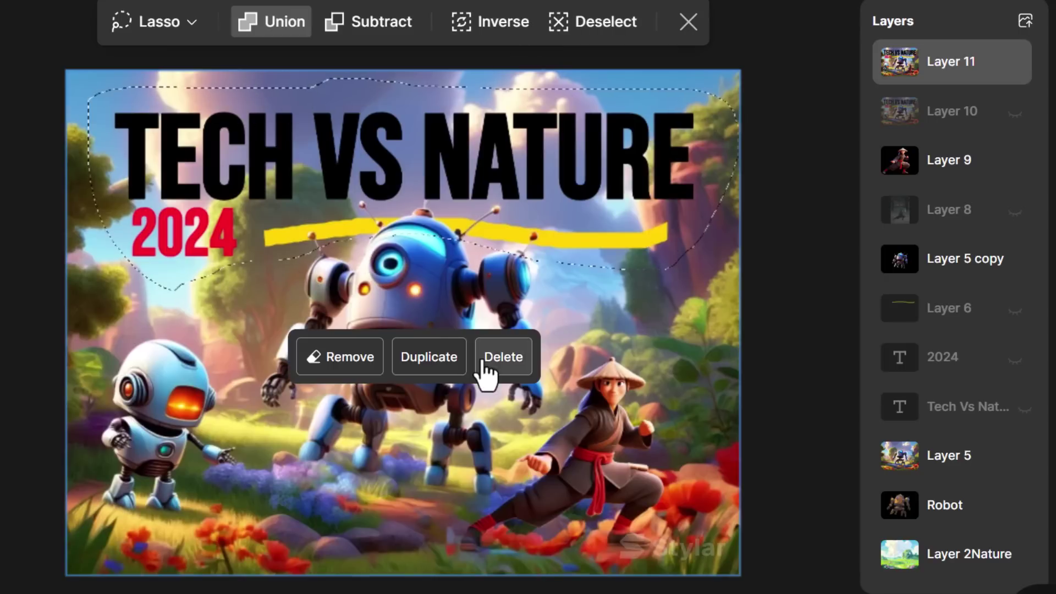
click(486, 360)
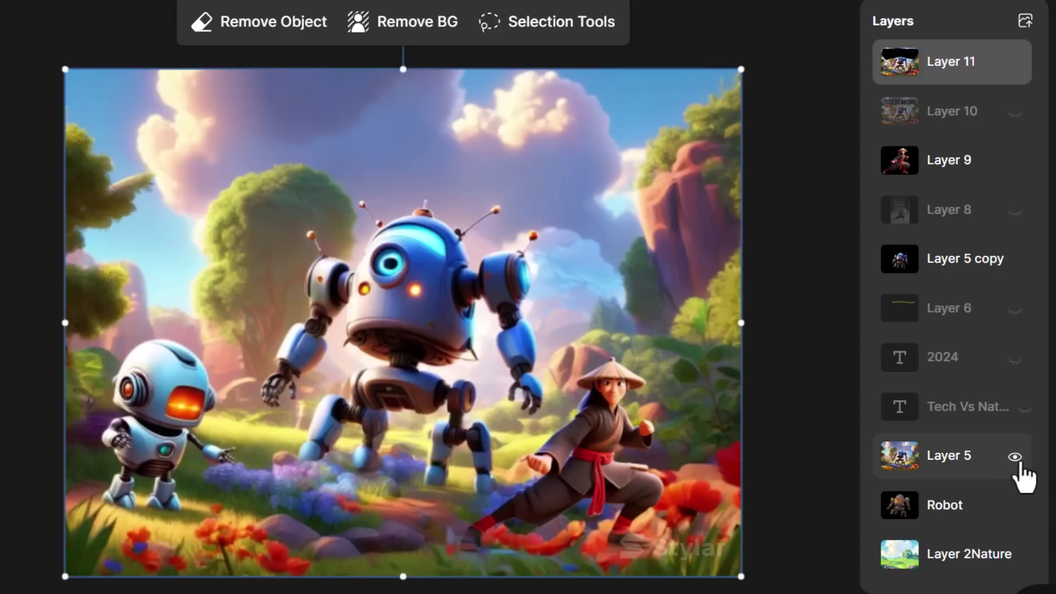
Check Layer 5 by toggling its visibility, reorder it directly beneath Layer 11, and bring Layer 5 copy to the top of the stack.
click(1016, 459)
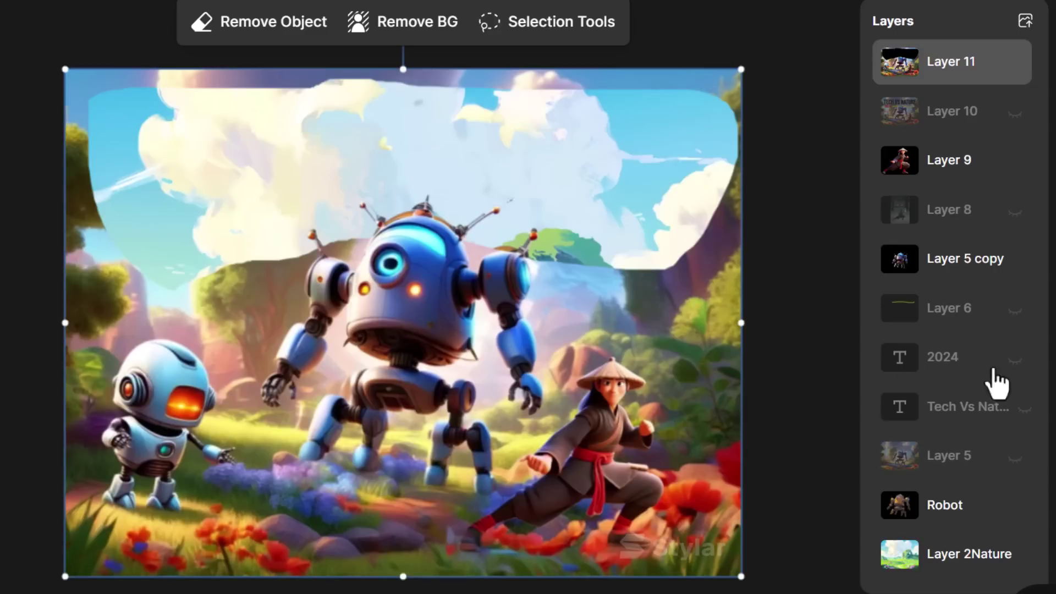
click(1016, 460)
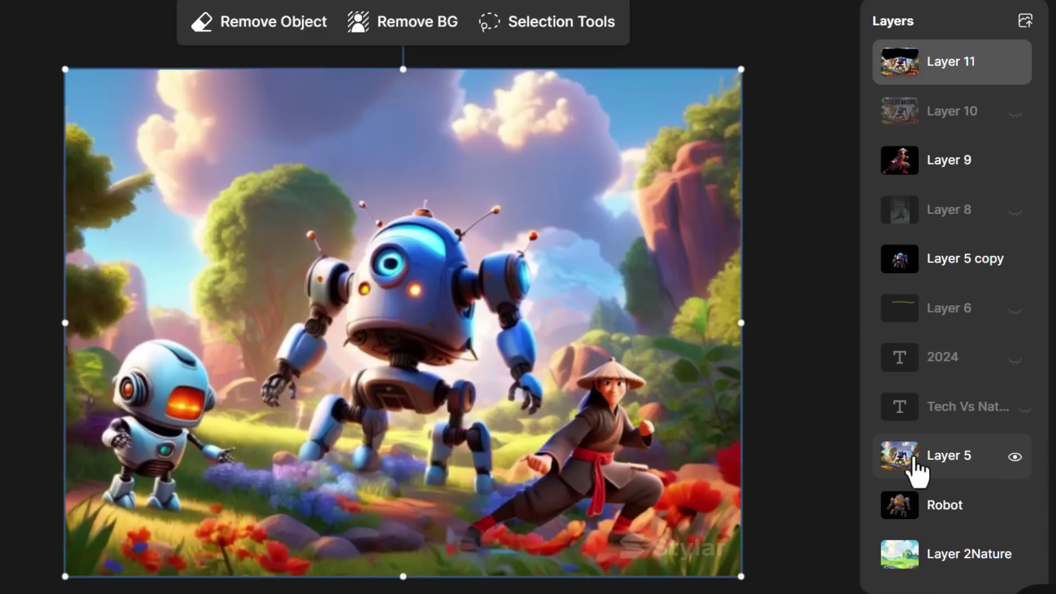
drag(977, 466, 981, 105)
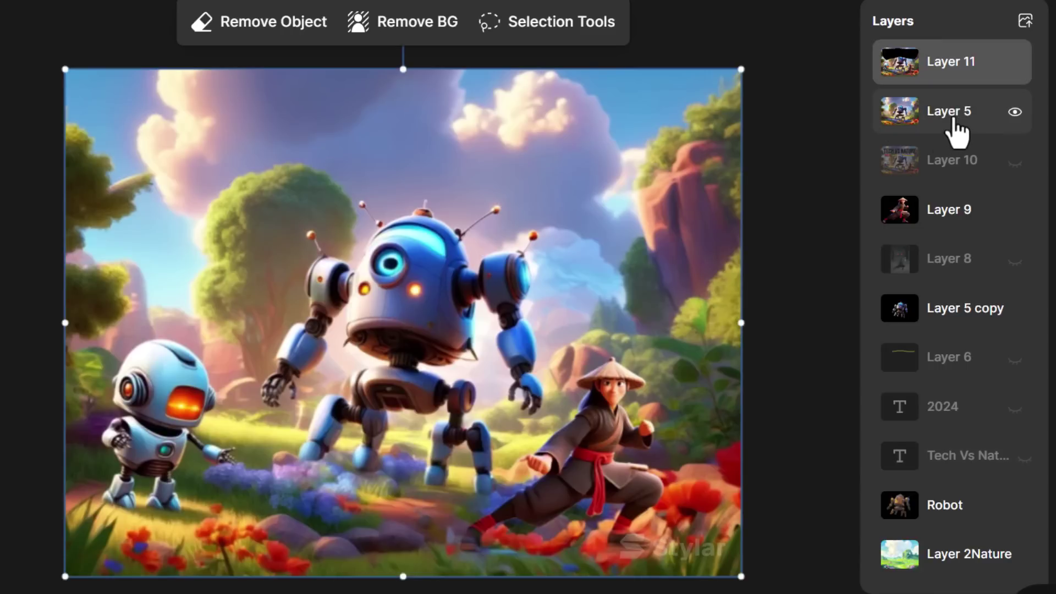
drag(950, 325, 956, 61)
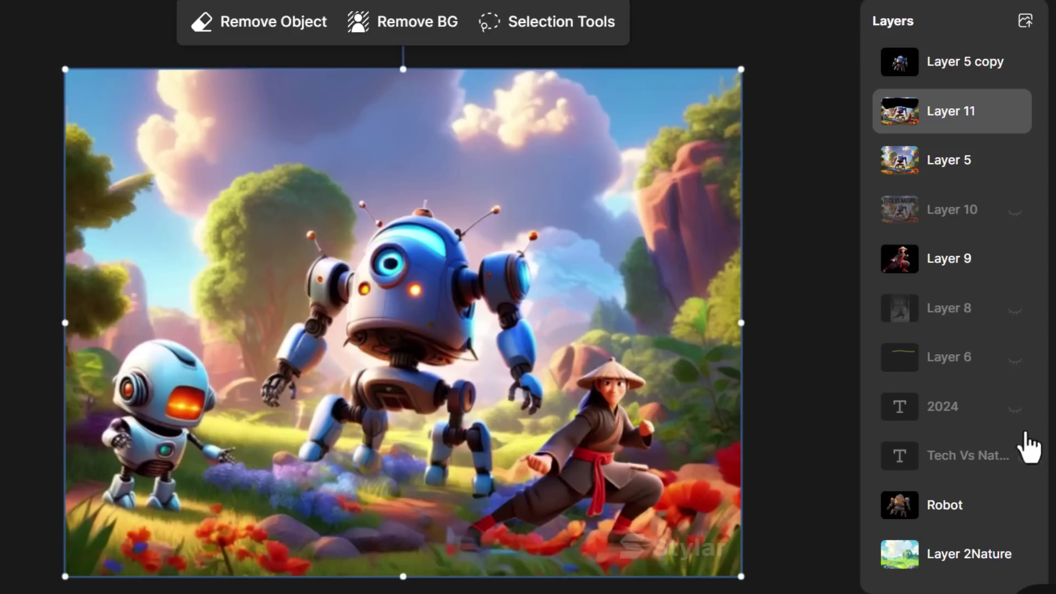
Bring the 2024 text layer to the top of the stack and move the text higher into the sky.
drag(933, 419, 942, 43)
click(162, 242)
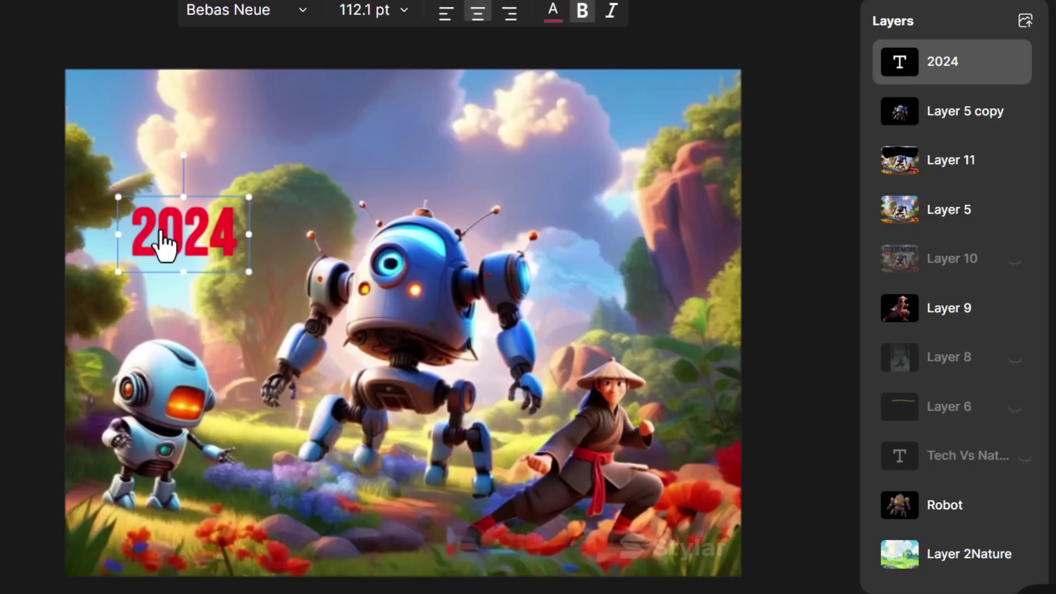
drag(162, 242, 165, 166)
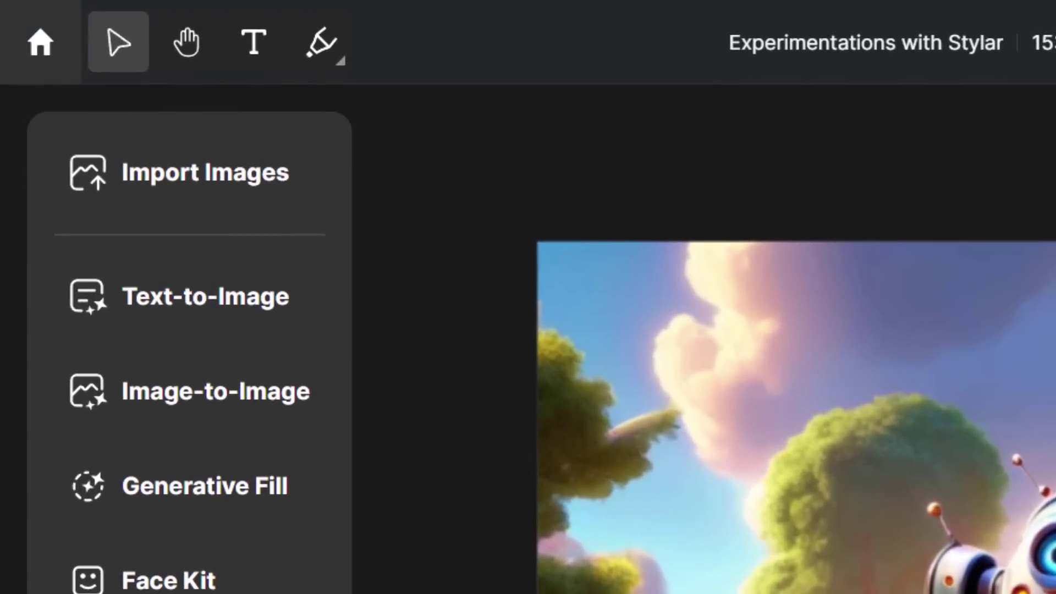
Create a new project with a 4:3 canvas of 1536 × 1152.
click(40, 42)
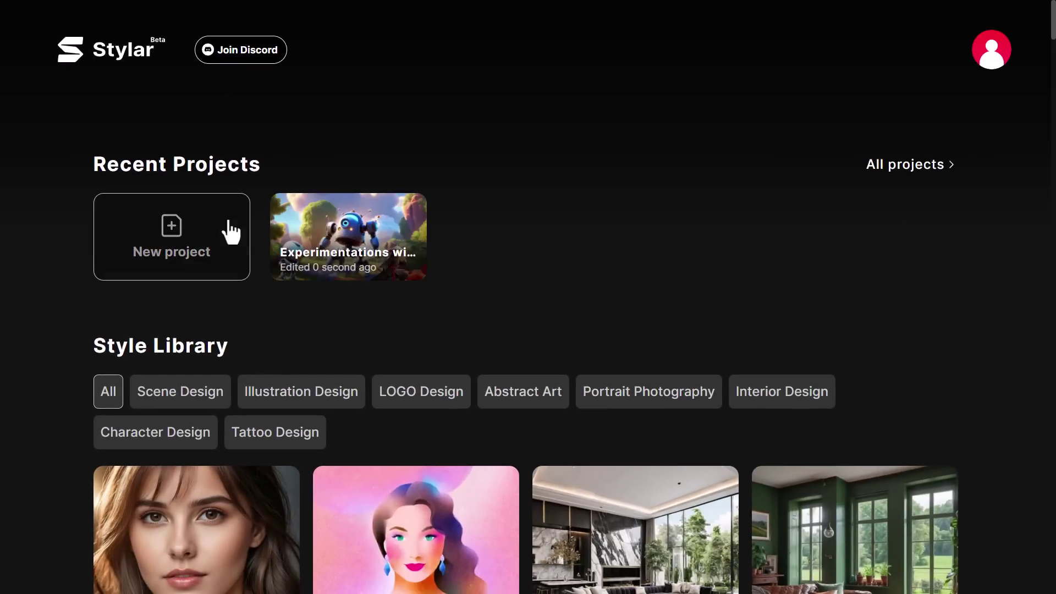
click(171, 242)
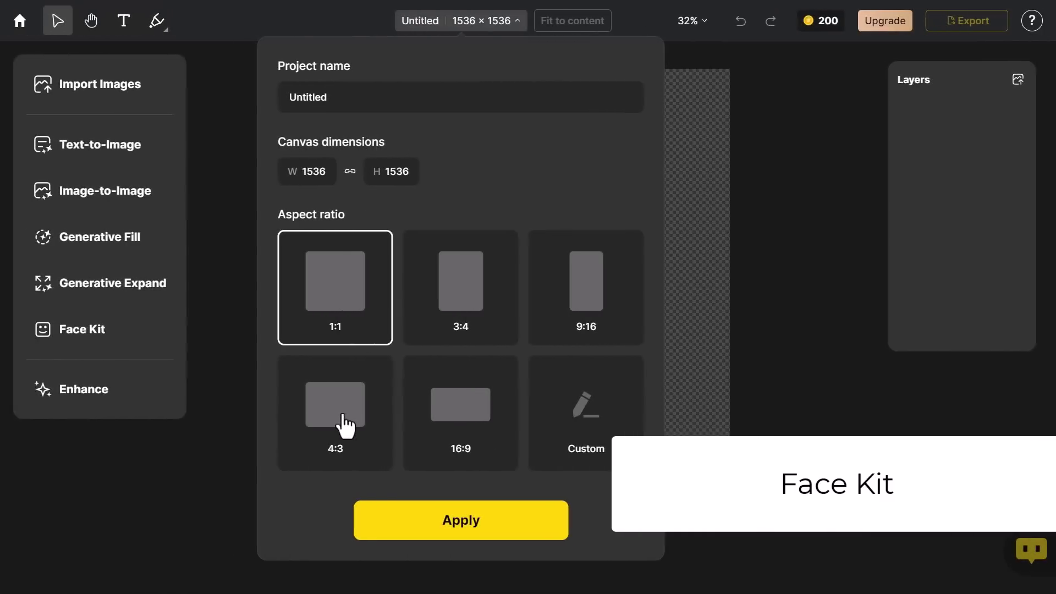
click(331, 416)
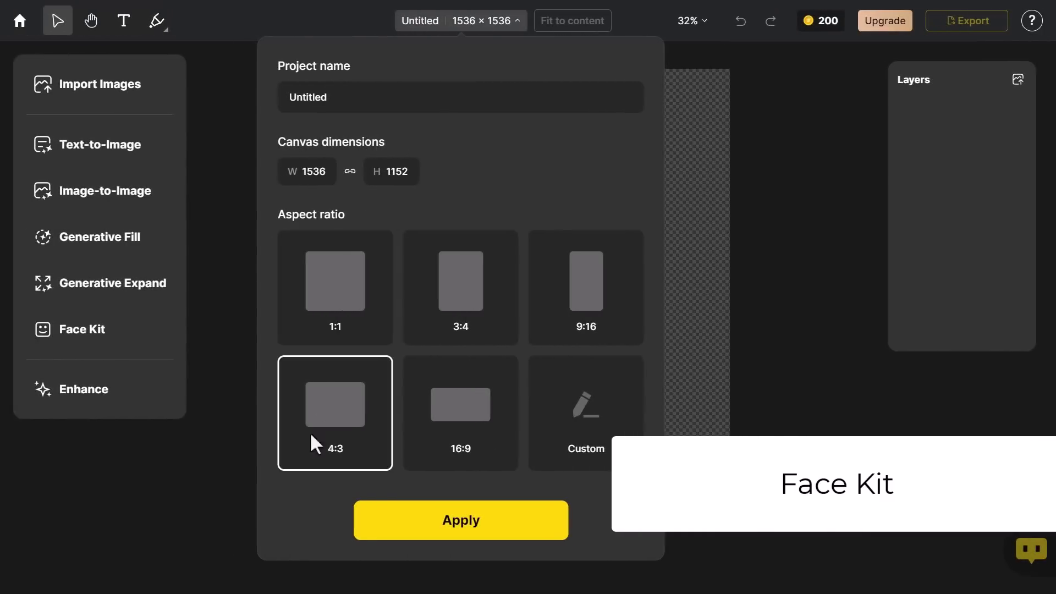
click(437, 525)
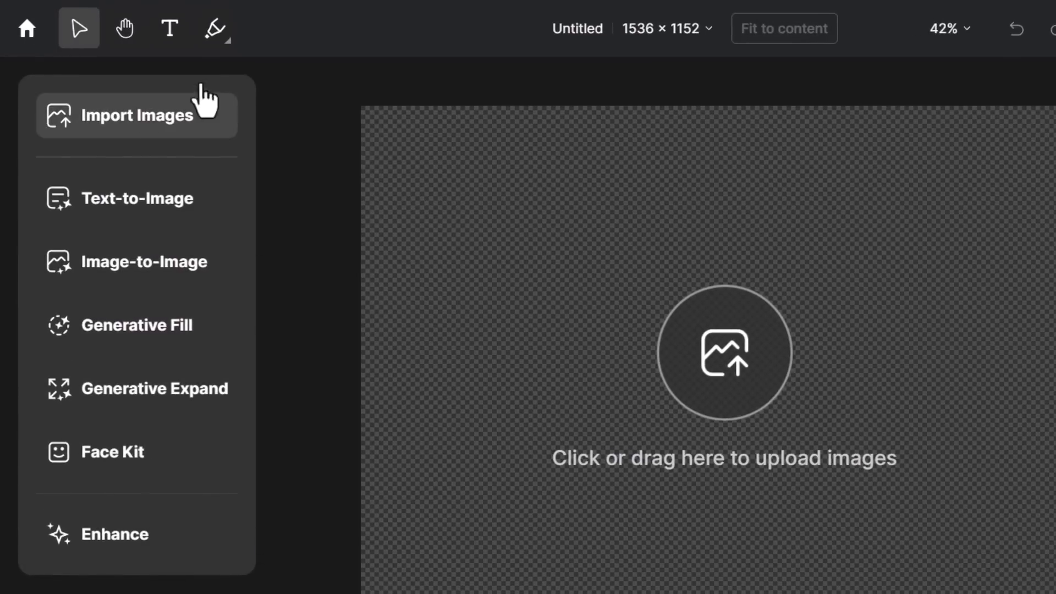
Import the photo of the family in front of the modern home from the stylar folder.
click(158, 122)
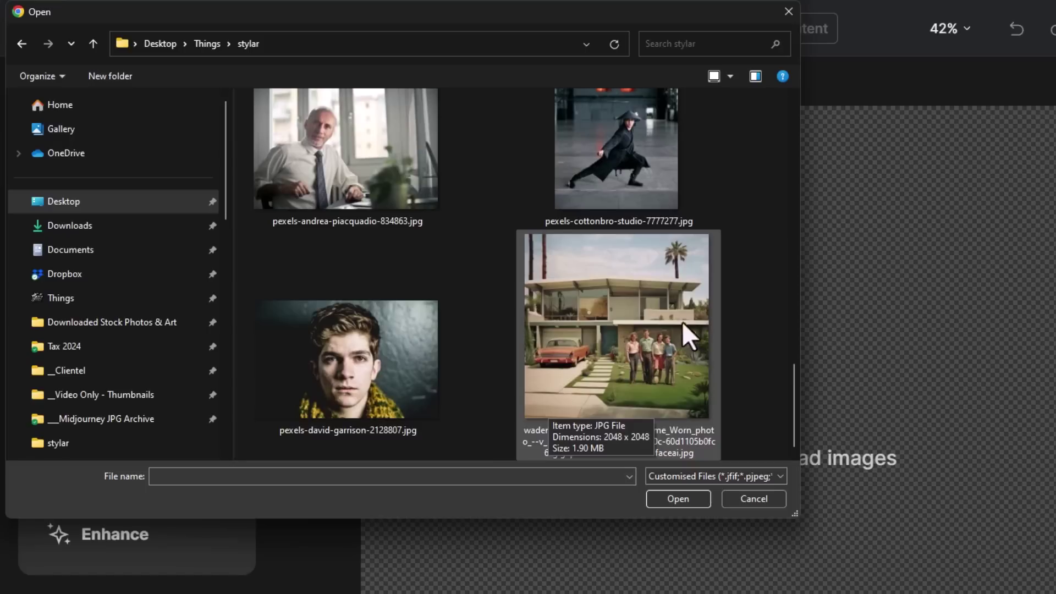
click(635, 359)
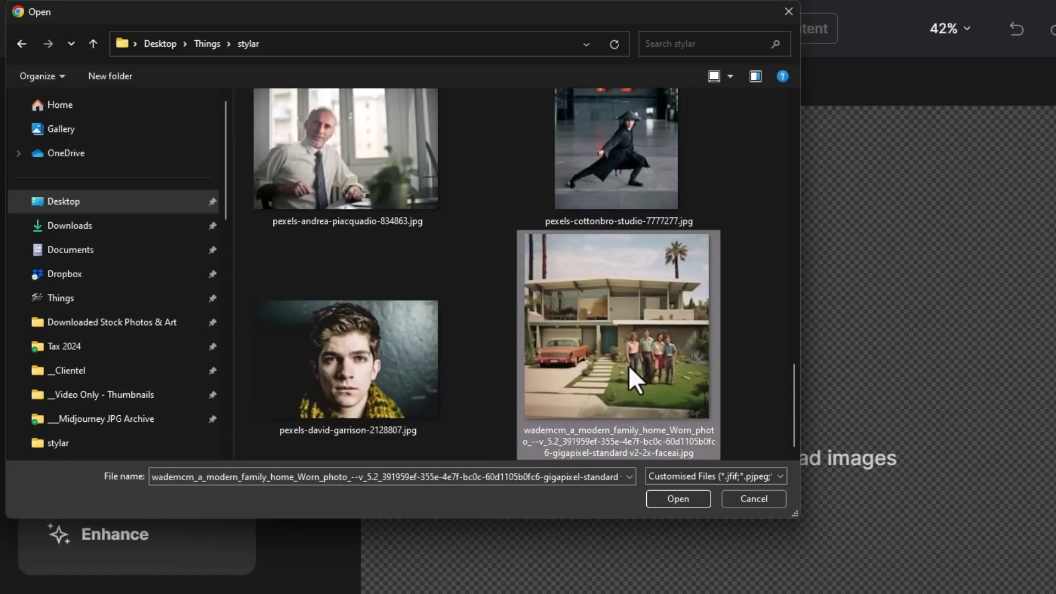
click(673, 498)
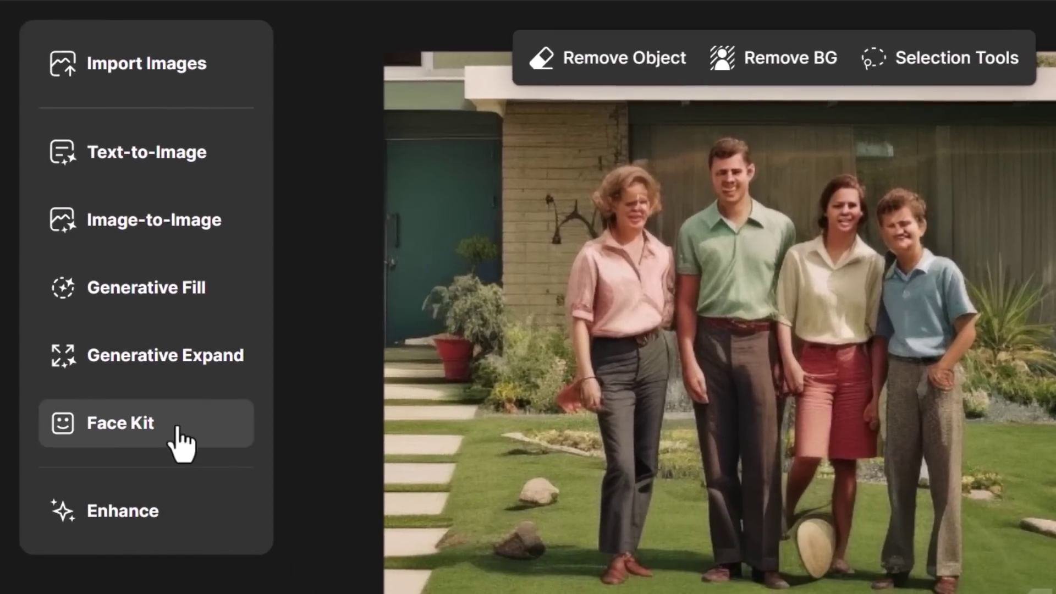
In Face Kit's Repair mode, brush over the face of the woman in the pink shirt and accept the marked area.
click(125, 432)
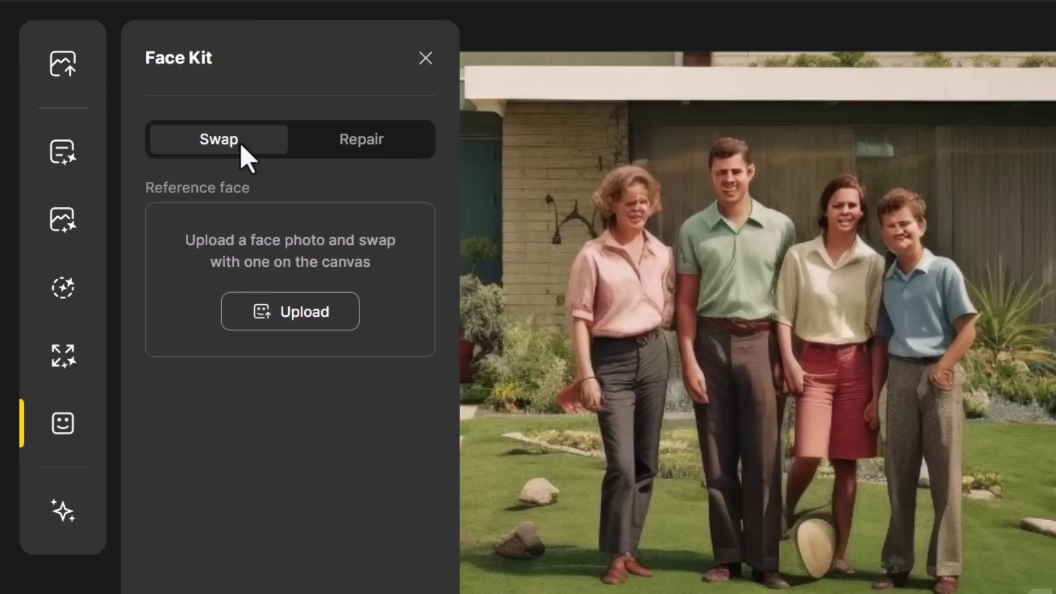
click(356, 143)
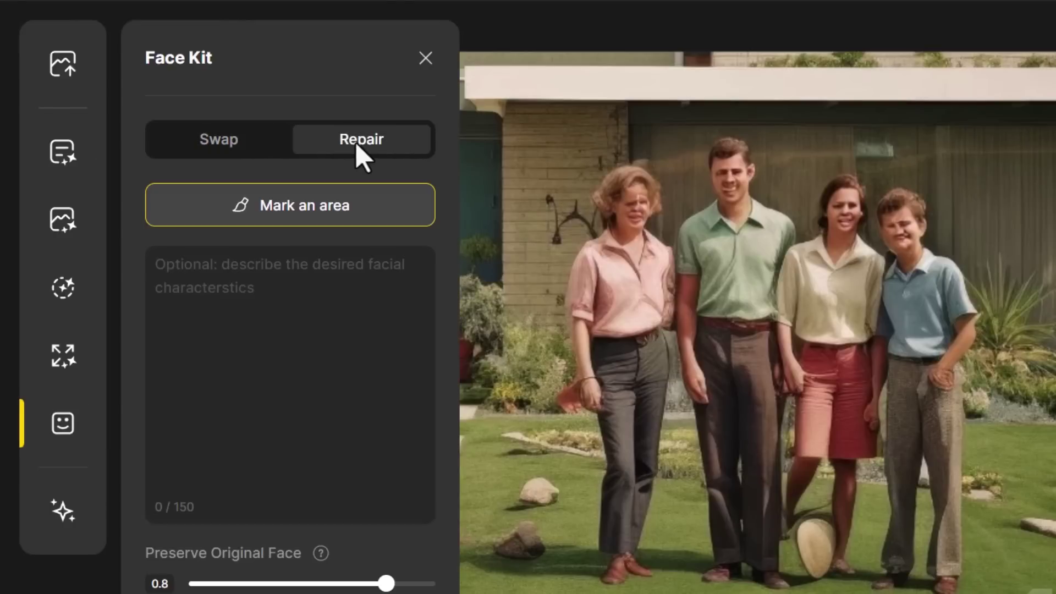
click(307, 207)
mouse_move(629, 206)
mouse_down()
mouse_move(650, 225)
mouse_move(652, 208)
mouse_move(616, 193)
mouse_up()
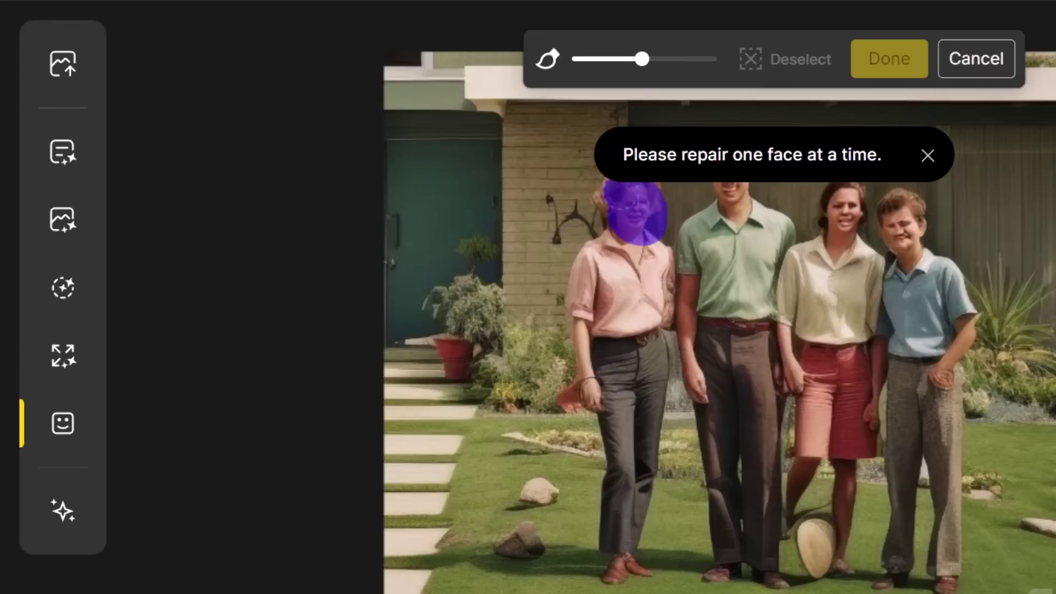
click(902, 66)
Generate the face repair with the prompt "a womans face, mid 30's" and Preserve Original Face set to 0.6.
click(278, 291)
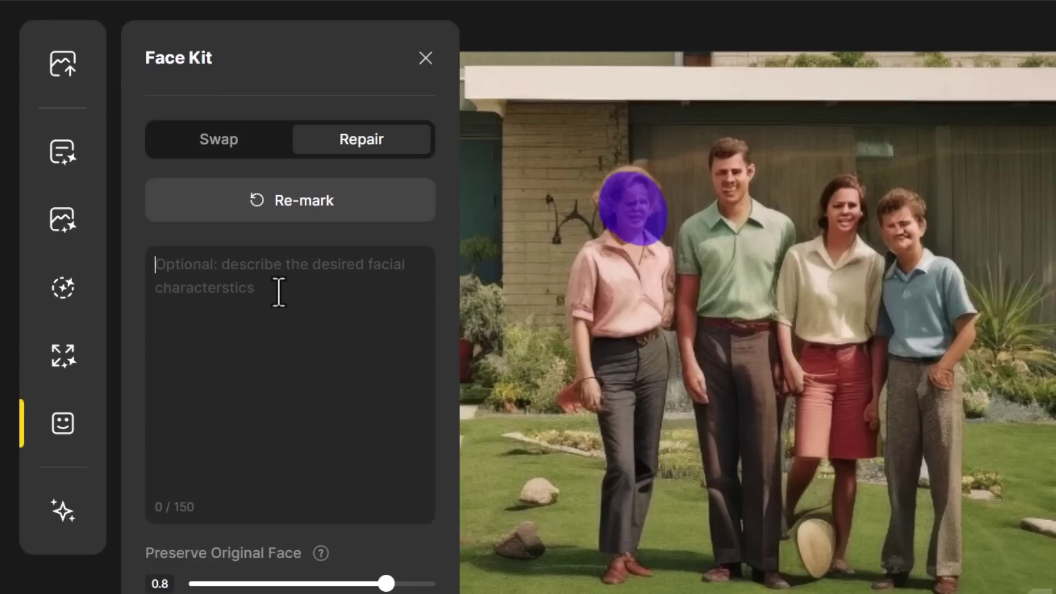
text(a womans face, mid 30's)
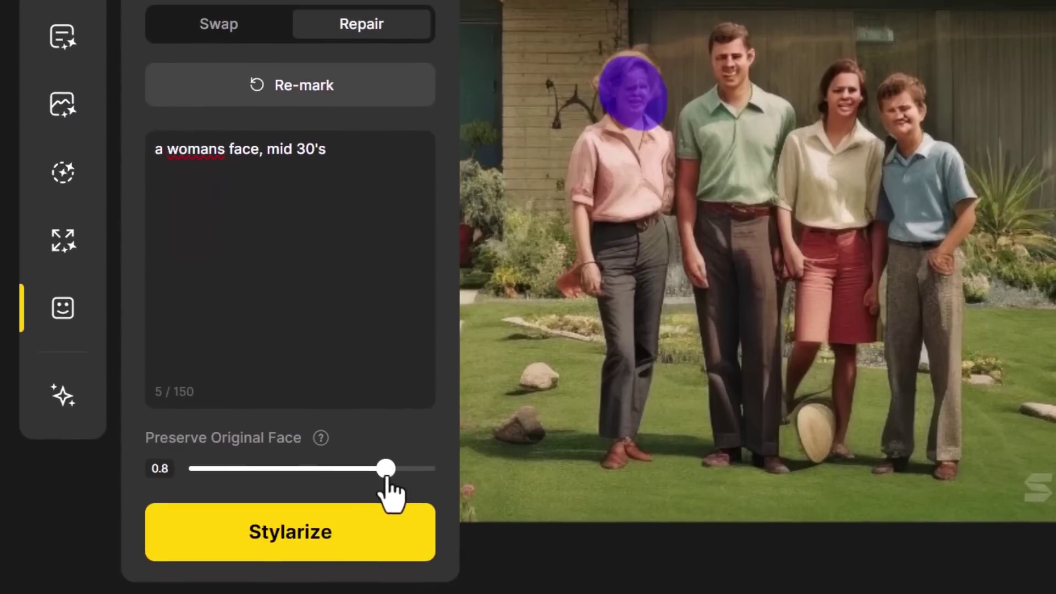
drag(386, 501, 339, 503)
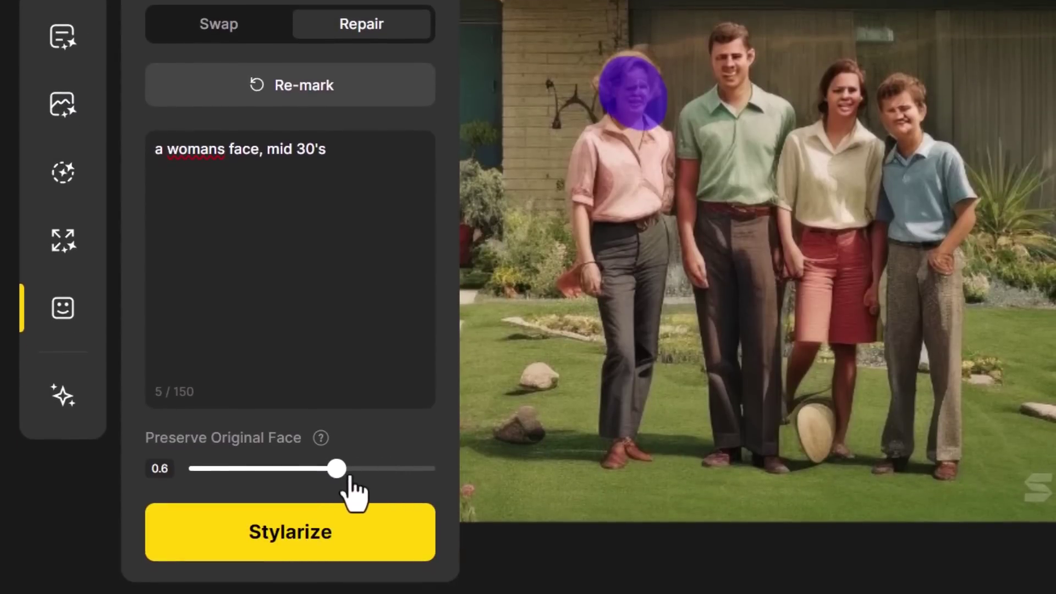
click(321, 554)
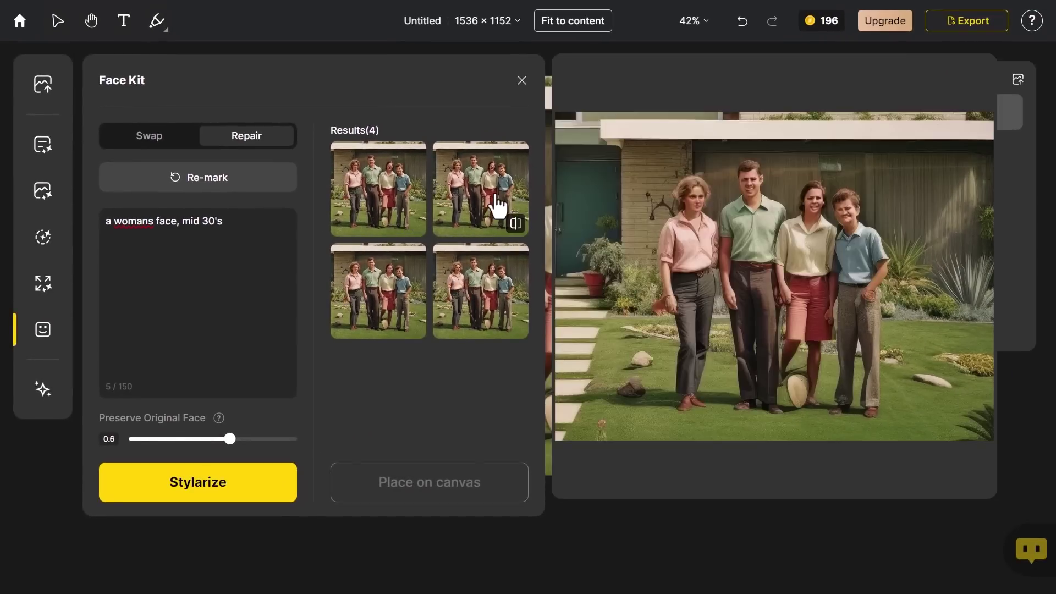
Place the first face repair result on the canvas and examine the woman's face.
mouse_move(405, 196)
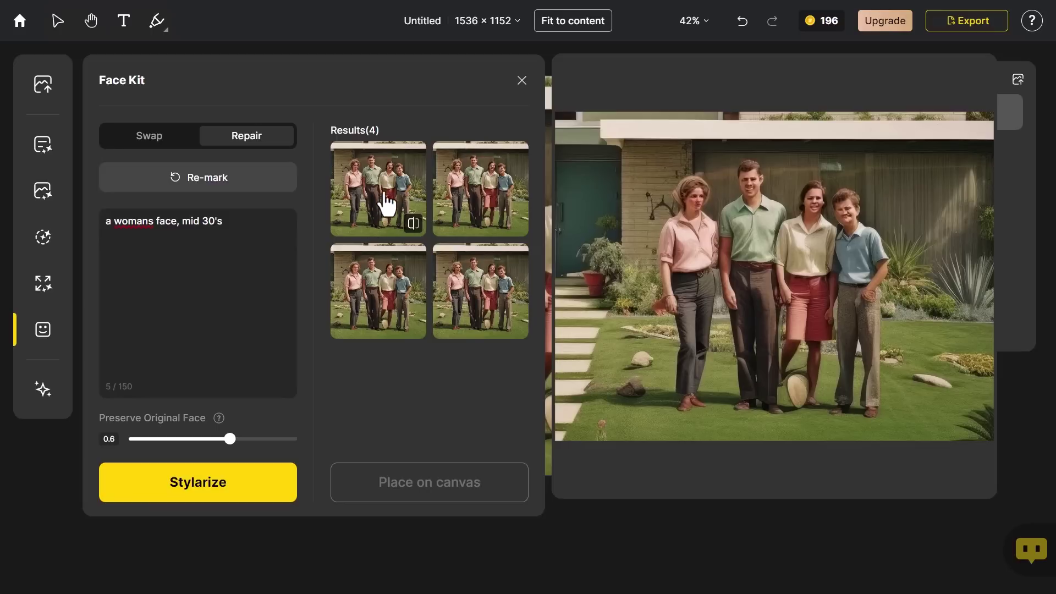
click(386, 202)
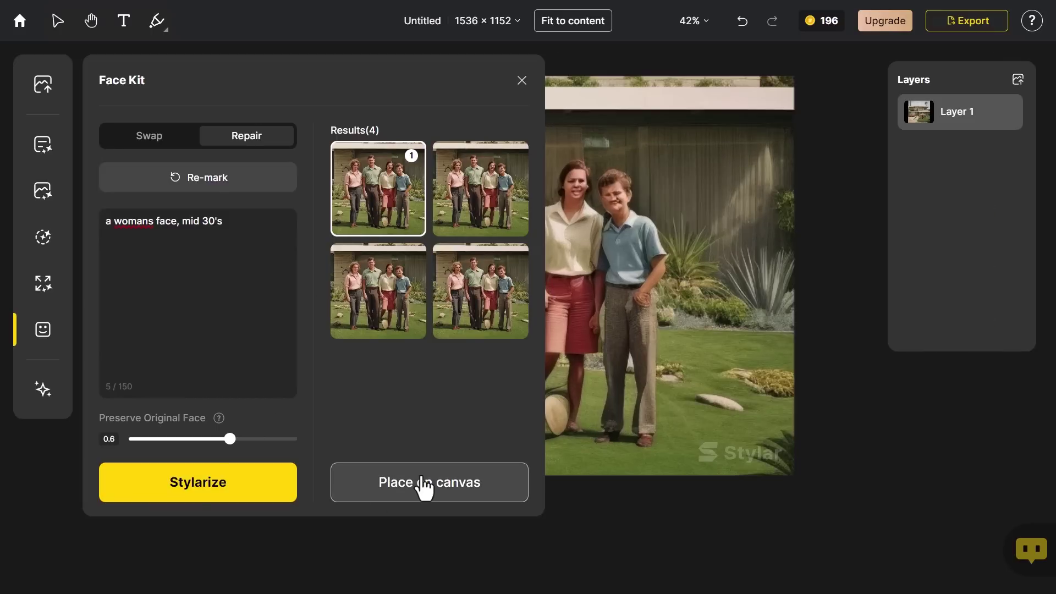
click(421, 488)
scroll(436, 185, up, 5)
scroll(435, 185, up, 3)
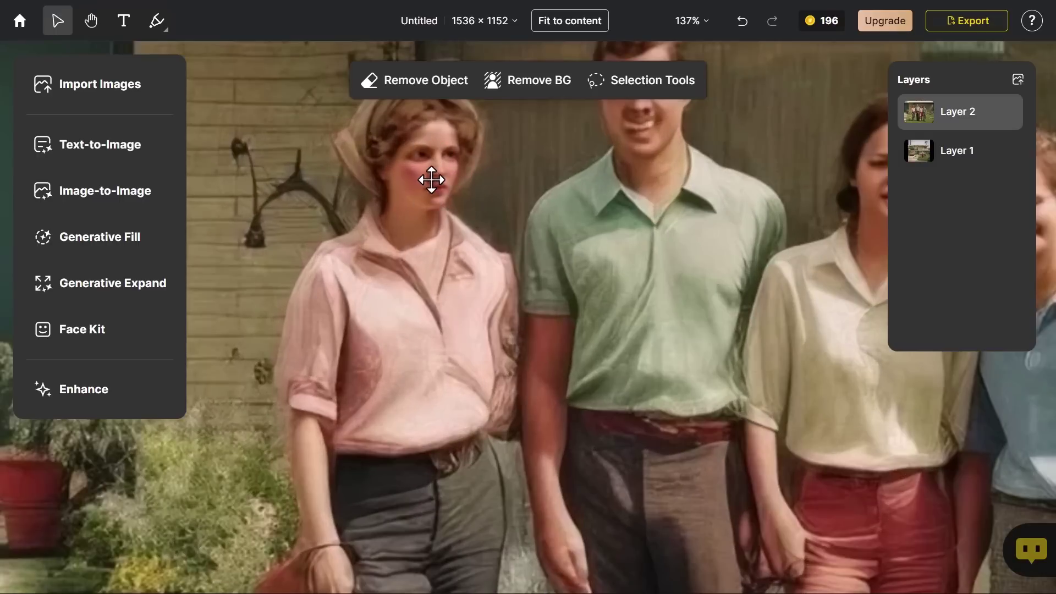
scroll(432, 187, up, 3)
scroll(434, 209, down, 6)
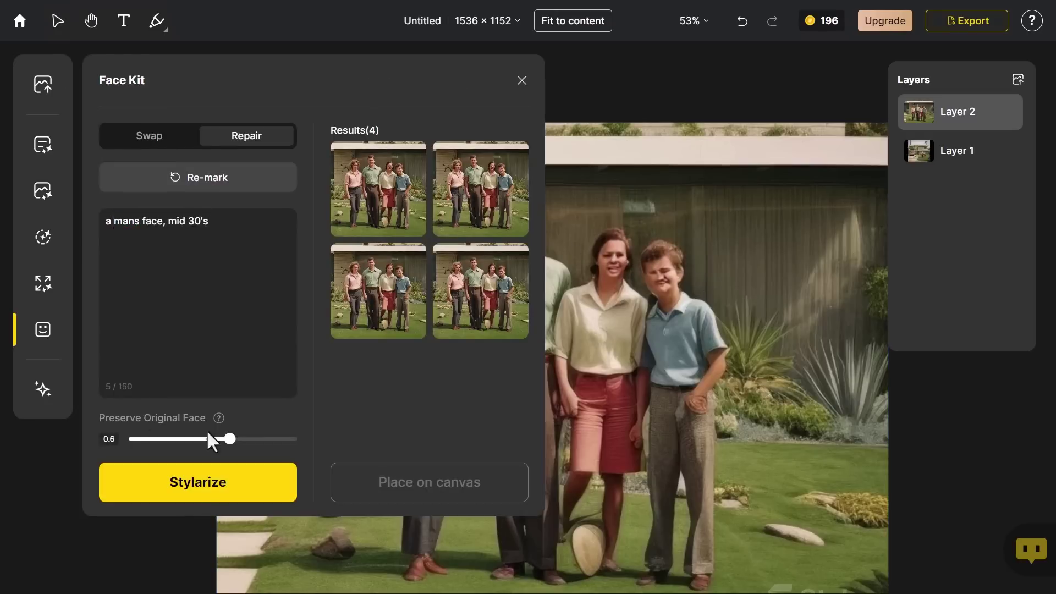
Generate face repairs with the prompts "a mans face, mid 30's" and "a young girls face, teenager", Preserve Original Face at 0.6, and preview the results.
click(214, 483)
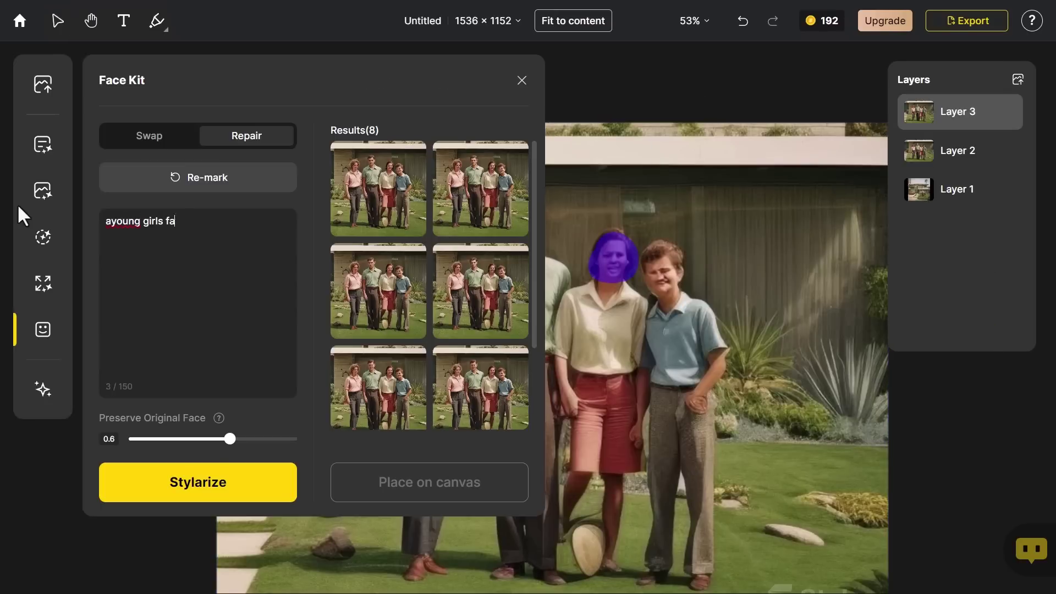
text(ce, teenager)
click(226, 479)
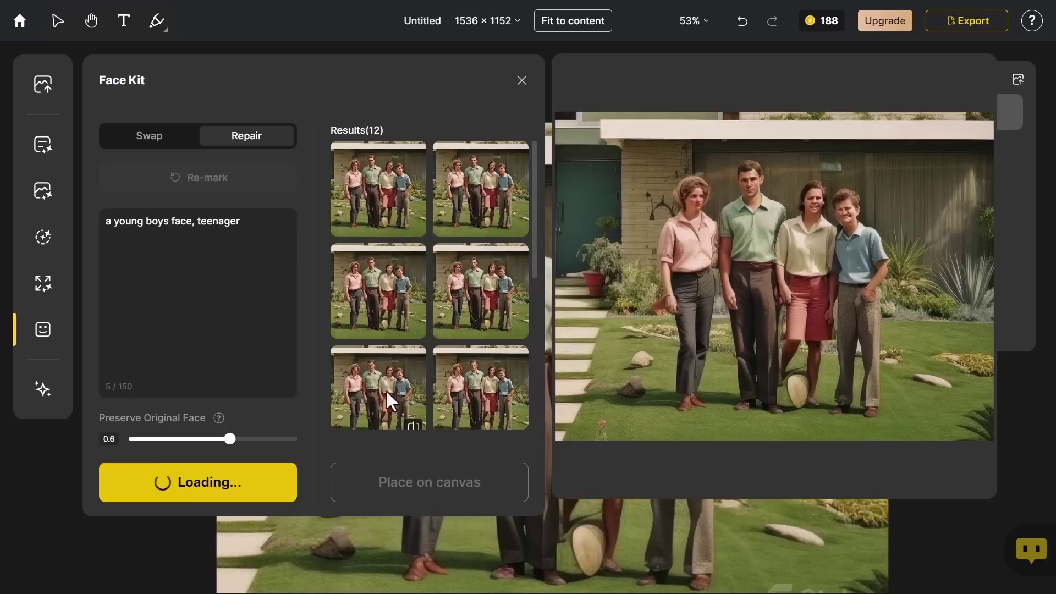
mouse_move(383, 304)
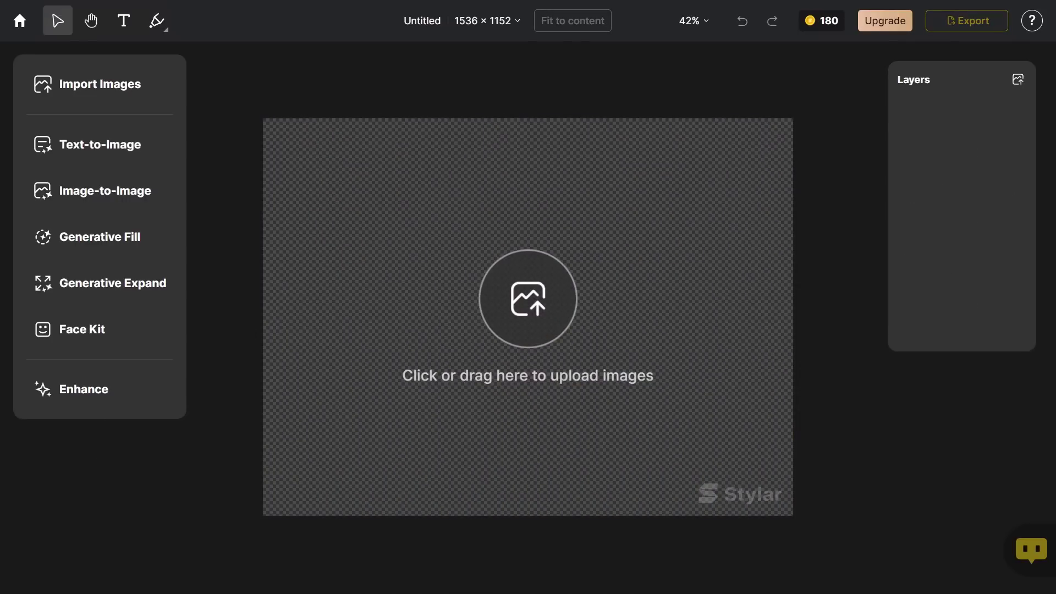
Import the photo of the man in front of surfboards and load the portrait with the yellow scarf as Face Kit's swap reference face.
drag(104, 145, 529, 323)
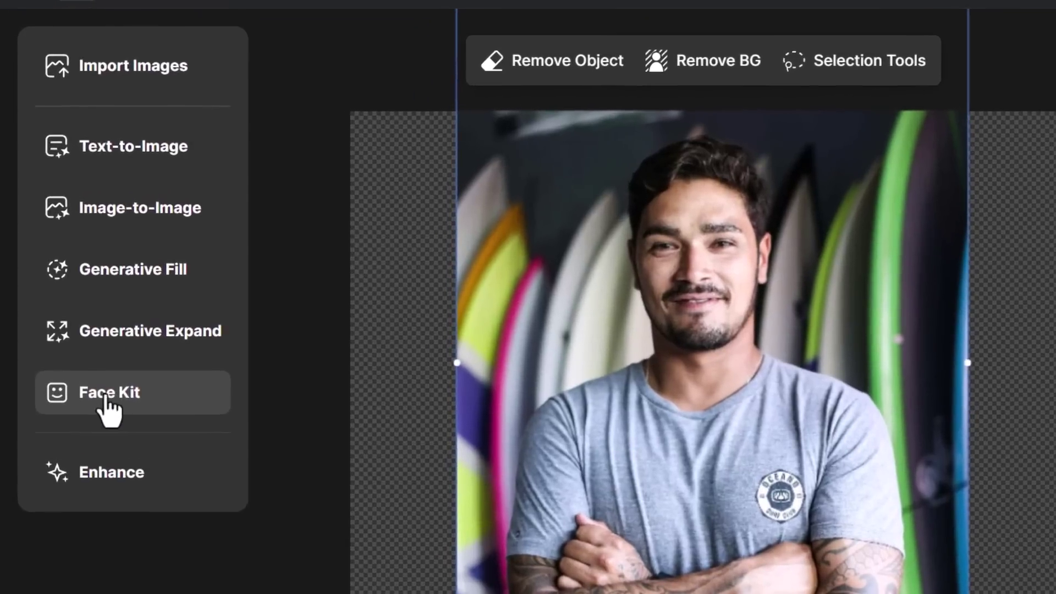
click(78, 332)
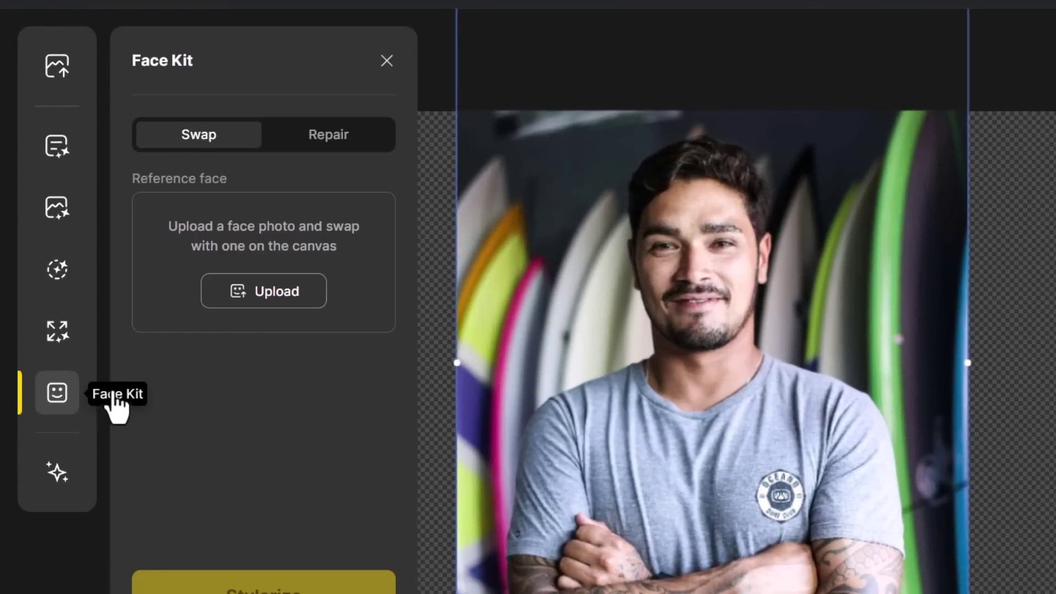
click(269, 285)
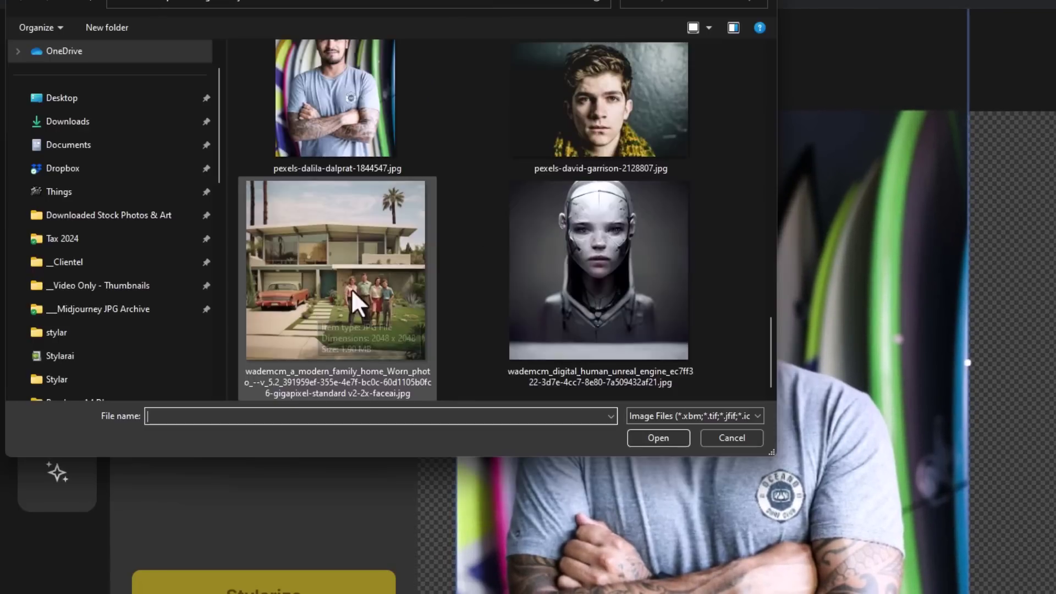
click(619, 82)
click(658, 438)
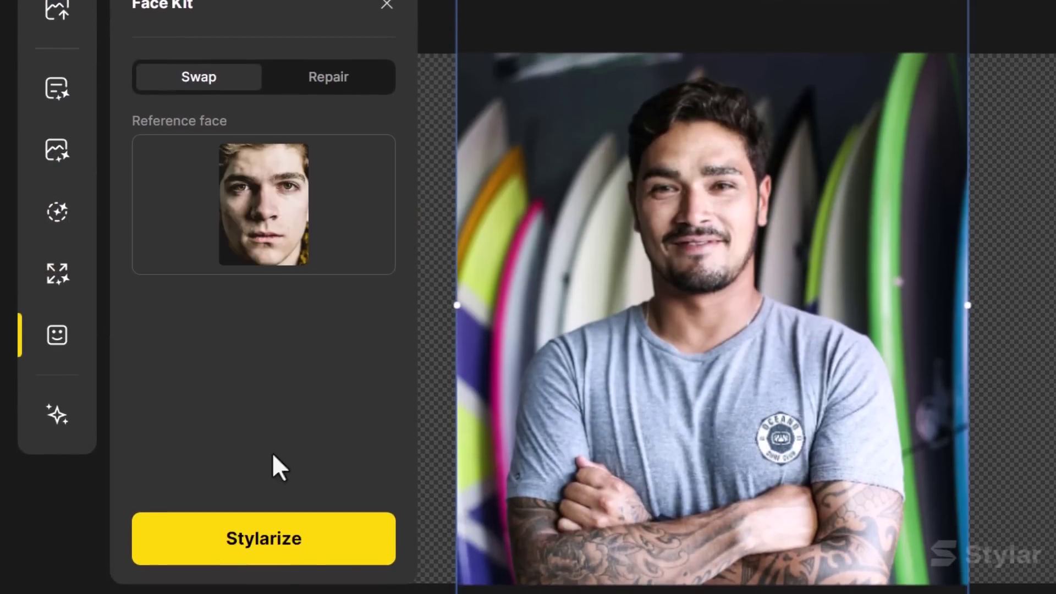
Generate the face swap and place the third result on the canvas.
click(270, 555)
mouse_move(491, 278)
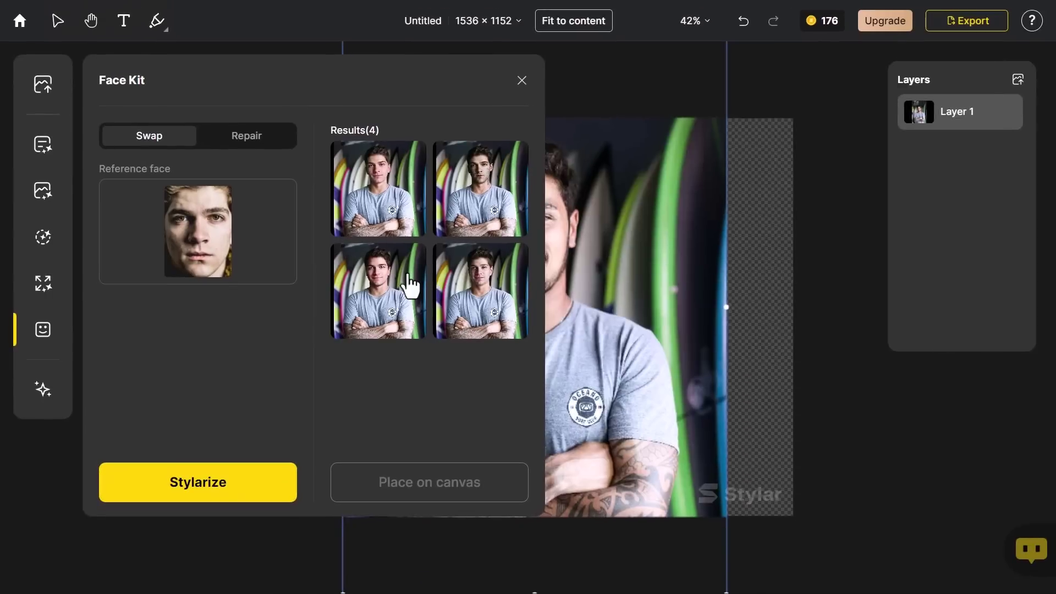
click(418, 292)
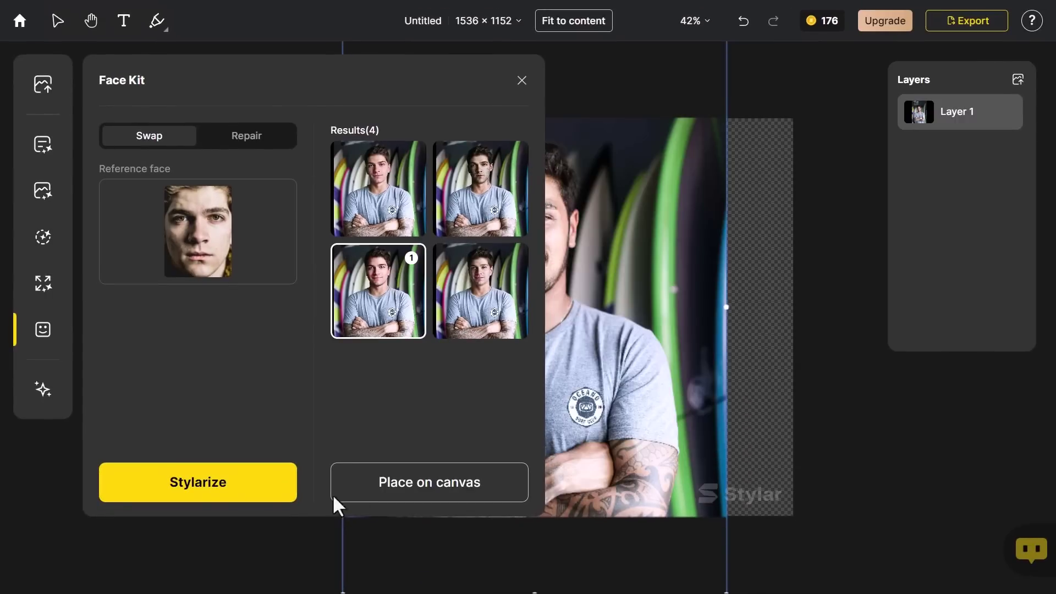
click(335, 493)
Toggle the face-swapped layer's visibility to compare it with the original photo, leaving that layer hidden.
click(1018, 109)
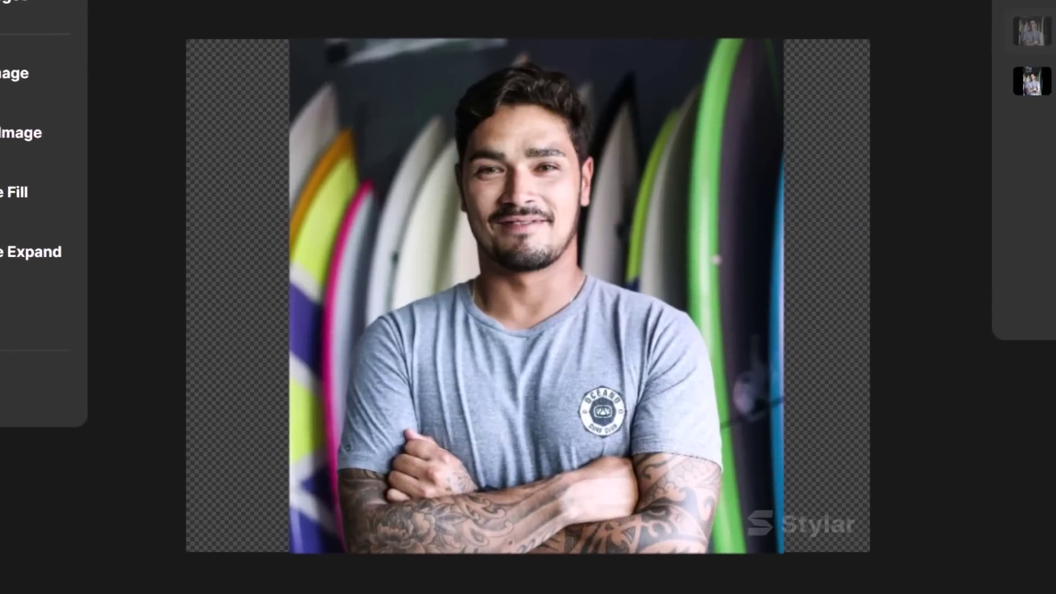
click(1018, 109)
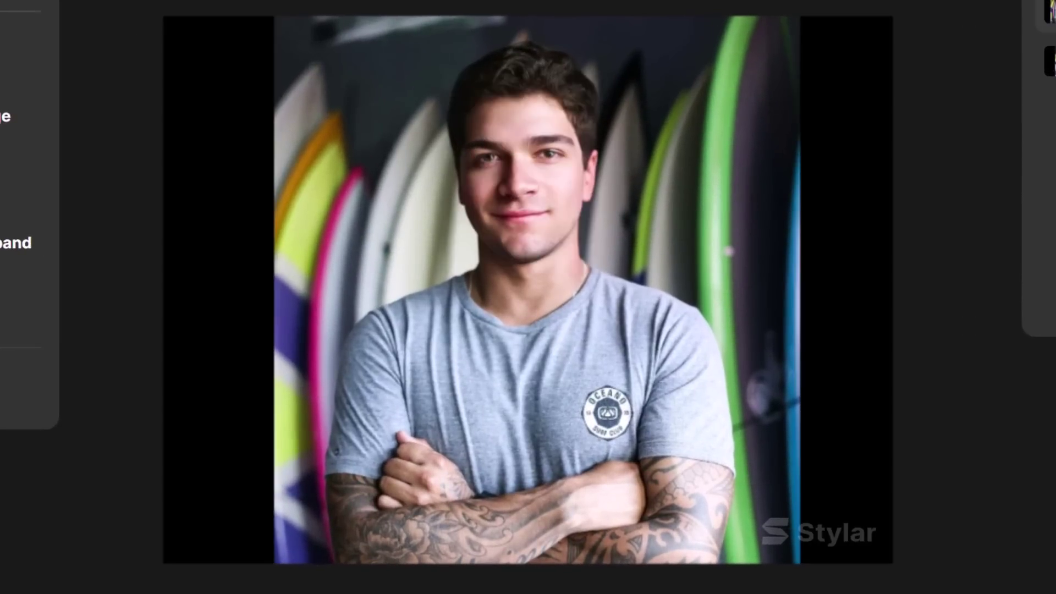
click(1054, 8)
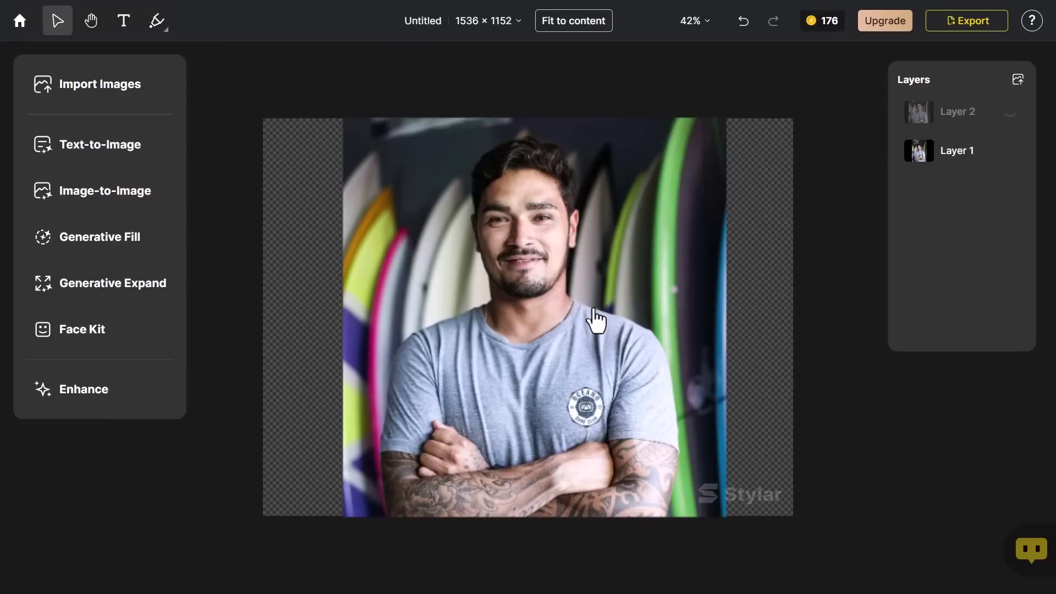
Generate Image-to-Image variations of Layer 1 with the prompt "a vector sticker of a man", the Lively Stickerism style and Face match on.
click(955, 154)
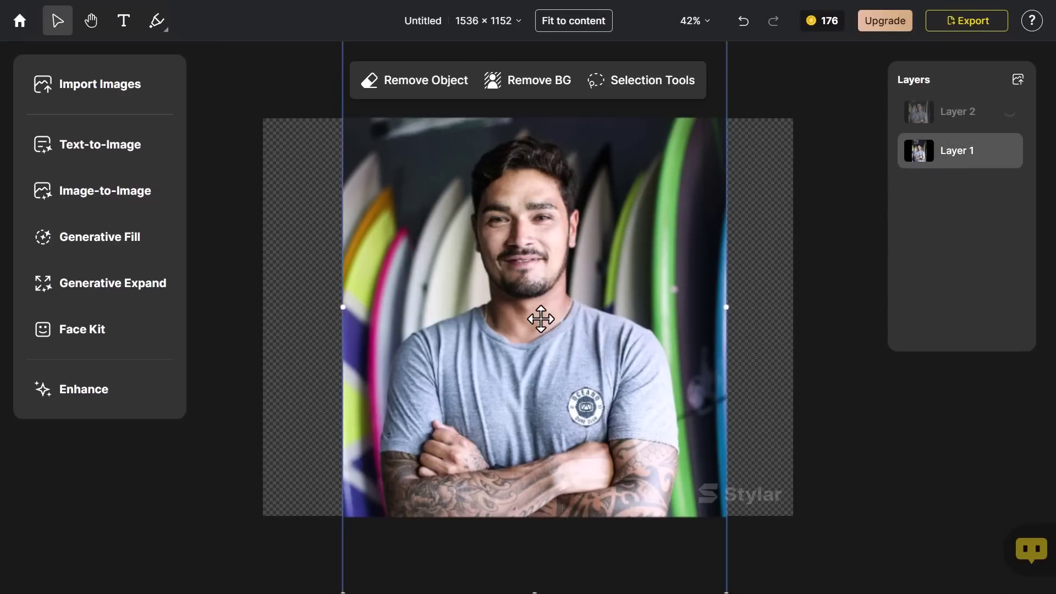
click(80, 203)
text(a vector sticker of a man)
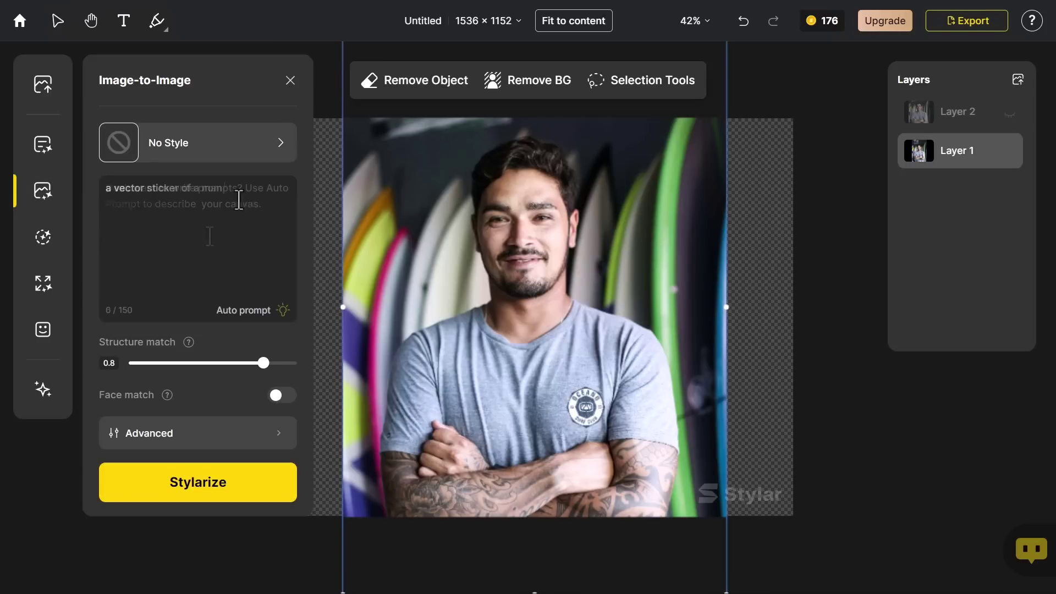
click(161, 161)
scroll(682, 385, down, 5)
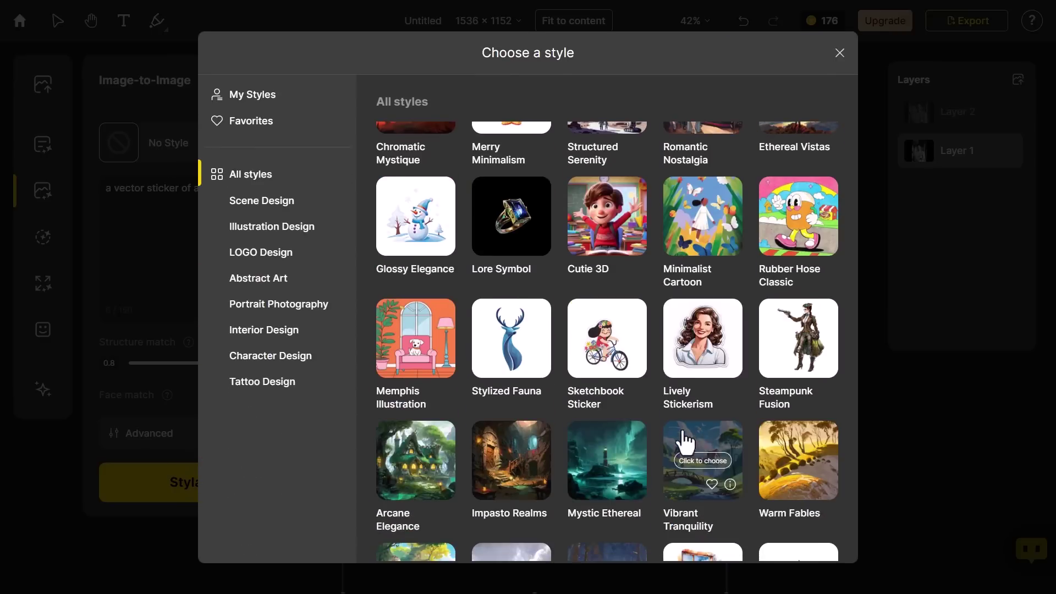
click(695, 352)
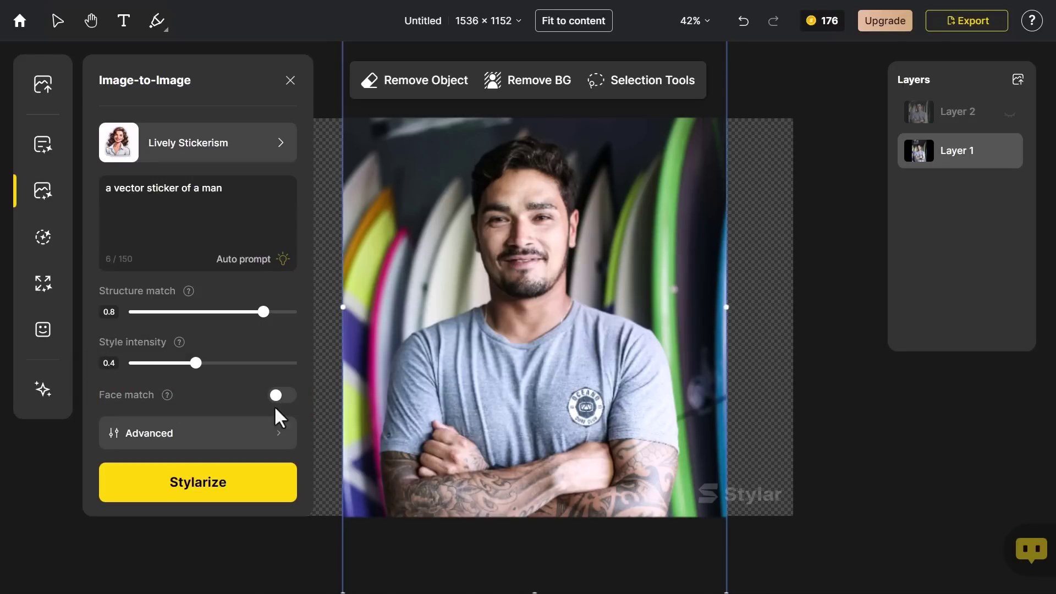
click(197, 495)
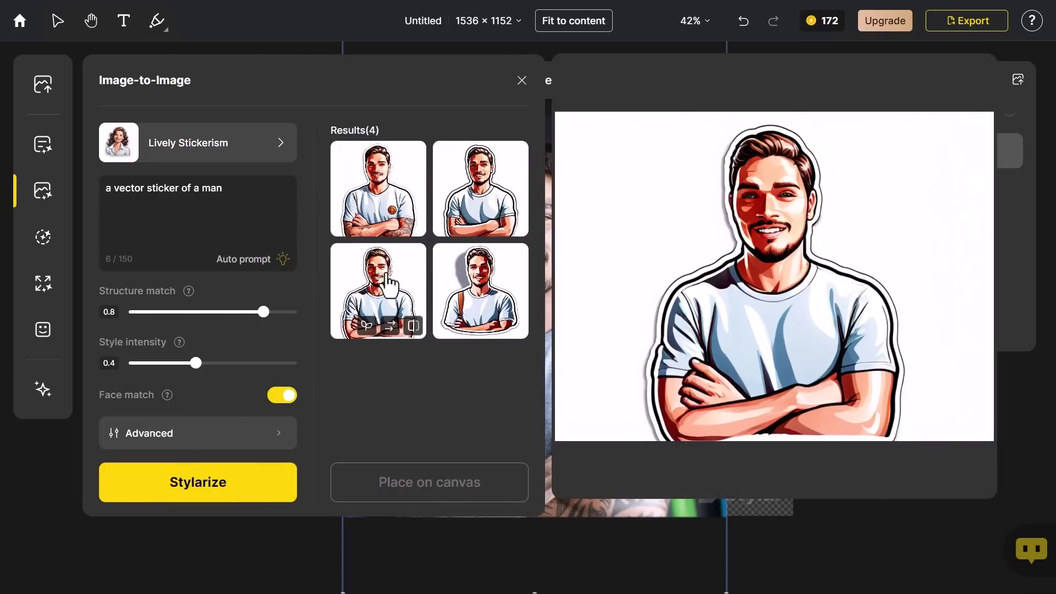
Place the first sticker result, with the tattooed arms, on the canvas and remove its background.
click(391, 217)
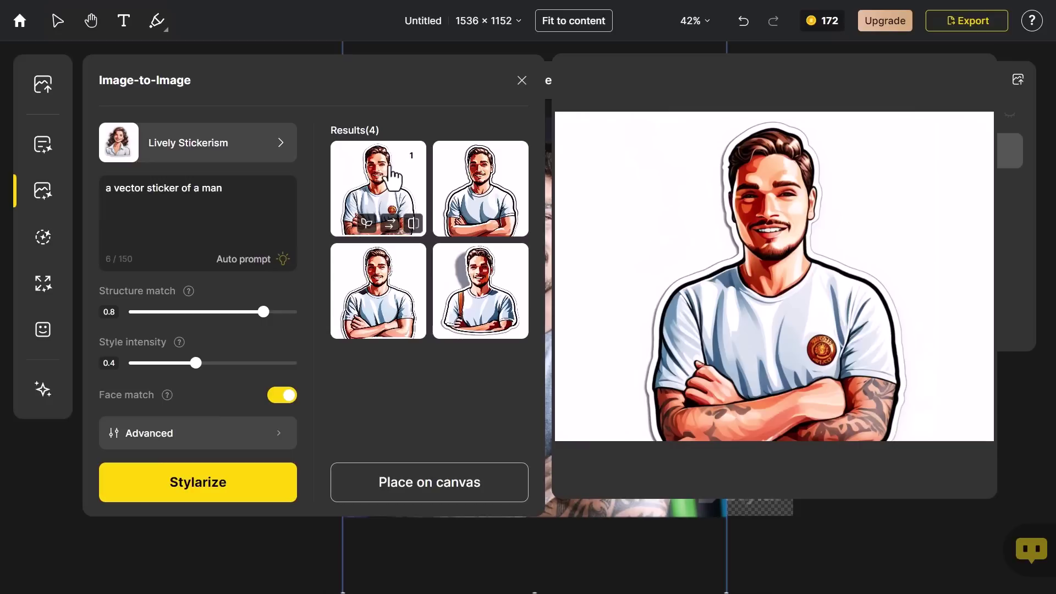
click(452, 491)
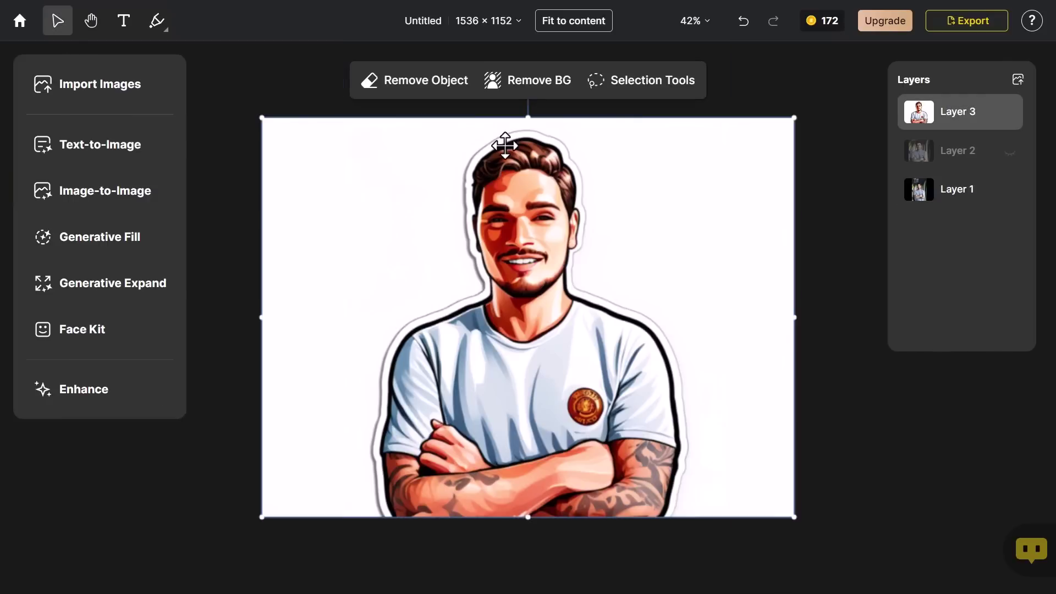
click(546, 91)
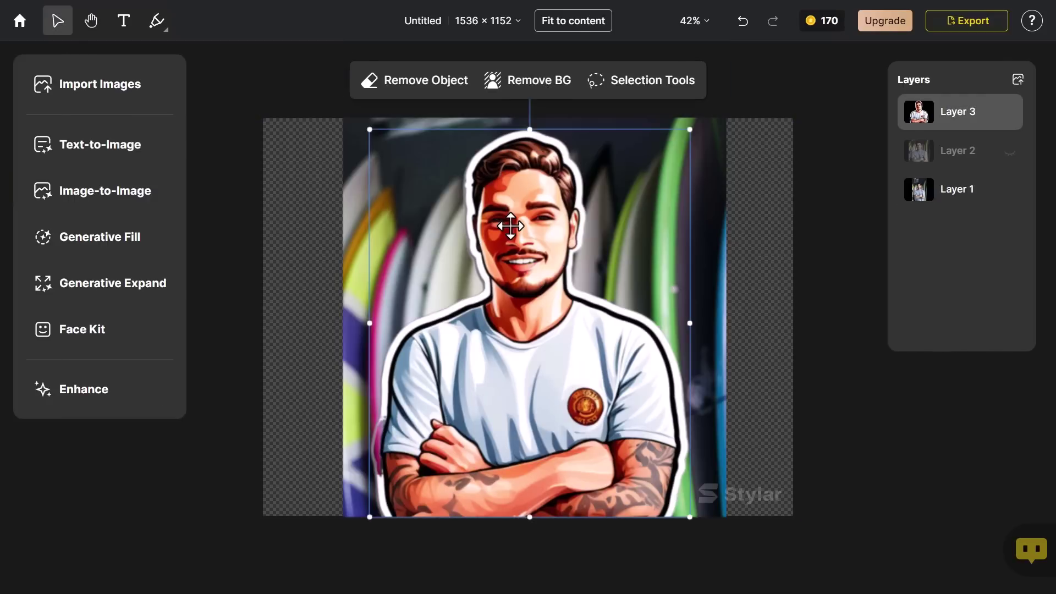
Move the cut-out sticker to the right of the man in the photo and hide the sticker layer.
drag(504, 224, 668, 226)
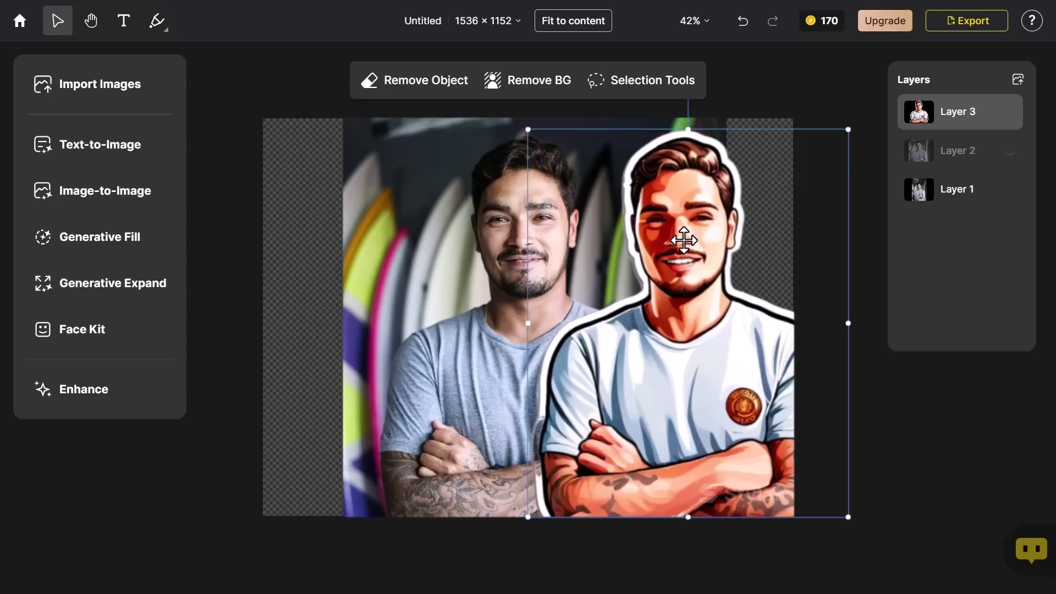
click(1009, 113)
Start Generative Expand on the original surfboard photo in Layer 1 and extend its frame upward and outward on both sides.
click(959, 190)
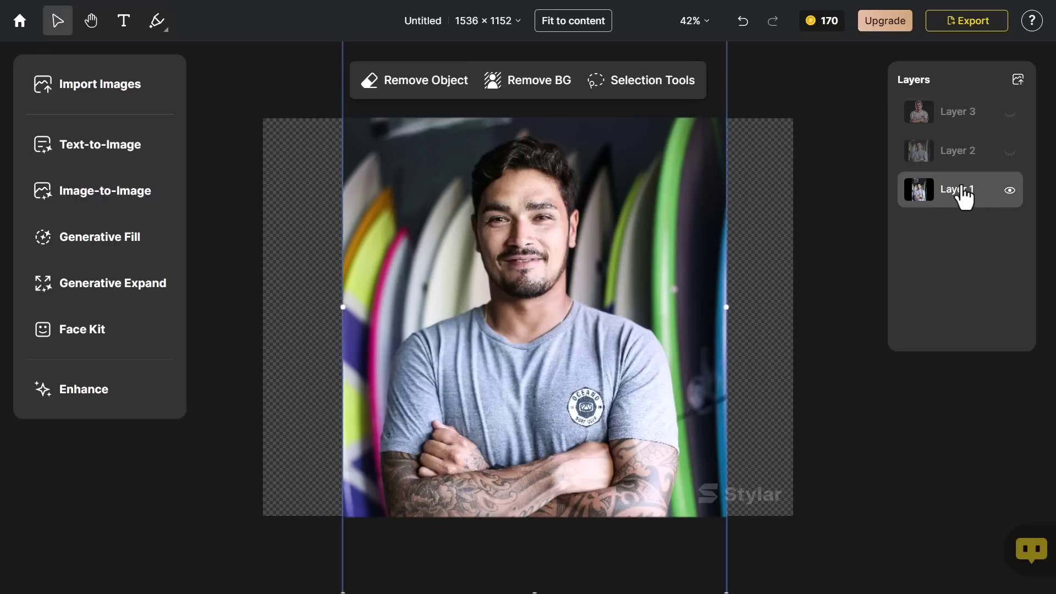
click(112, 295)
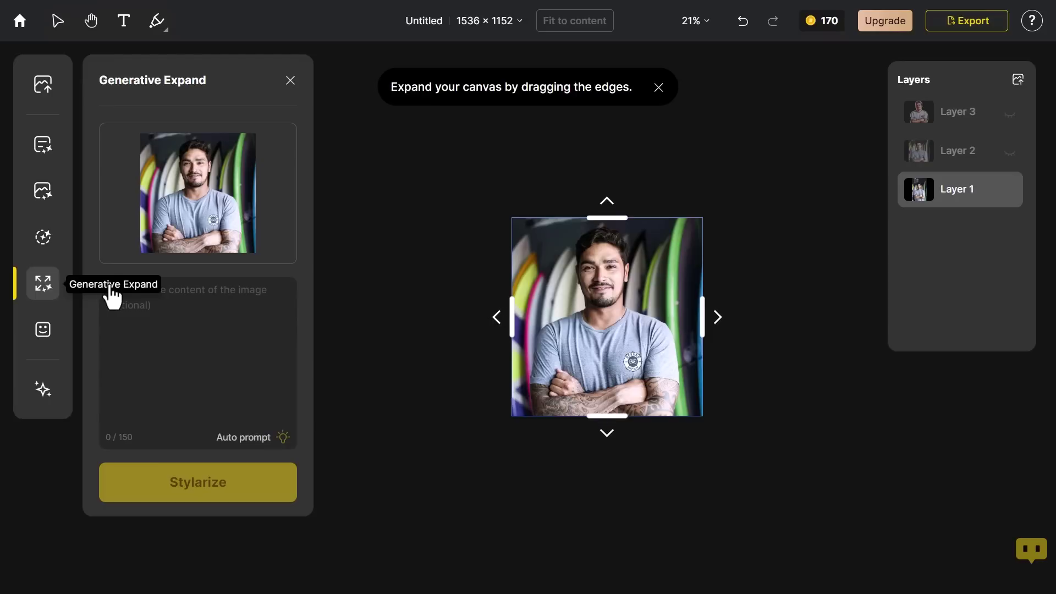
drag(607, 218, 615, 192)
drag(516, 312, 457, 308)
drag(700, 306, 744, 302)
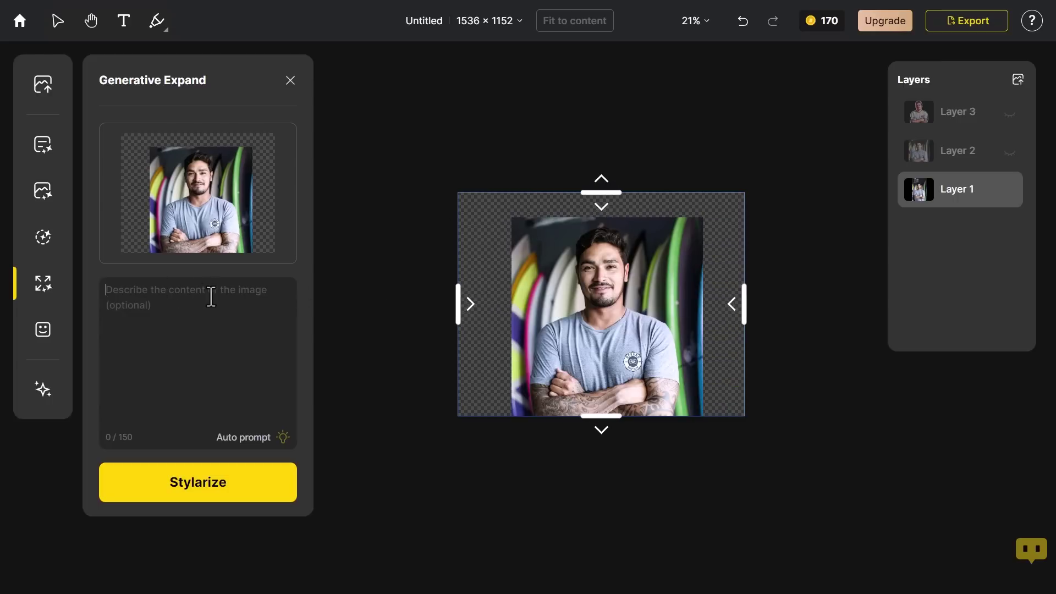
Generate the expansion with the prompt "a man standing in front of some surf boards, dslr photo" and place the first result on the canvas.
text(a man standing in front of some surf boards, dslr photo)
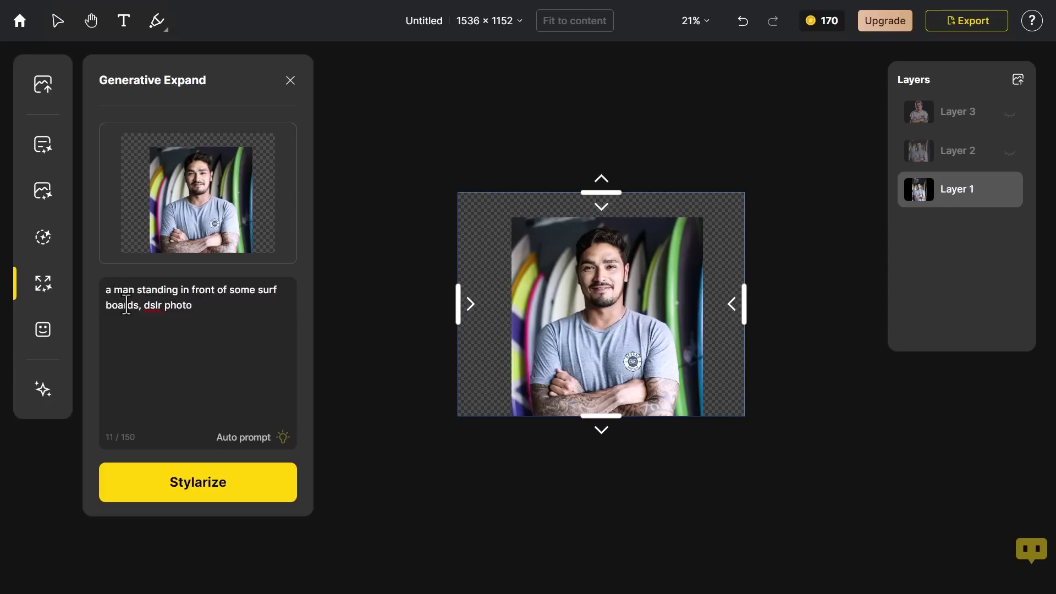
click(172, 486)
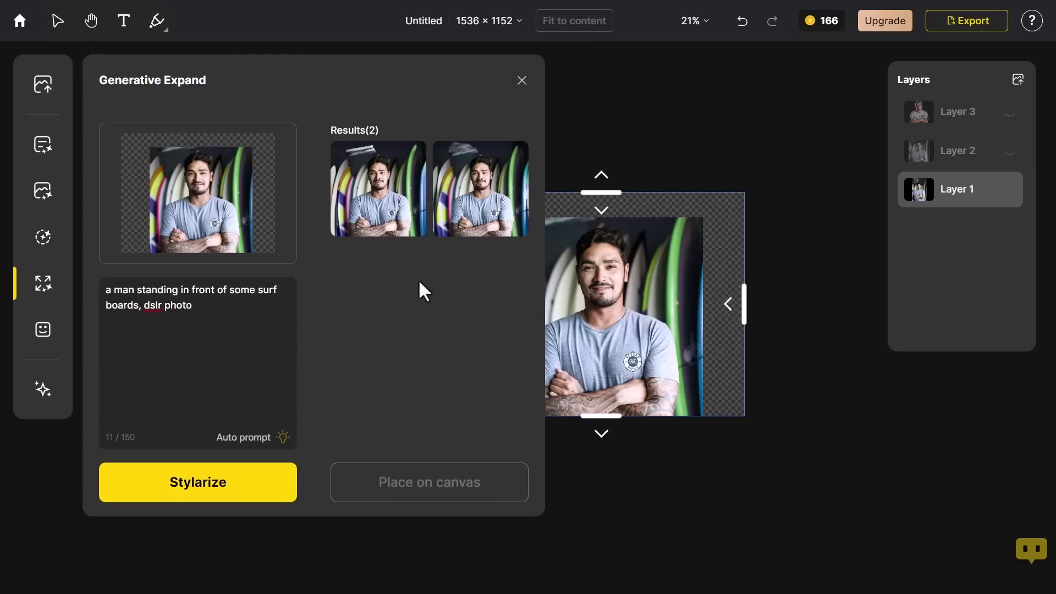
mouse_move(466, 211)
mouse_move(405, 210)
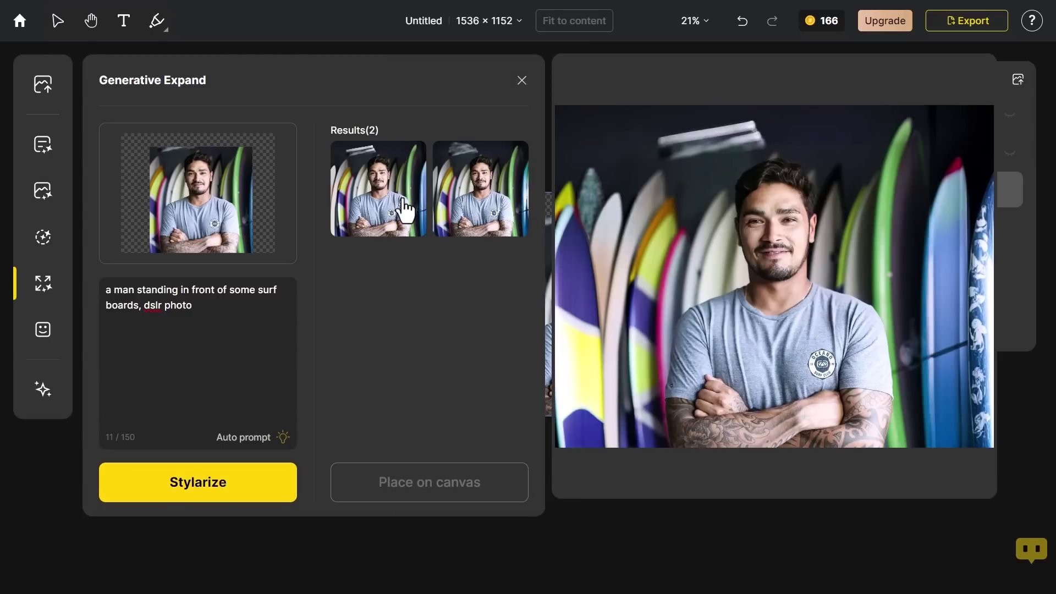
click(393, 205)
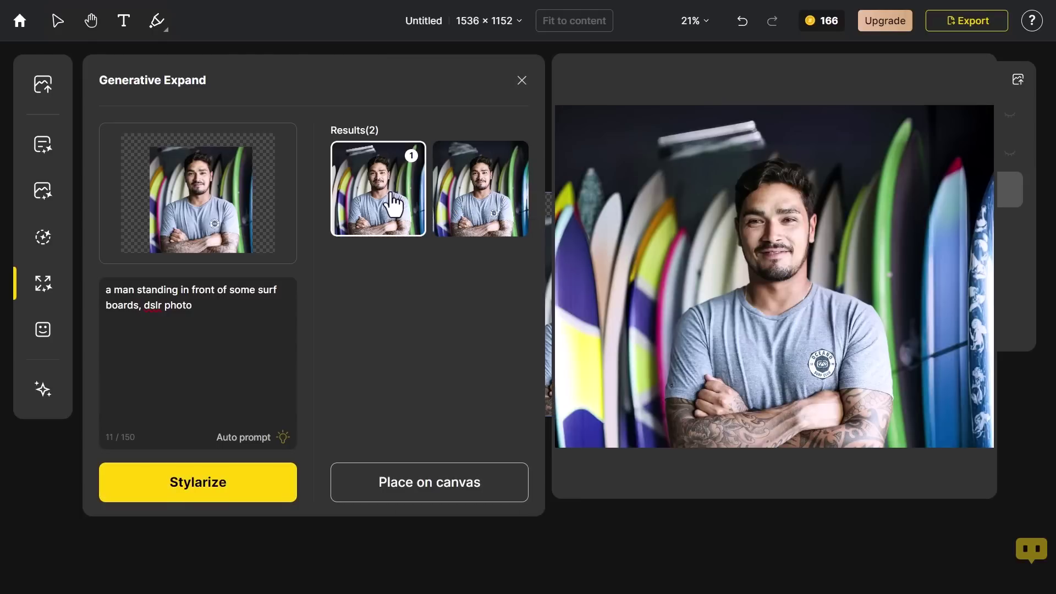
click(365, 496)
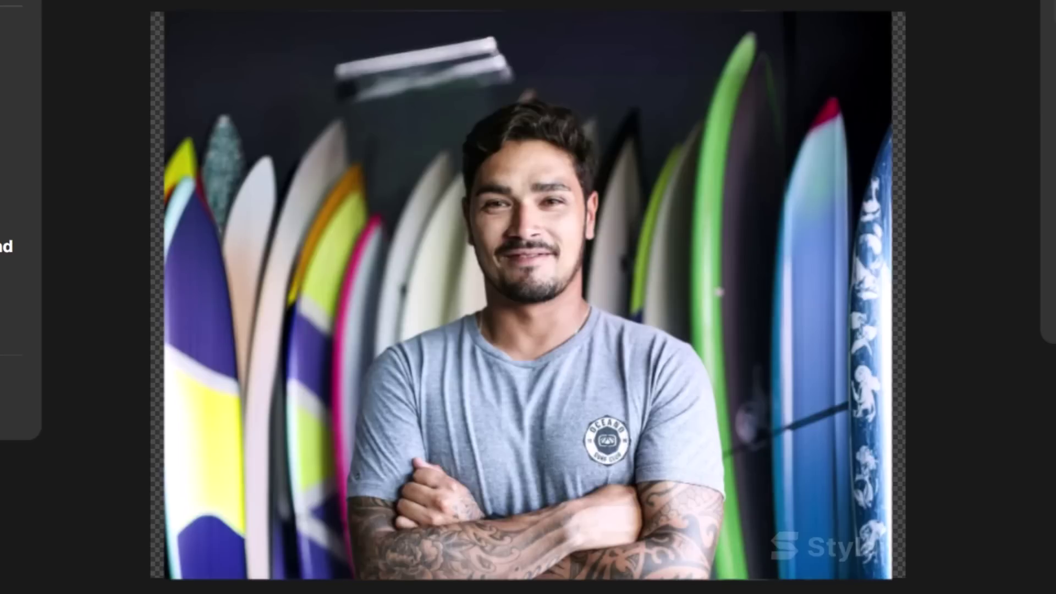
Enhance the photo of the man in sunglasses holding a gold trophy, with Enhance strength set midway between Low and High.
click(678, 249)
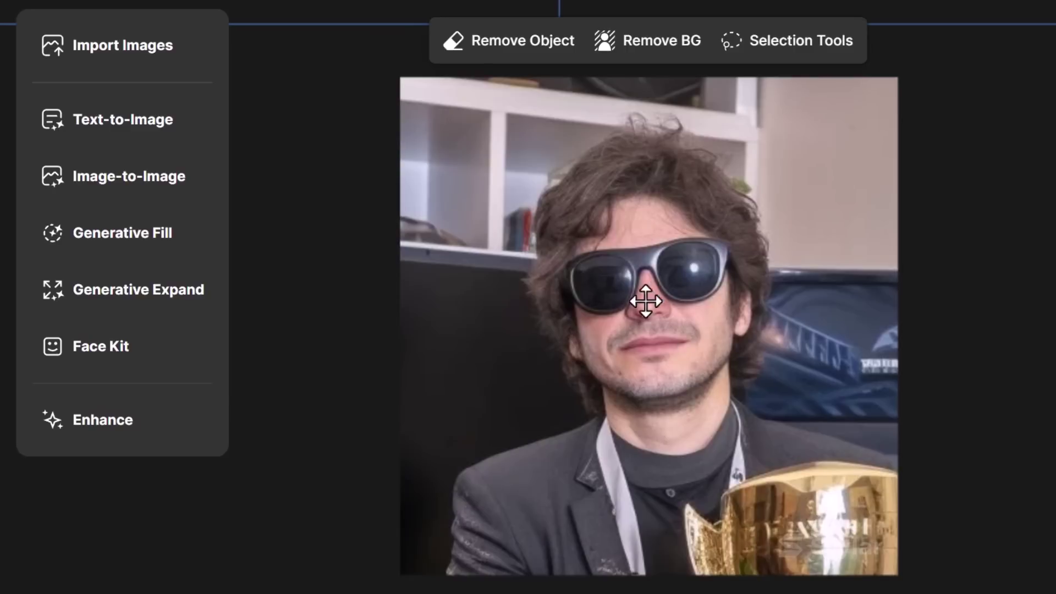
scroll(637, 317, up, 3)
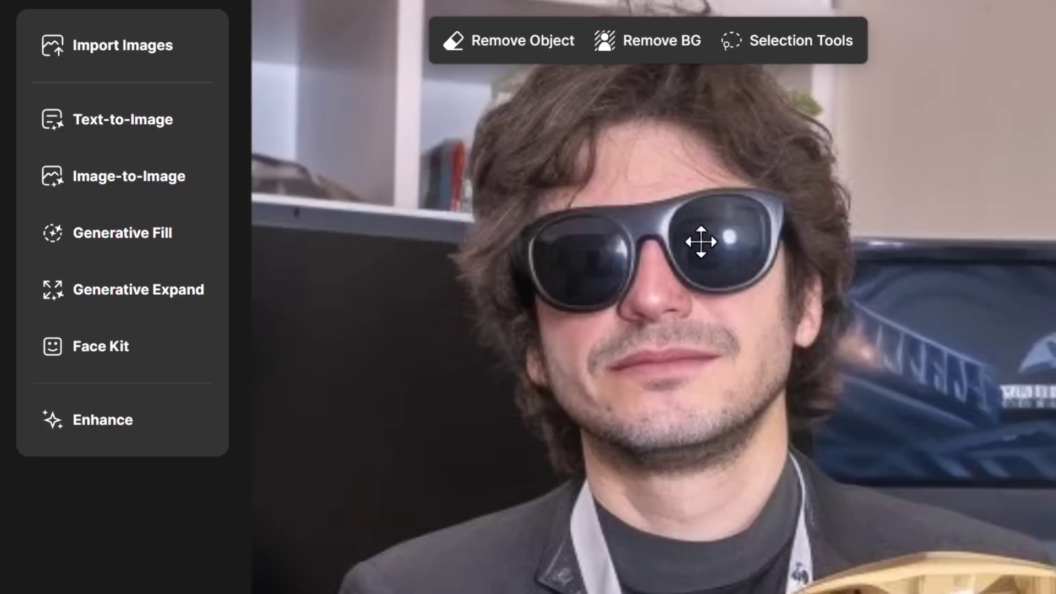
scroll(698, 242, down, 1)
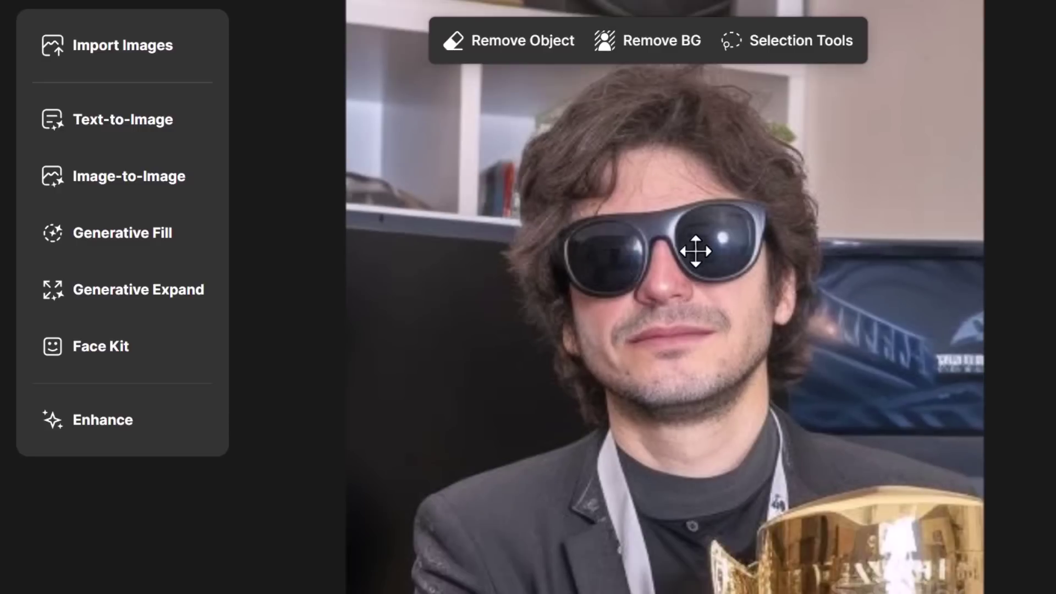
click(99, 425)
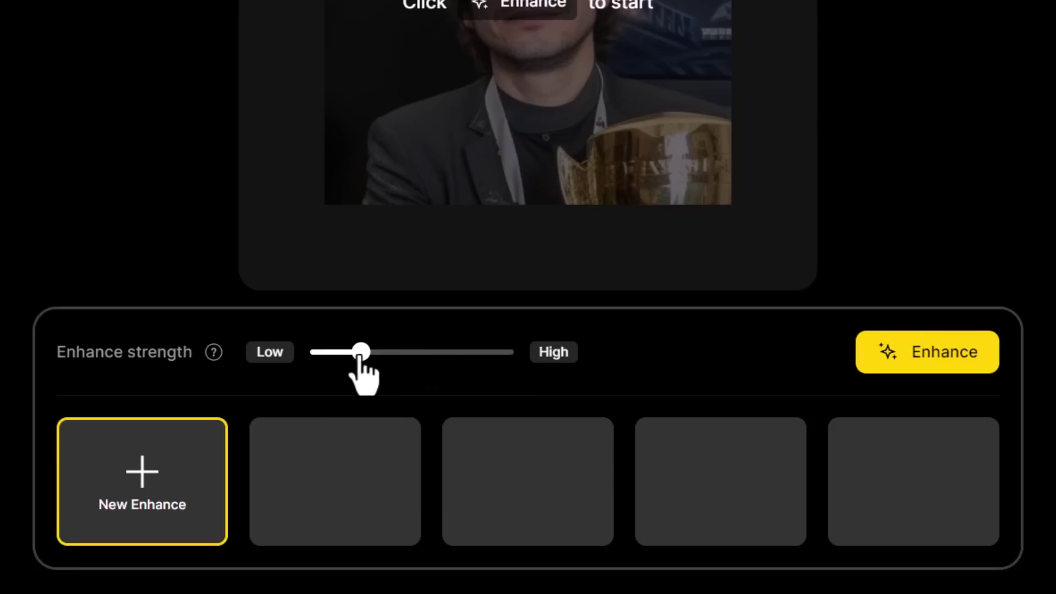
drag(361, 354, 406, 357)
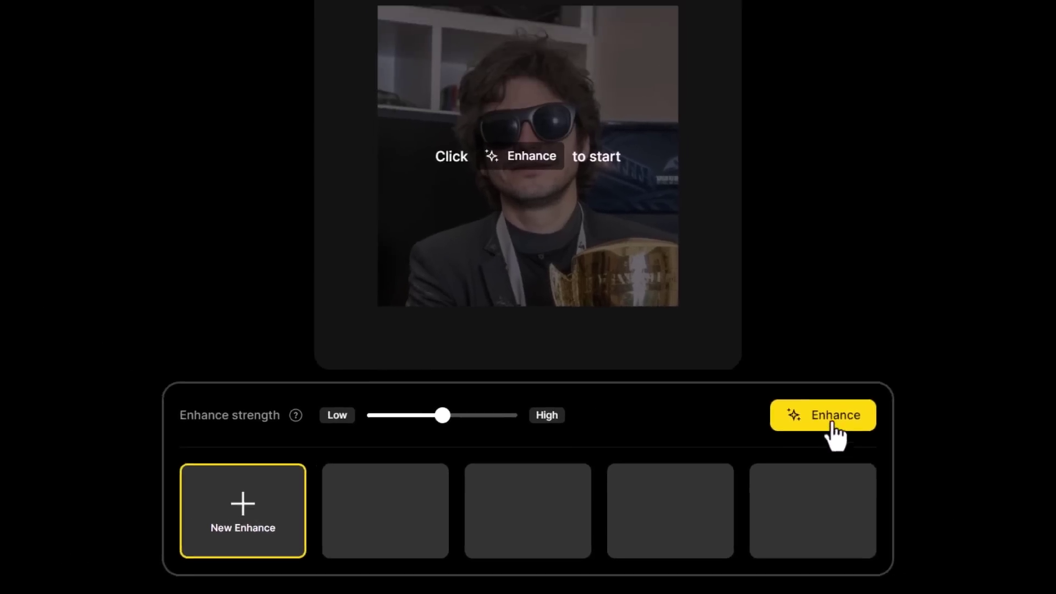
click(731, 440)
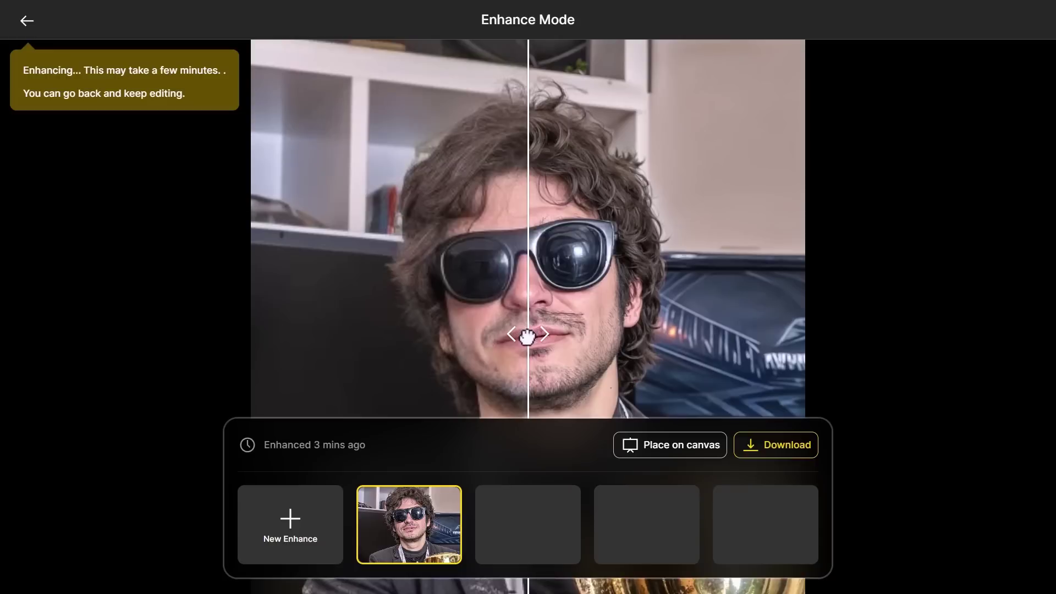
Compare the original and enhanced versions of the sunglasses portrait and the portrait of the bearded man with glasses.
drag(526, 335, 350, 349)
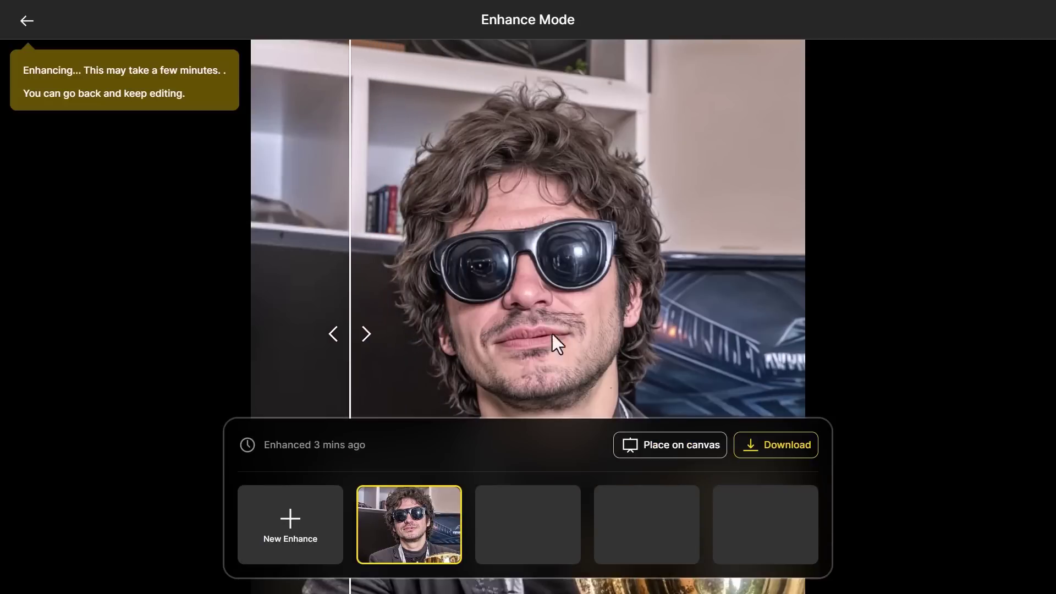
drag(350, 334, 300, 375)
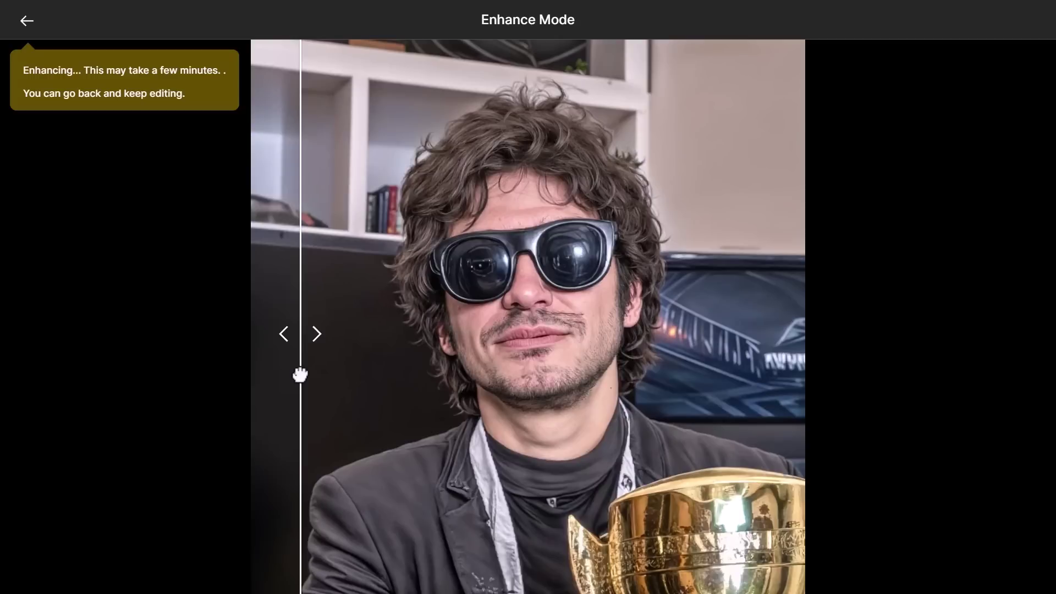
drag(300, 375, 323, 361)
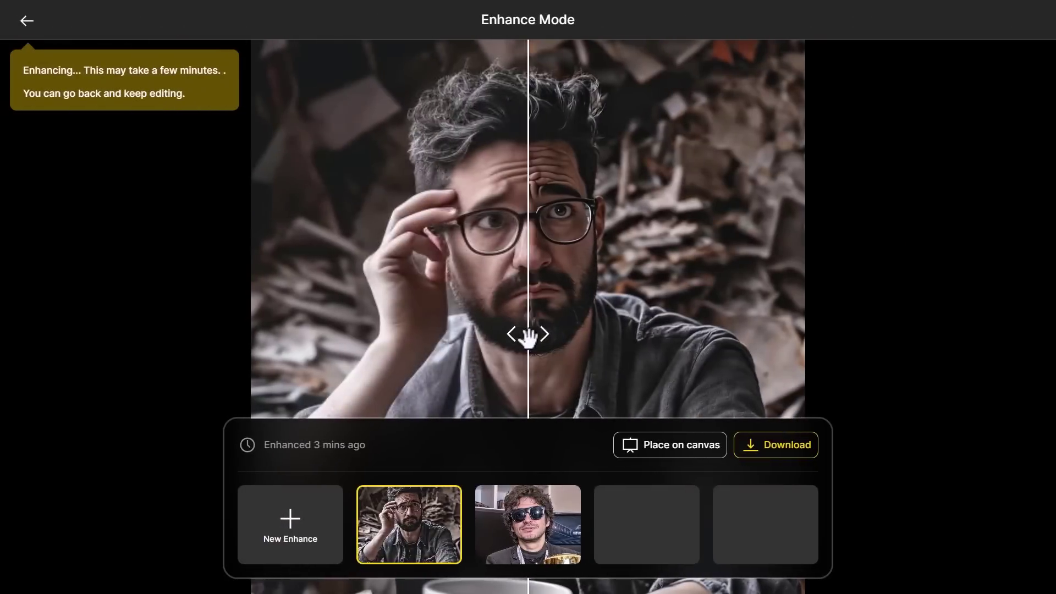
drag(529, 334, 301, 385)
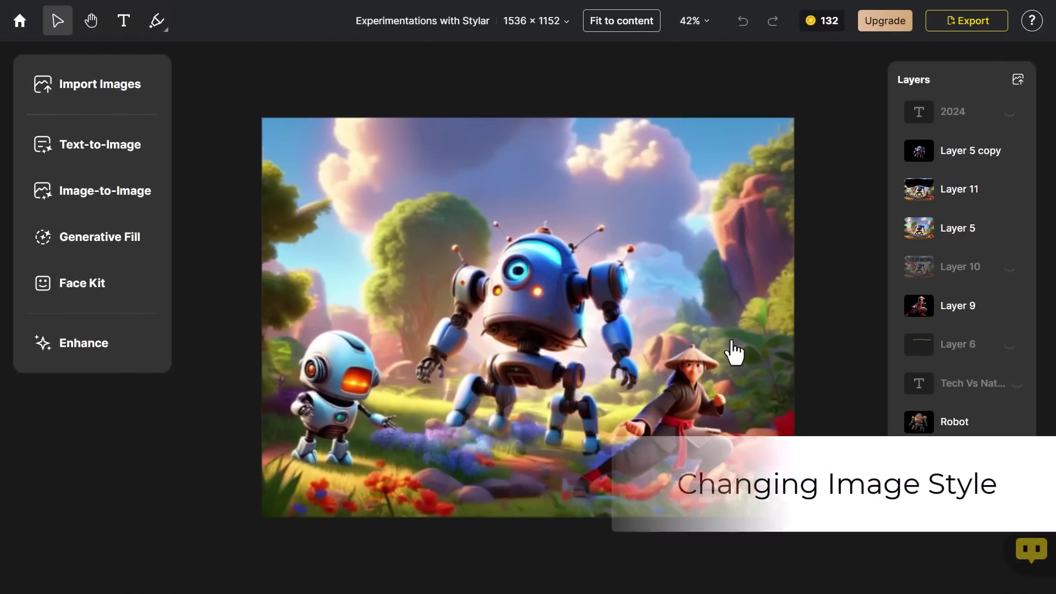
Start Image-to-Image on the robot and kung fu warrior scene and choose the Psychedelic Illustration style from Illustration Design.
click(91, 202)
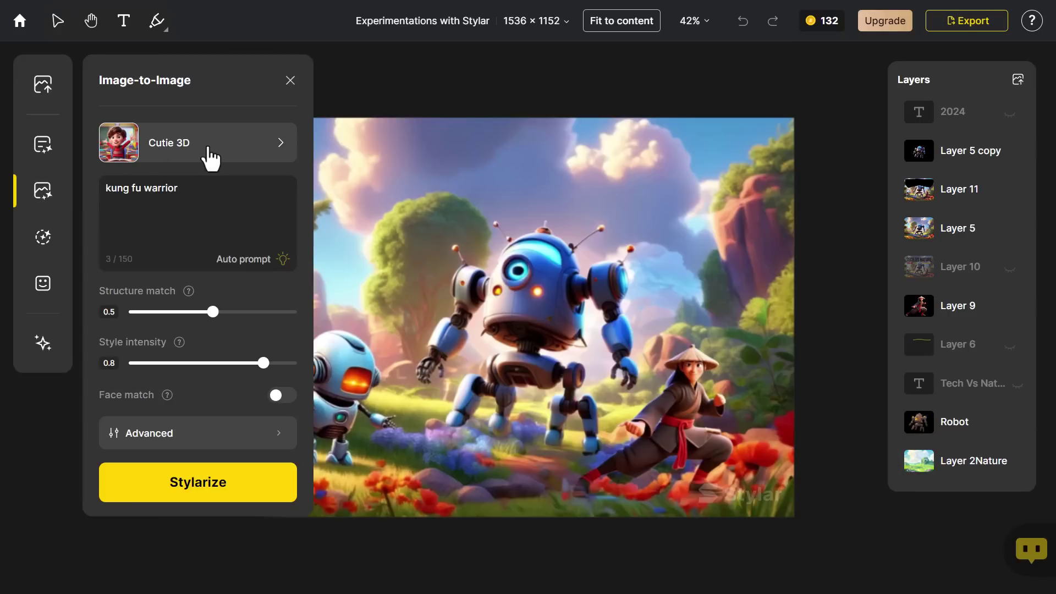
click(210, 158)
scroll(252, 236, down, 4)
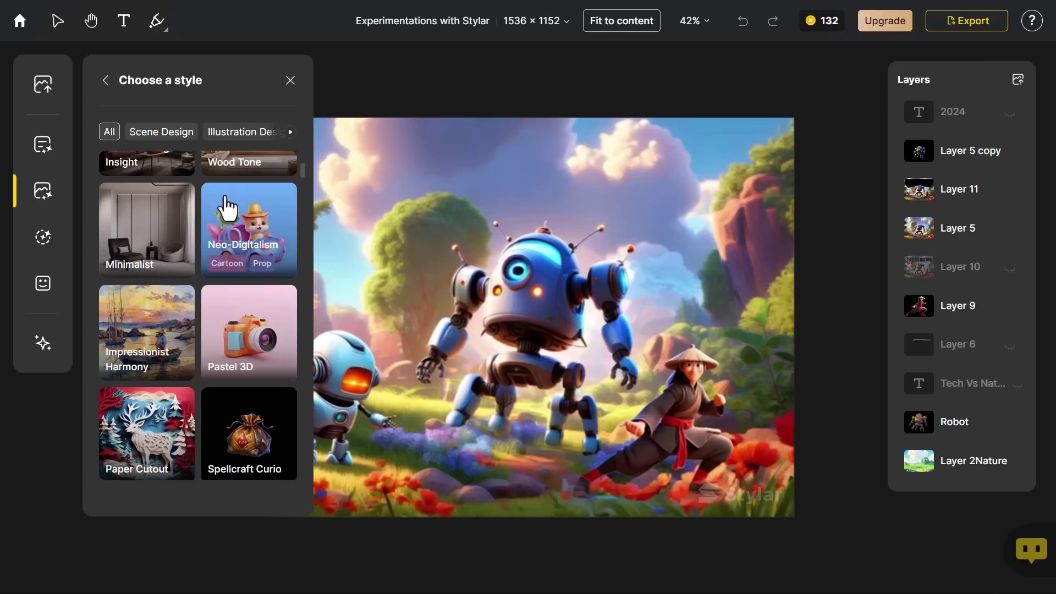
scroll(224, 165, up, 4)
scroll(253, 159, down, 5)
click(269, 135)
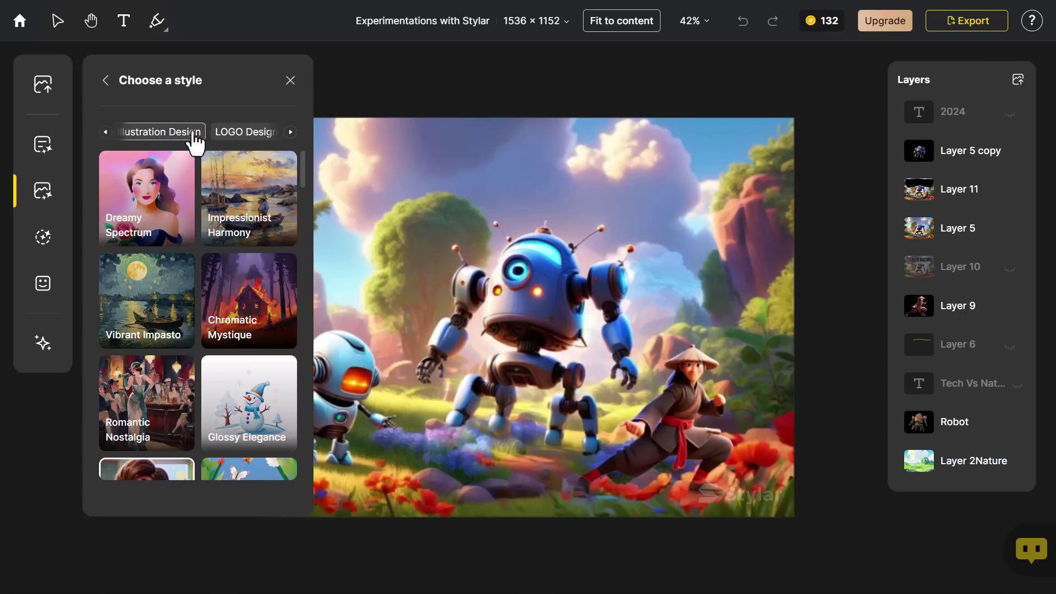
scroll(164, 286, down, 5)
click(163, 285)
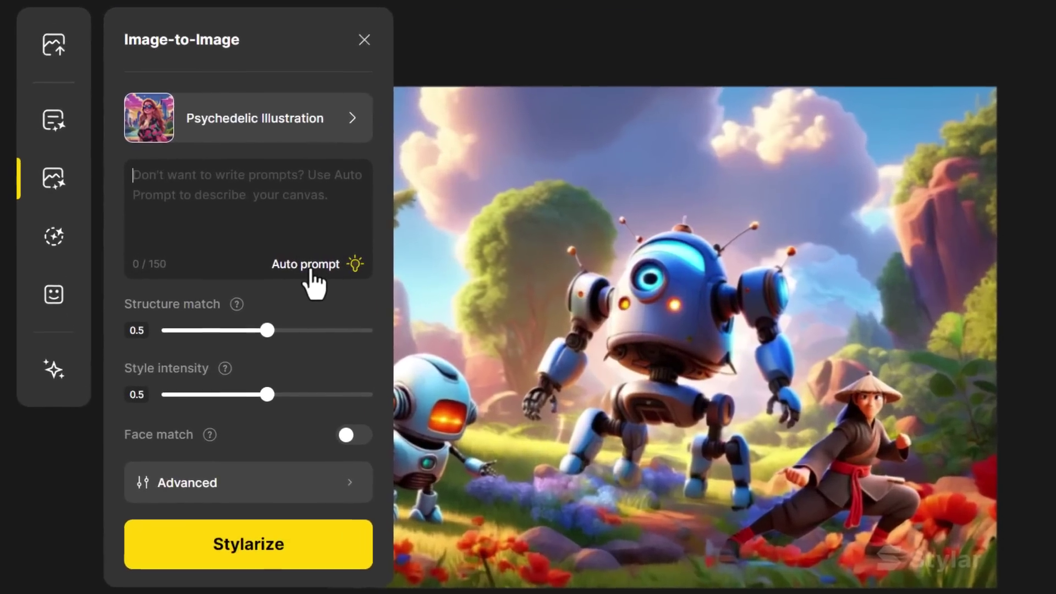
Generate an automatic prompt describing the canvas and set both Structure match and Style intensity to 0.6.
click(245, 258)
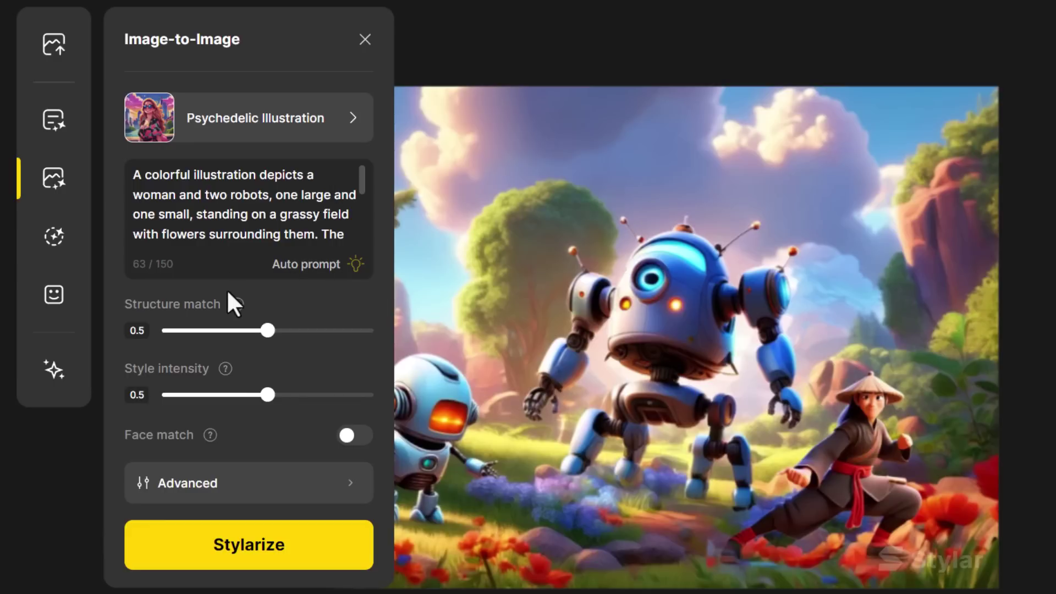
drag(268, 330, 289, 330)
drag(268, 395, 289, 395)
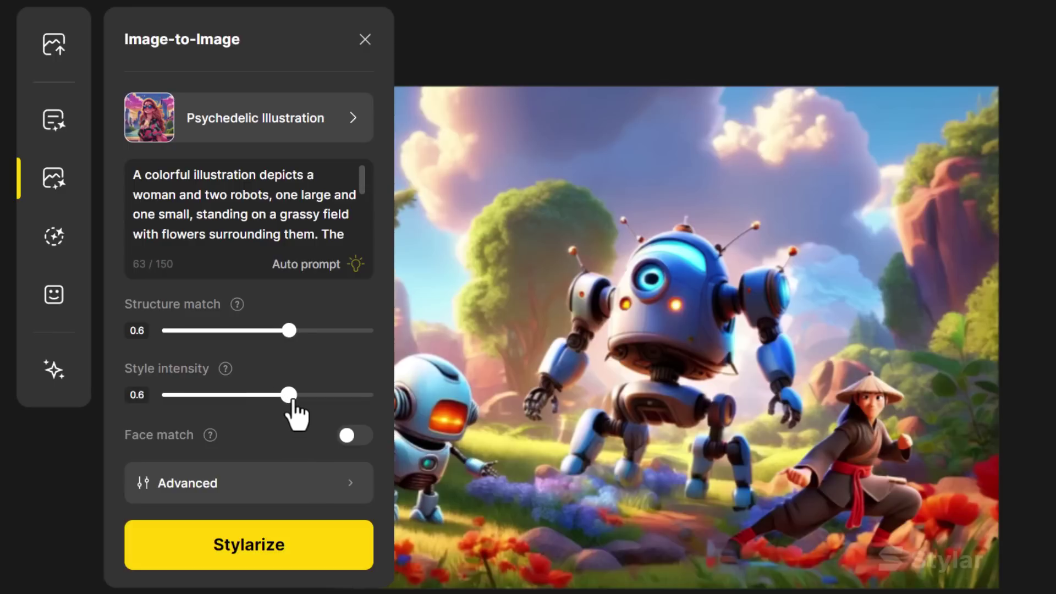
Stylarize the scene, place the third result on the canvas, and toggle its layer off and on to compare it with the original.
click(278, 561)
click(478, 288)
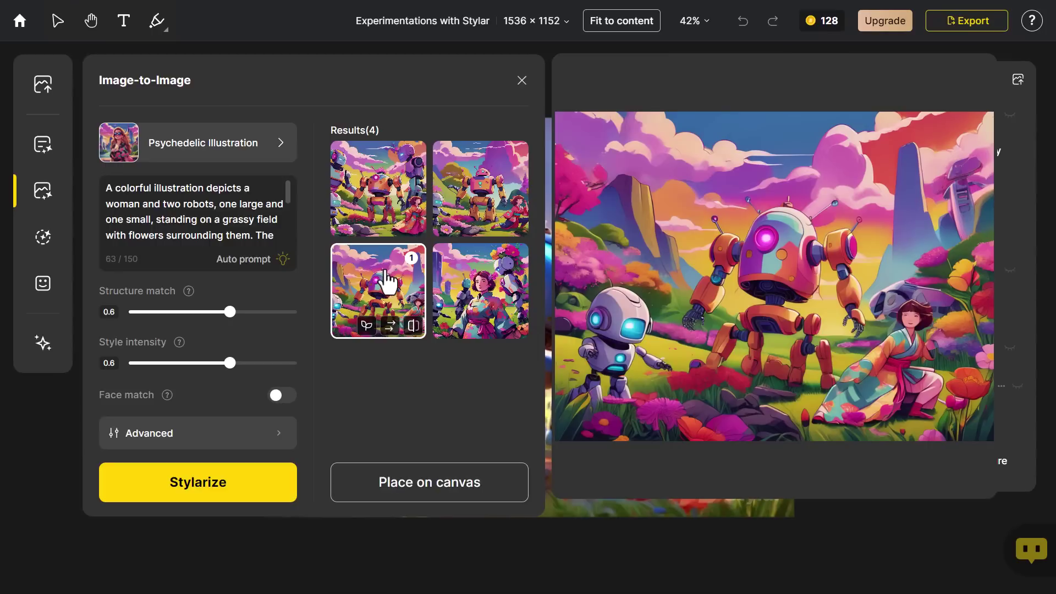
click(450, 491)
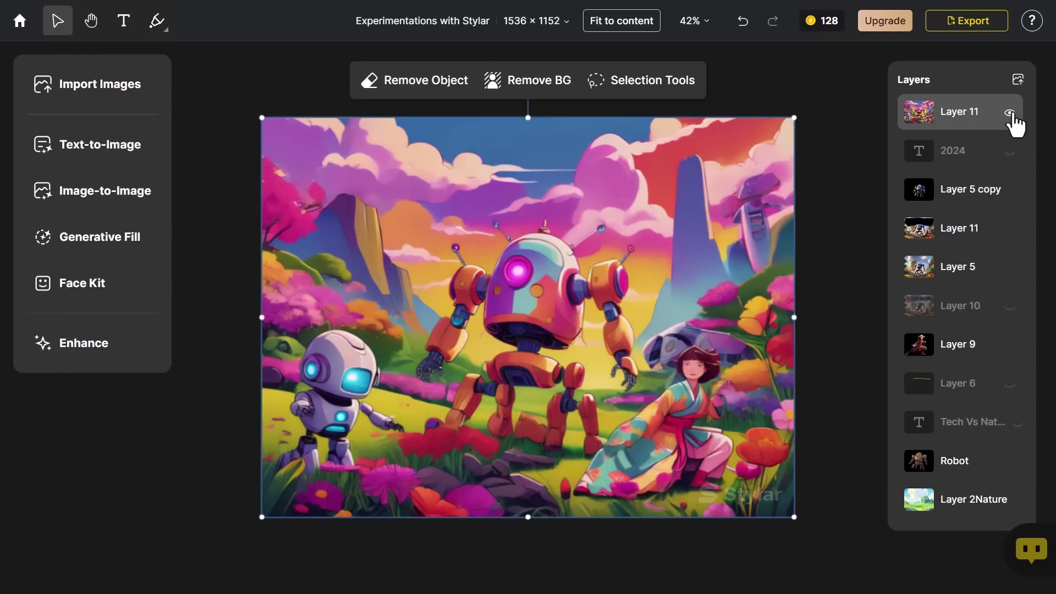
click(1010, 113)
click(1011, 113)
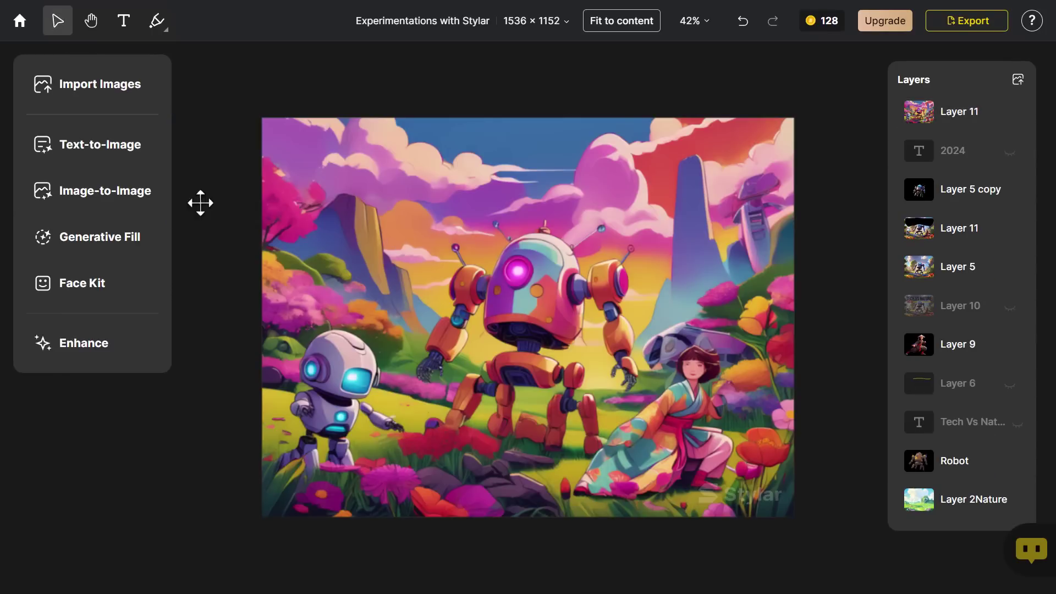
Restyle the scene with American Story, an automatic prompt, Structure match 0.6 and Style intensity 0.7, and place the third result on the canvas.
click(121, 192)
click(237, 144)
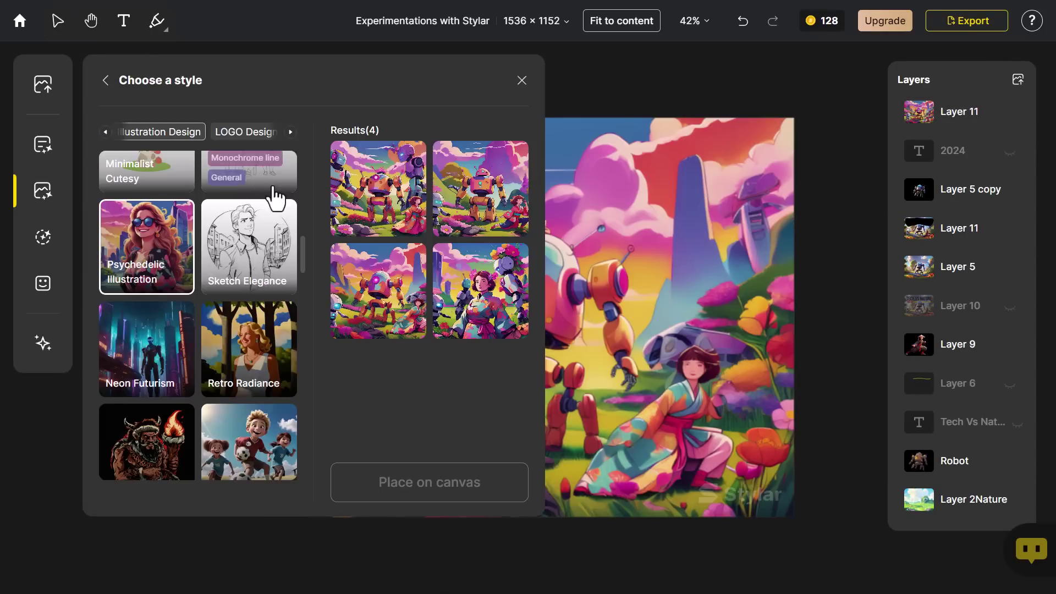
scroll(274, 264, down, 5)
click(151, 283)
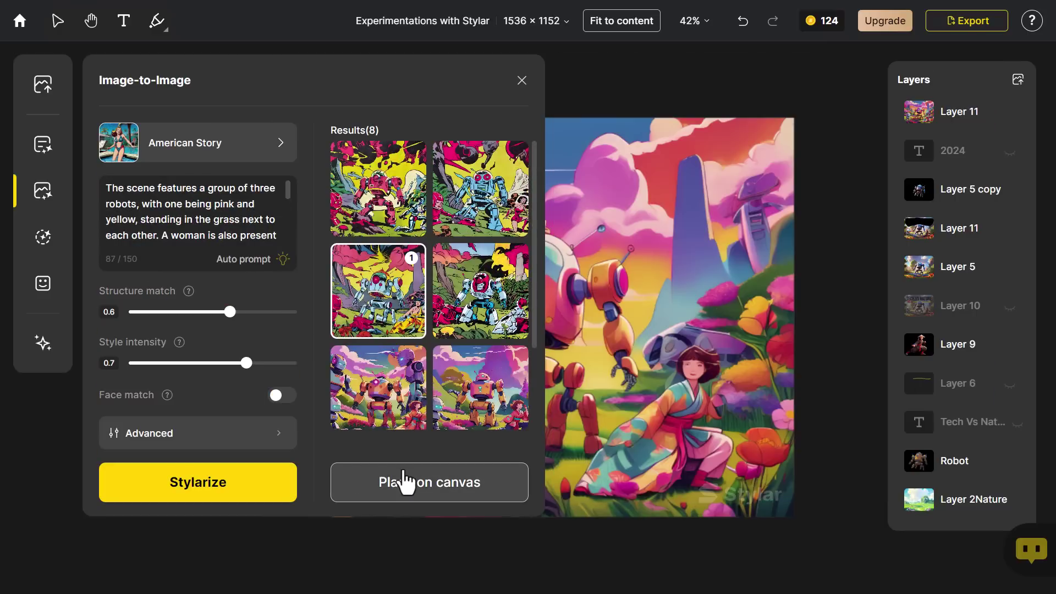
click(405, 483)
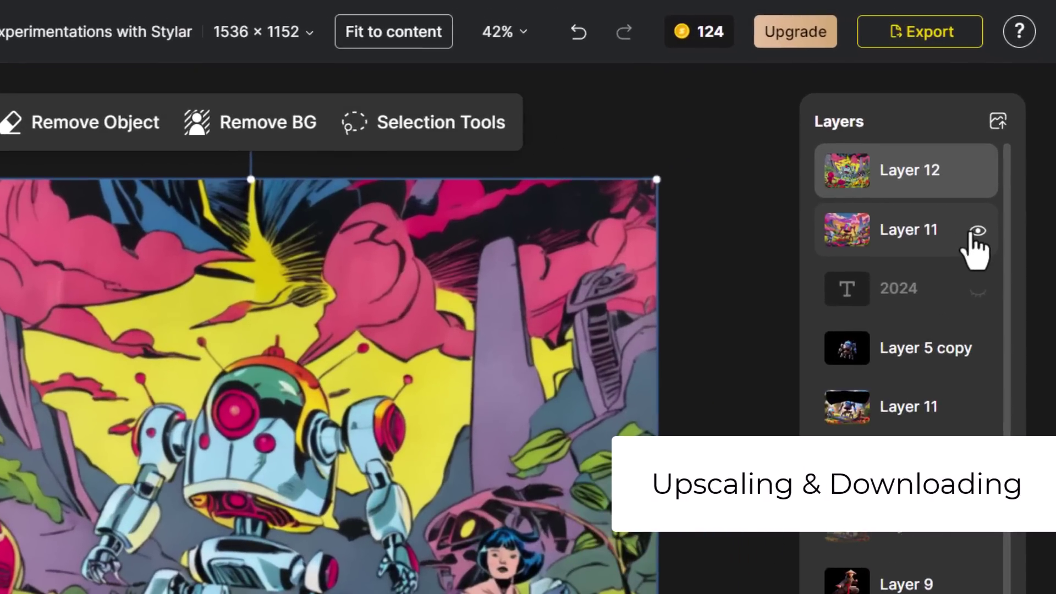
Hide the two stylized layers and download the original composition as a JPG at 1× upscale with the watermark kept.
click(1004, 151)
click(977, 175)
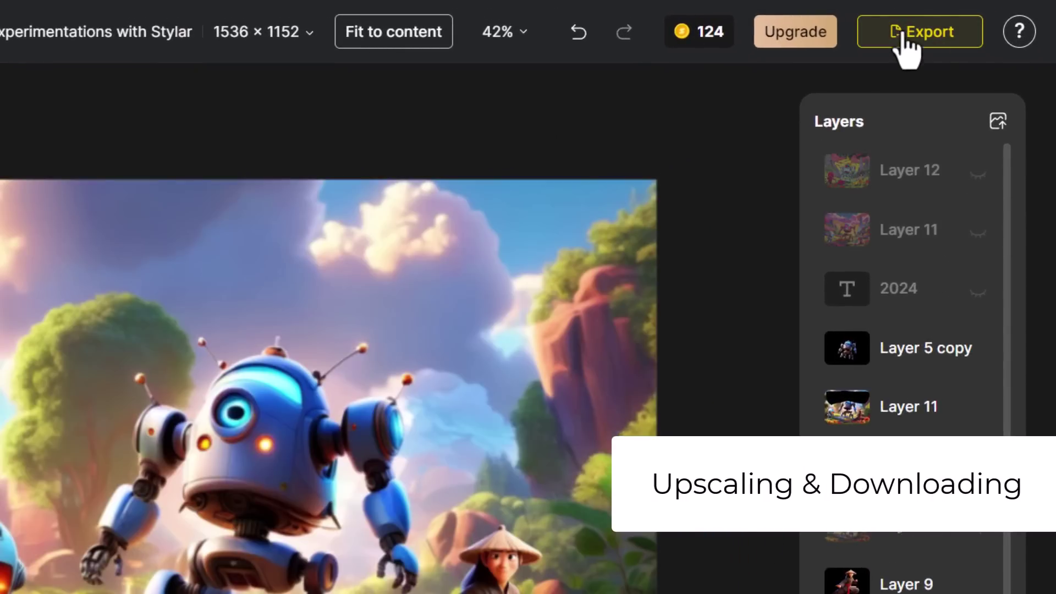
click(954, 41)
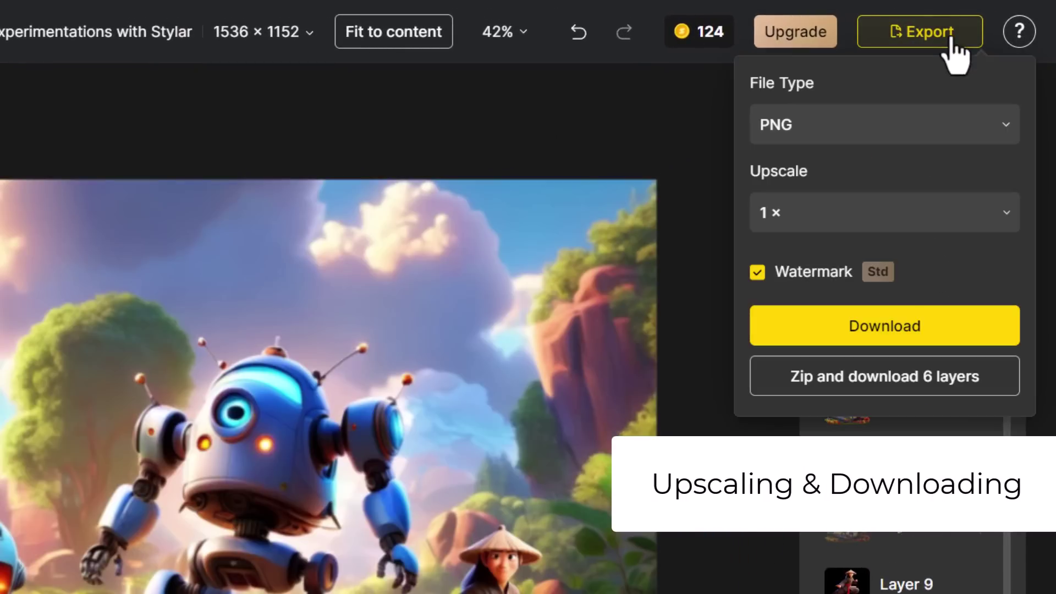
click(835, 124)
click(806, 205)
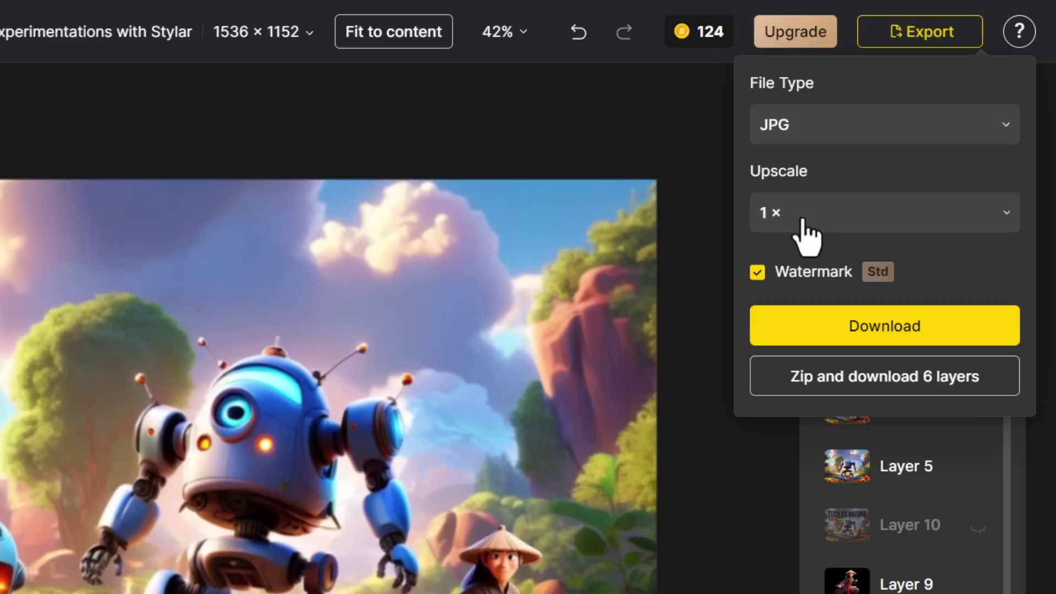
click(886, 341)
click(219, 556)
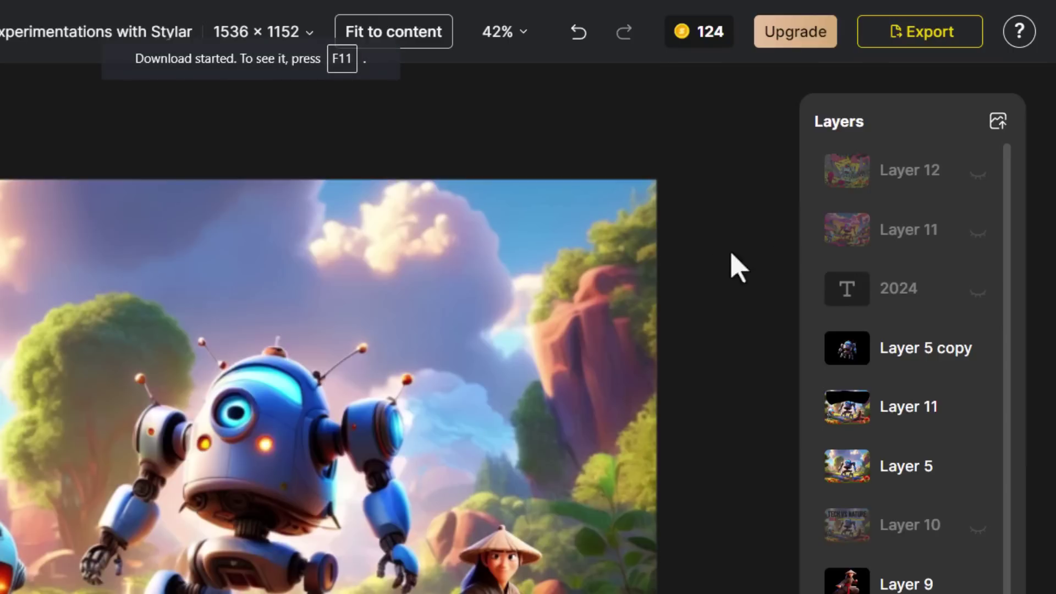
Show the Psychedelic Illustration layer, Layer 11, and save it as an image.
click(978, 231)
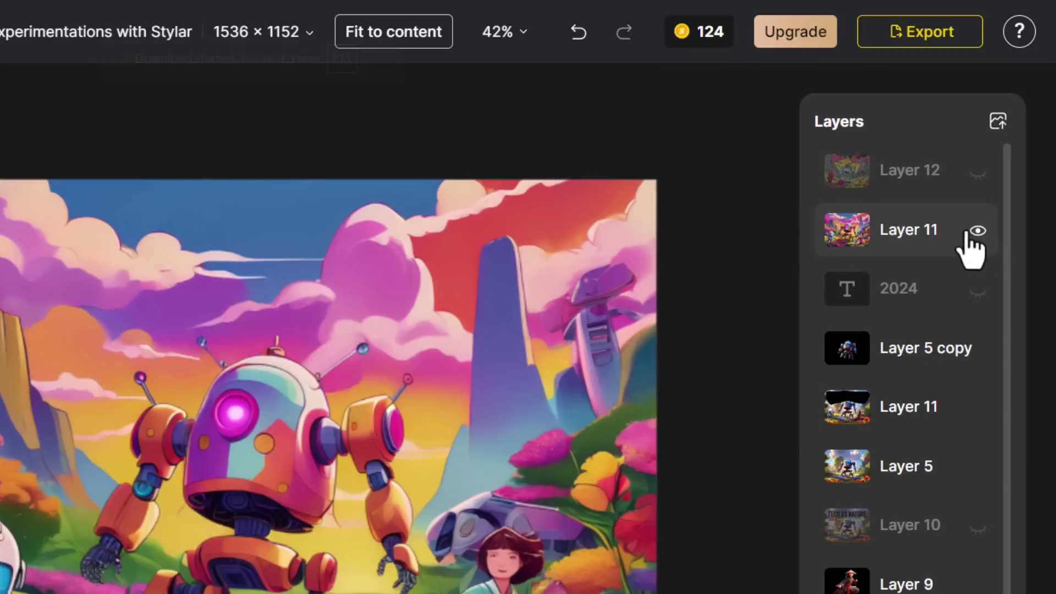
right_click(935, 236)
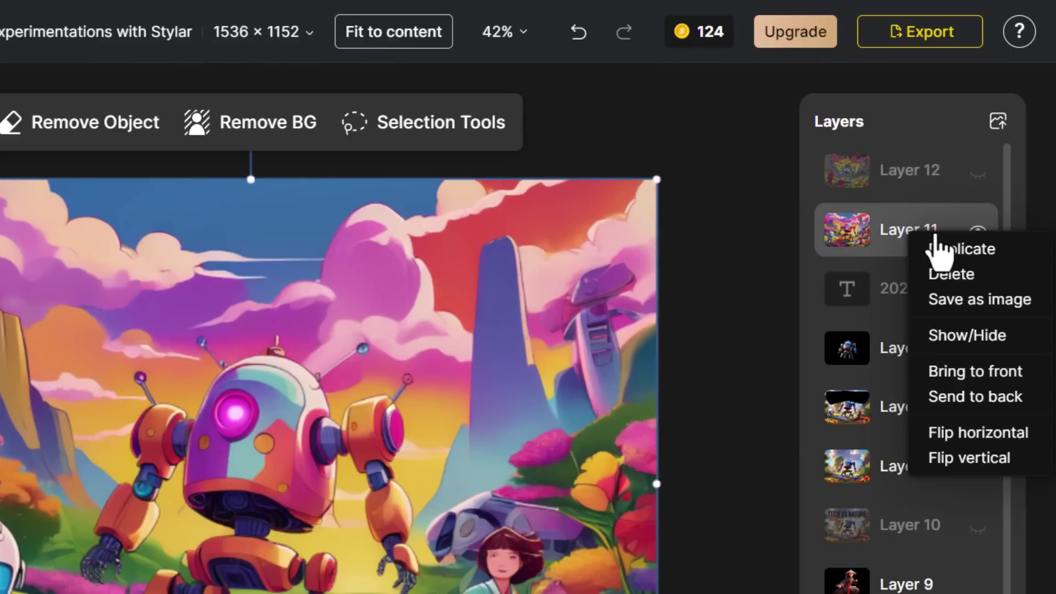
click(969, 302)
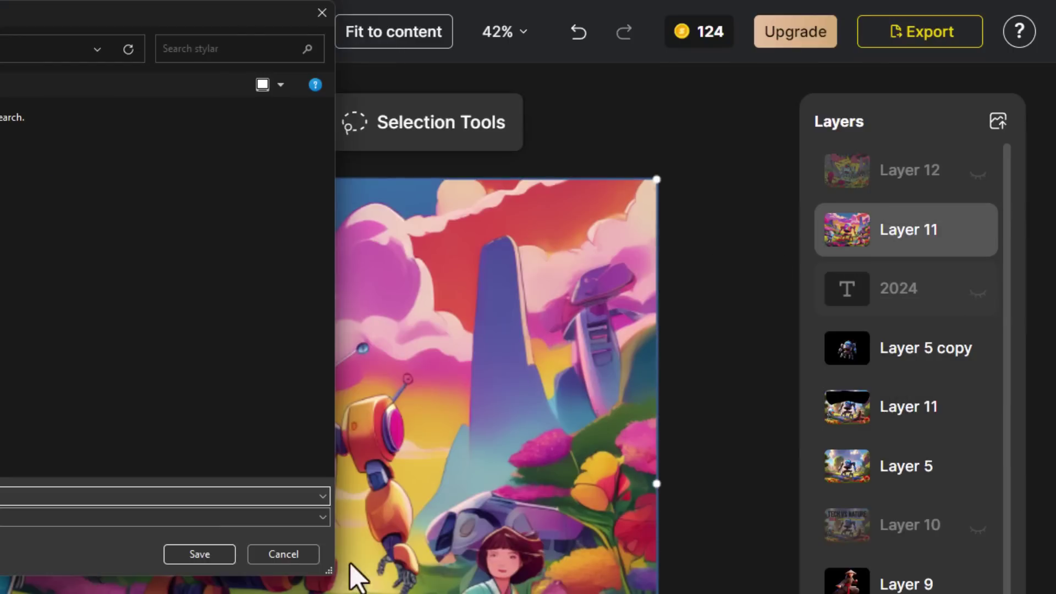
click(203, 553)
Show the American Story layer, Layer 12, and open its layer options and the project's export settings.
click(977, 176)
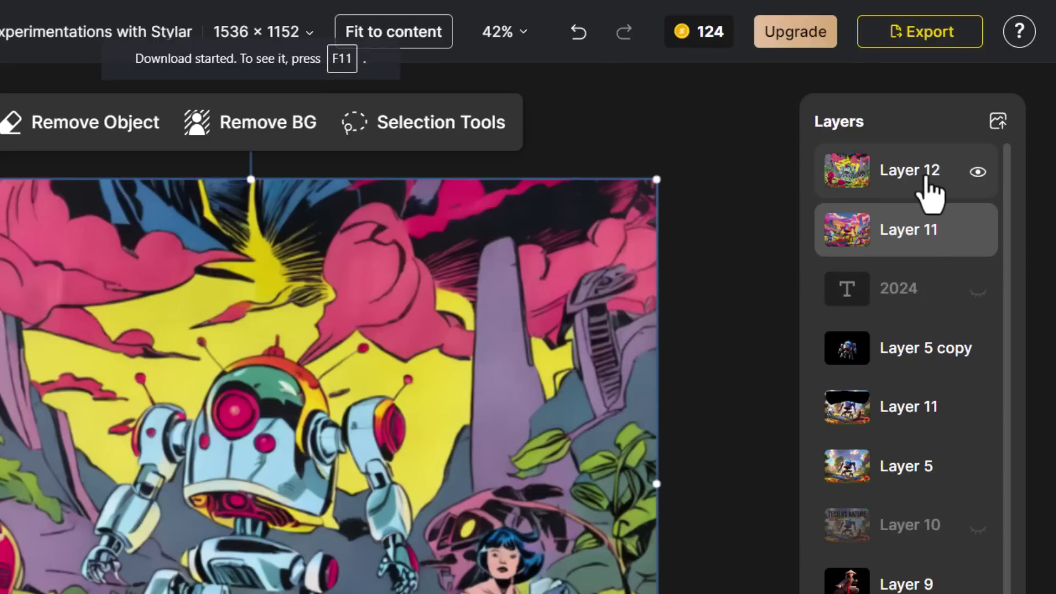
right_click(914, 173)
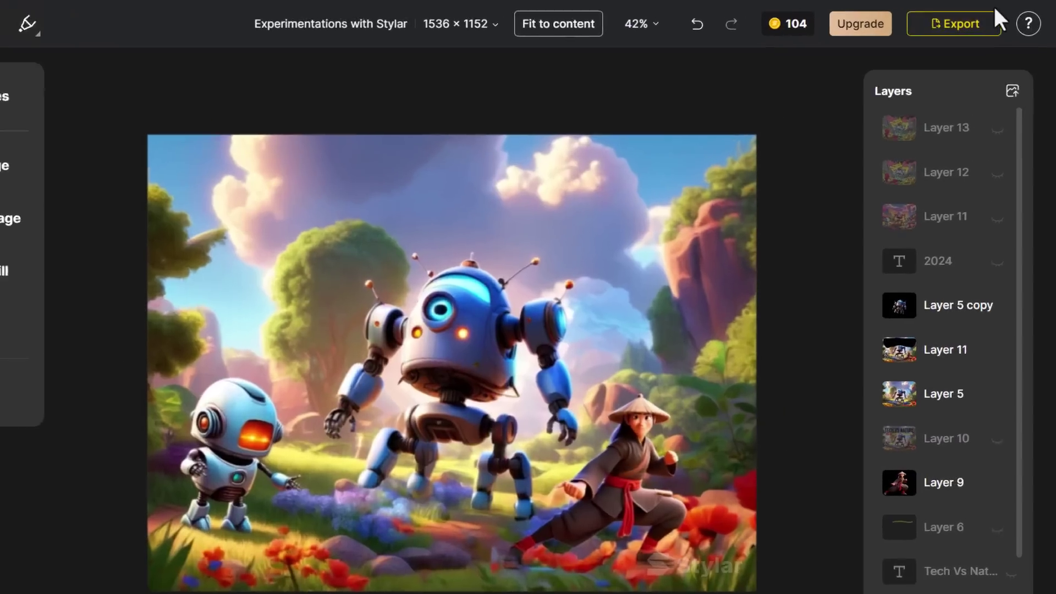
click(966, 20)
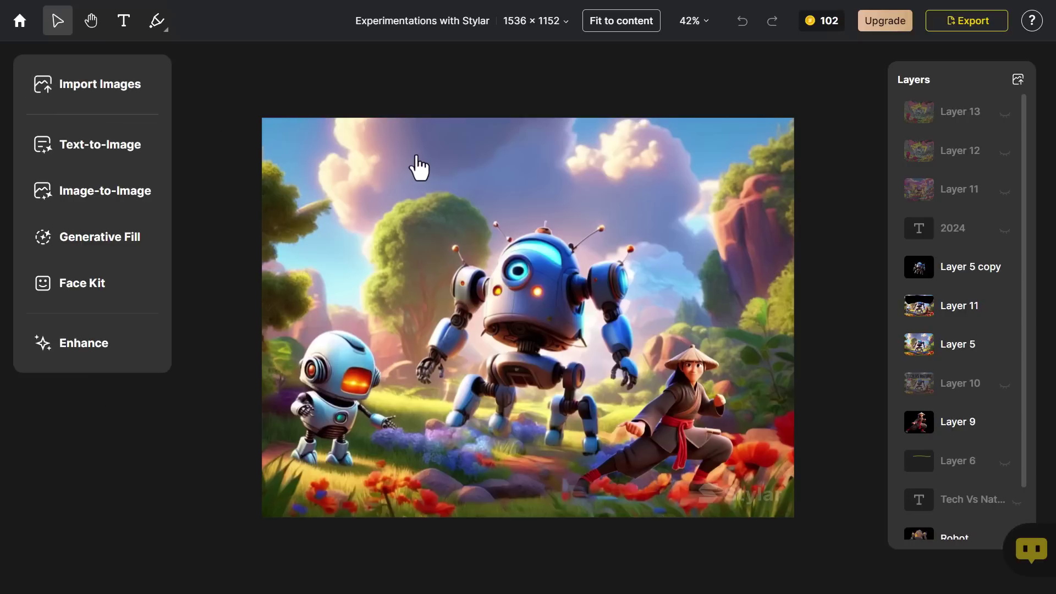
Return to the home page and browse the range of styles in the Style Library.
click(19, 25)
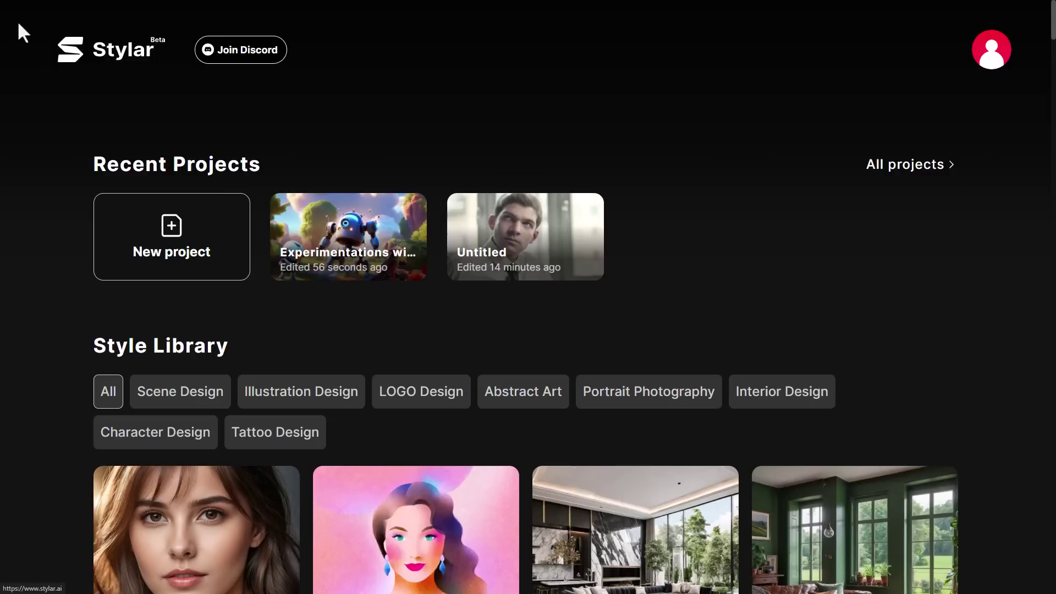
scroll(160, 351, down, 10)
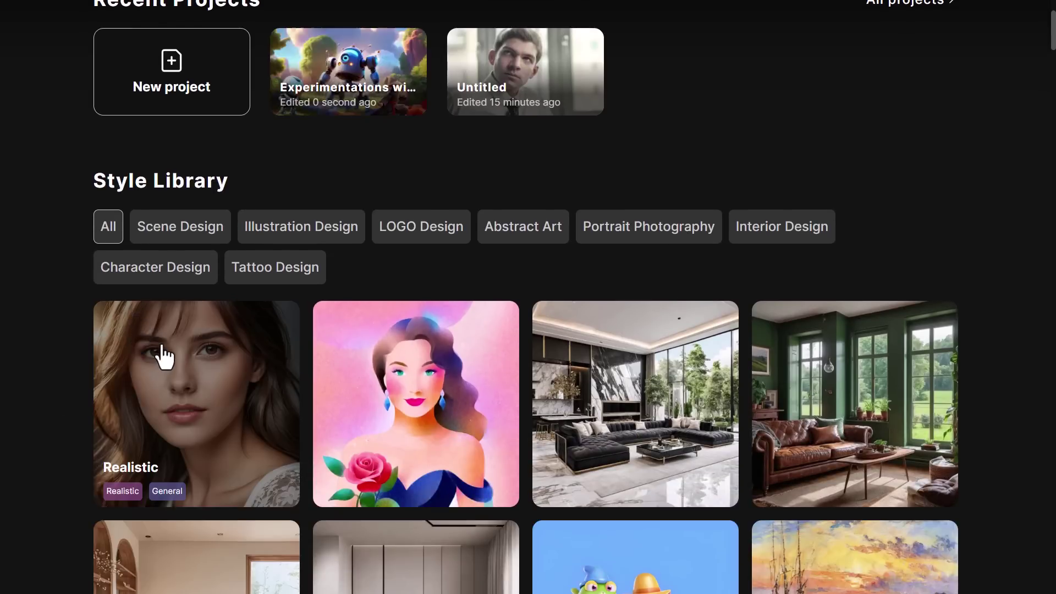
scroll(172, 358, down, 10)
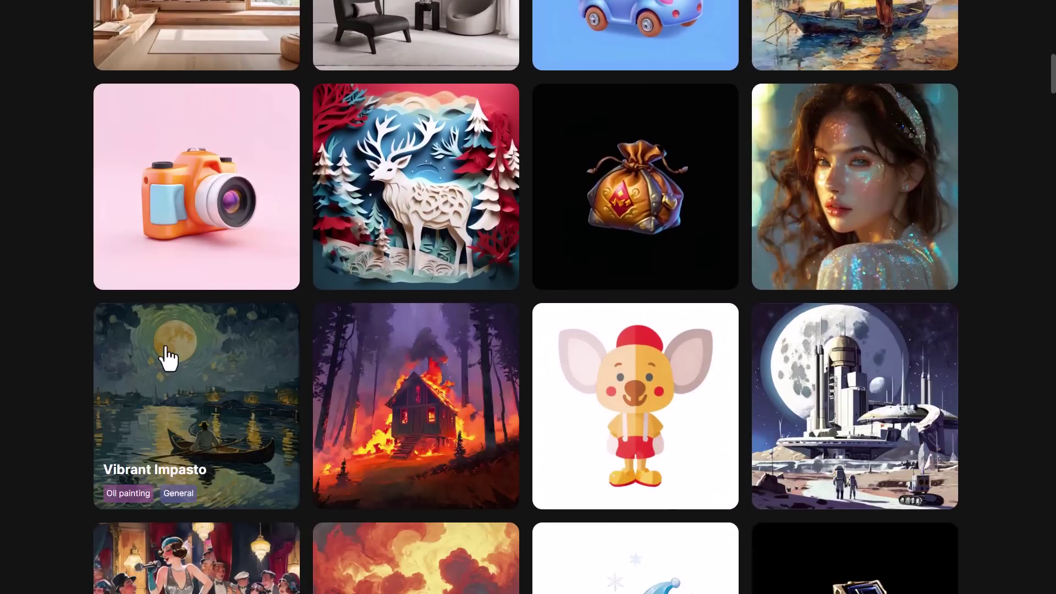
scroll(172, 357, down, 8)
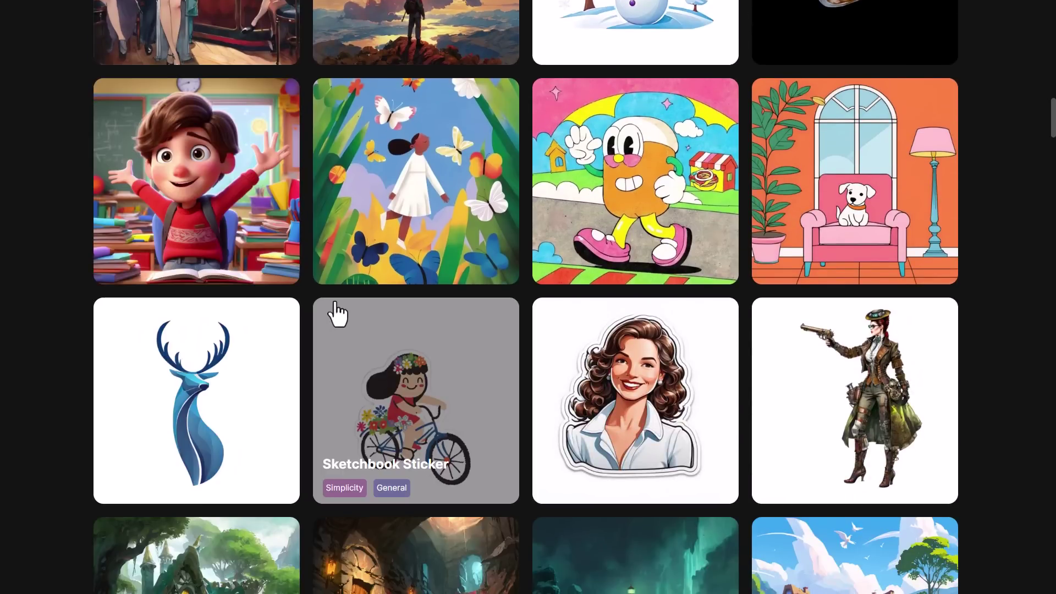
scroll(307, 299, down, 3)
scroll(239, 376, down, 3)
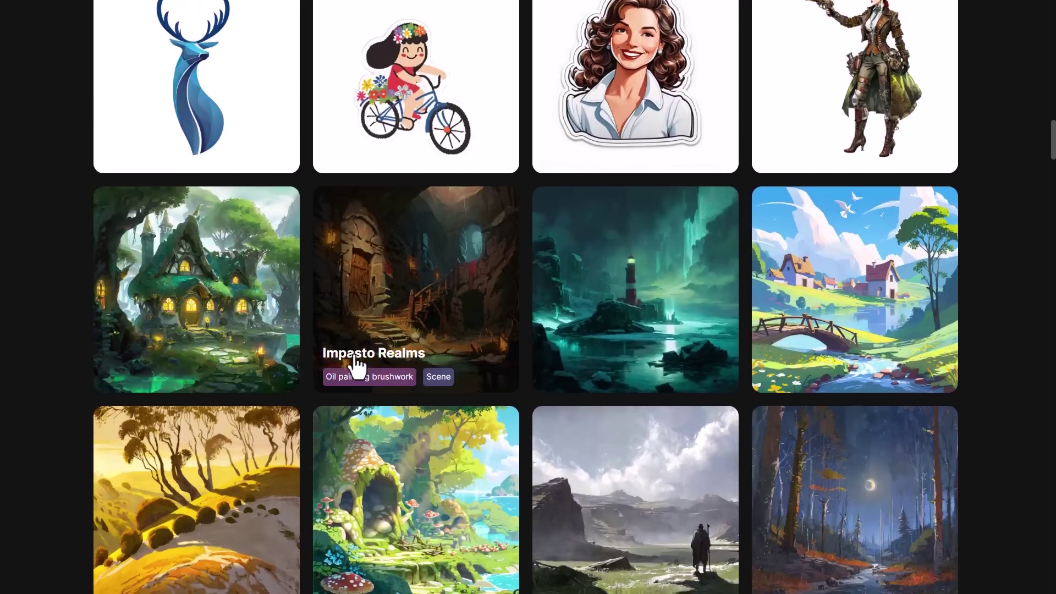
scroll(353, 365, down, 7)
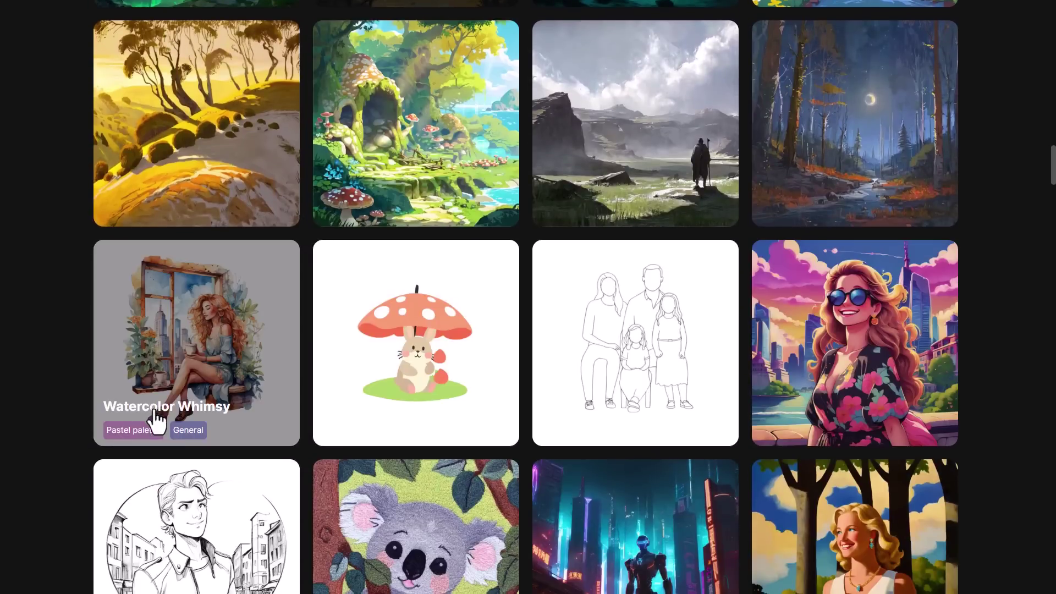
scroll(675, 431, down, 3)
scroll(252, 440, down, 5)
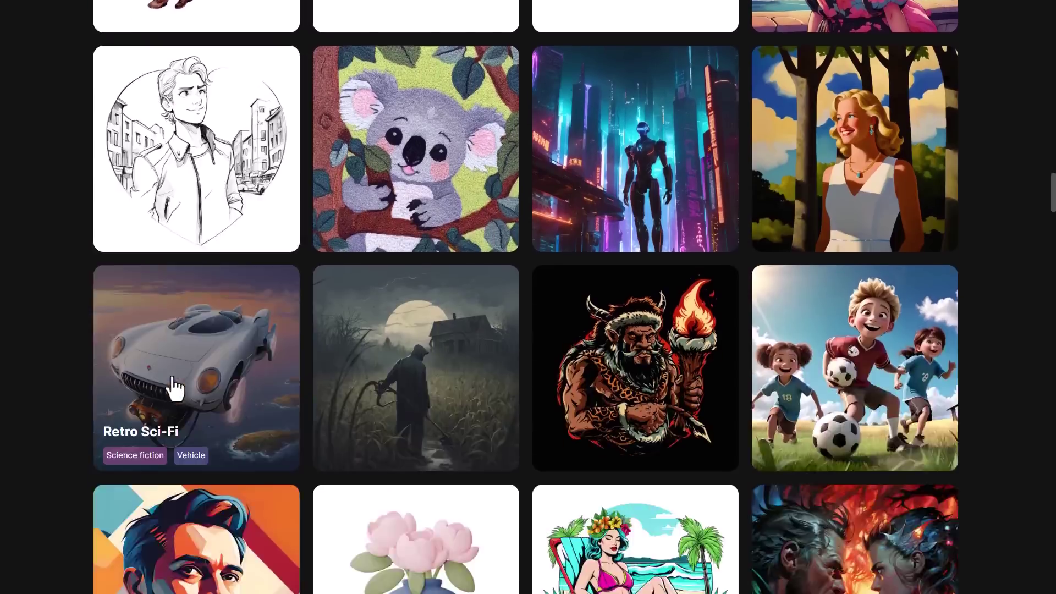
scroll(590, 332, up, 20)
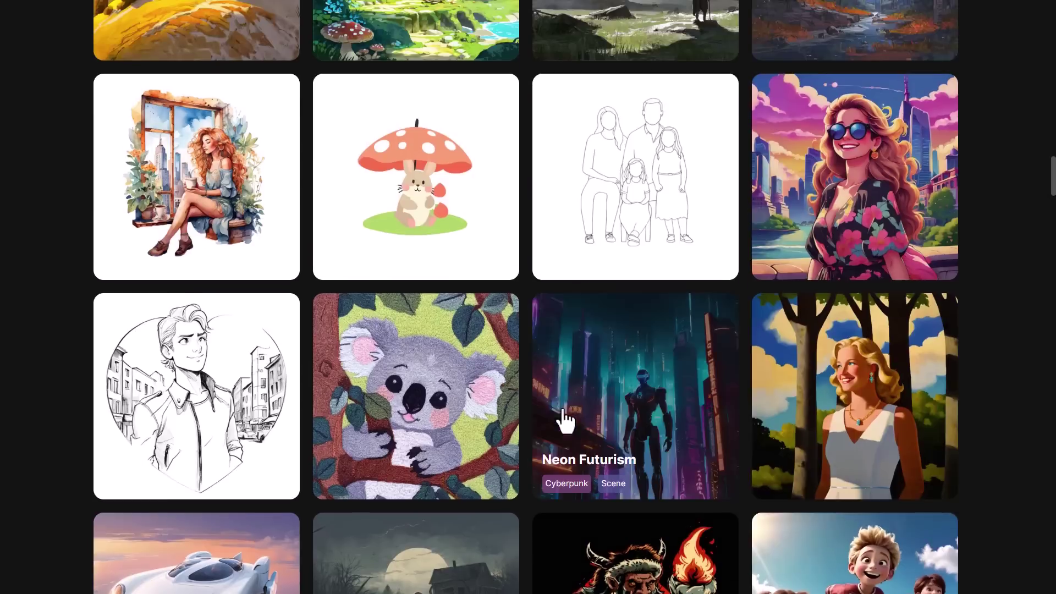
scroll(490, 379, up, 15)
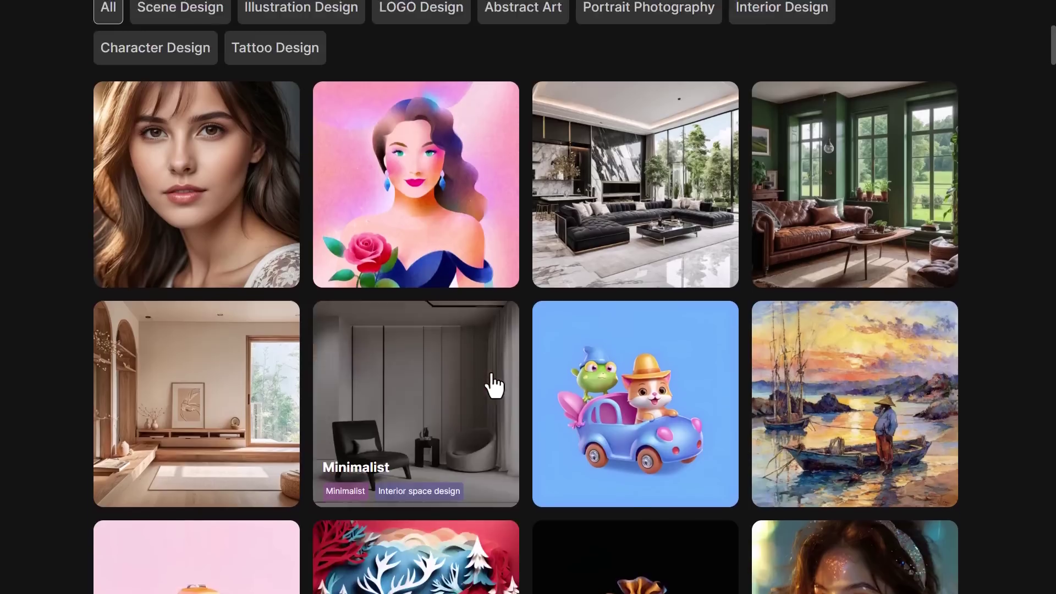
Check the account's remaining credits and open the upgrade plans to compare their annual prices and features.
click(989, 66)
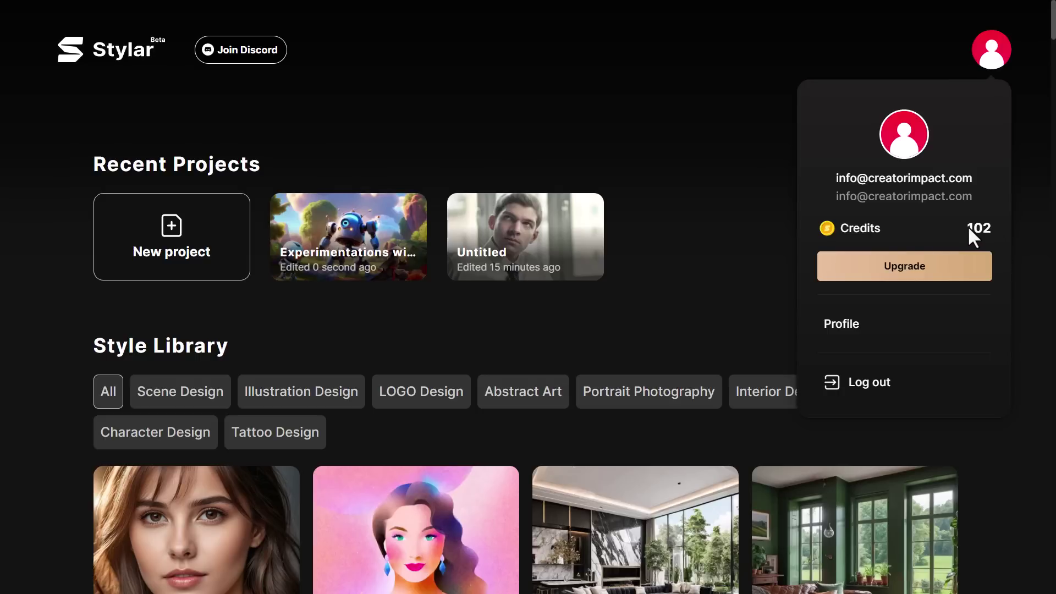
click(896, 265)
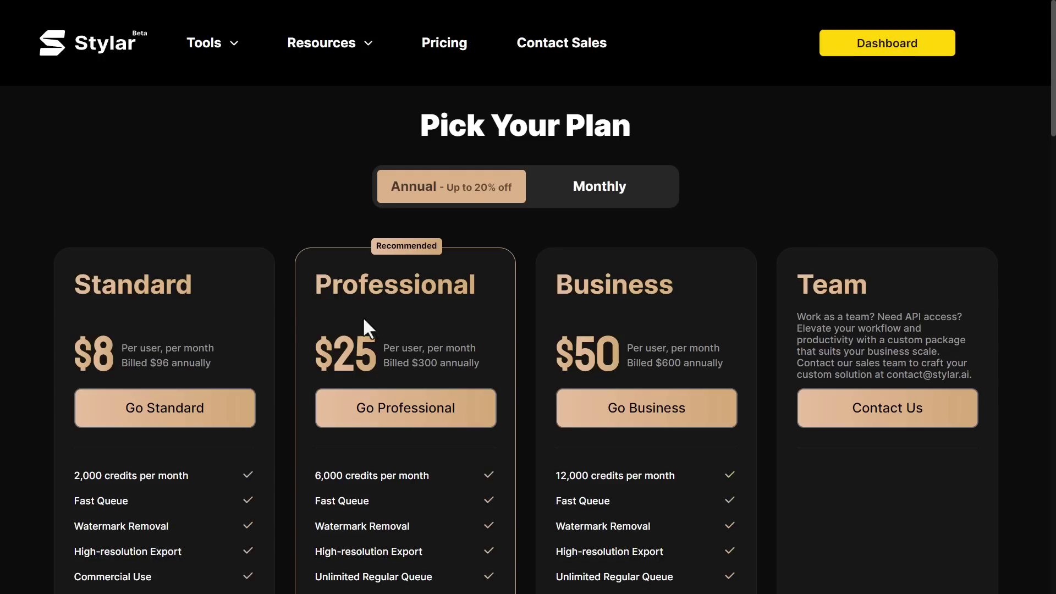
scroll(297, 325, down, 2)
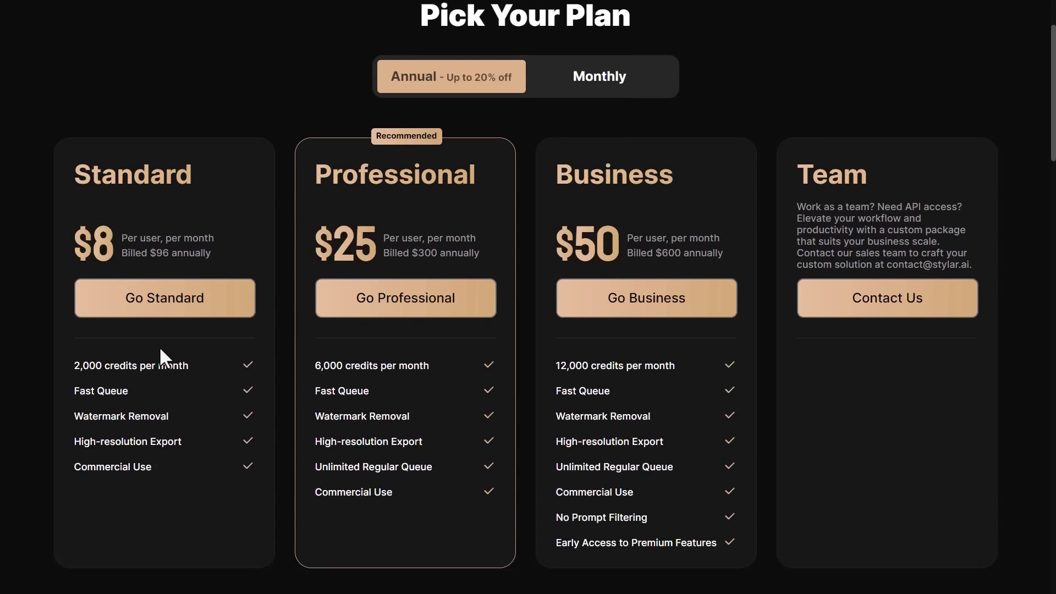
scroll(160, 350, down, 2)
scroll(165, 353, up, 4)
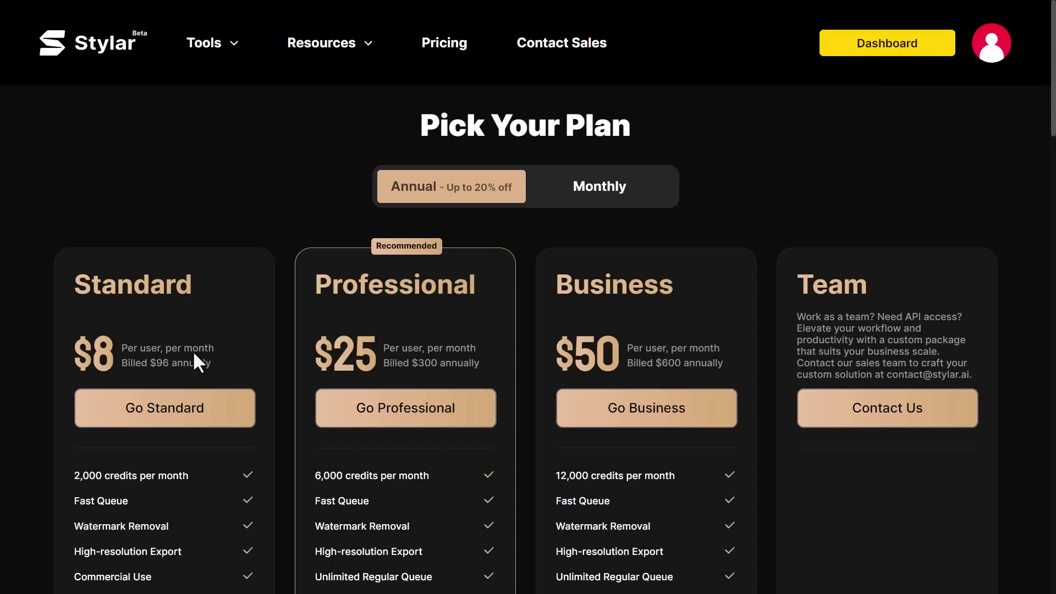